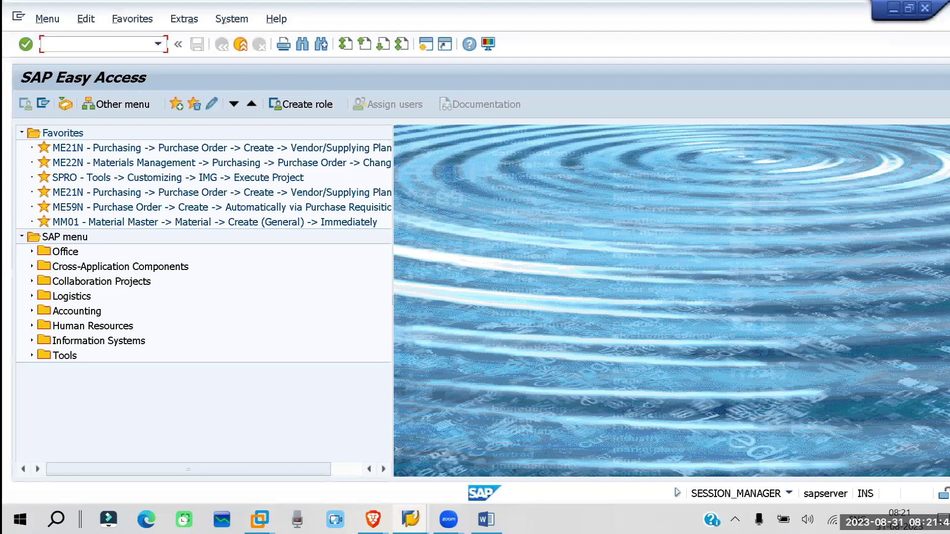
- Run transaction spro and open Define External Representation of Item Categories under Materials Management > Purchasing in the SAP Reference IMG
{"action": "type", "text": "spro"}
{"action": "key", "text": "Return"}
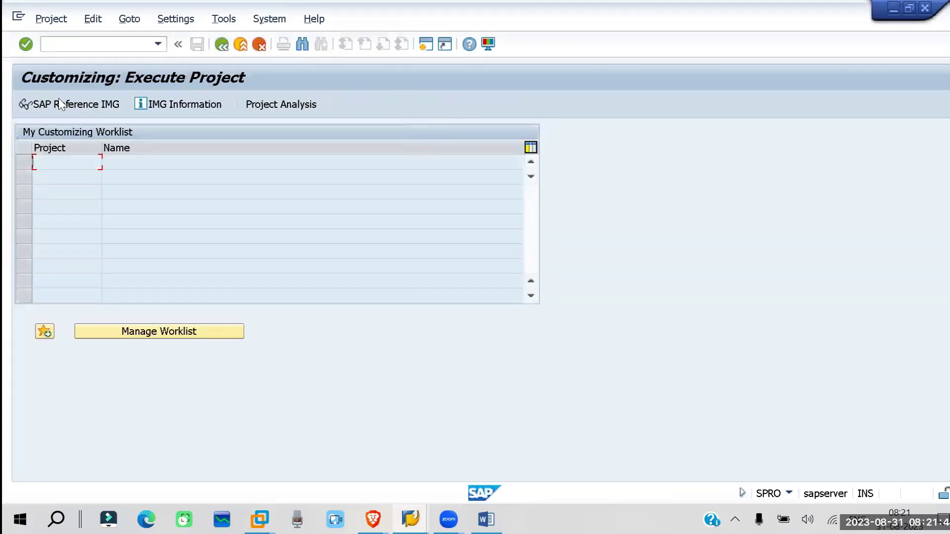
{"action": "left_click", "coordinate": [58, 101]}
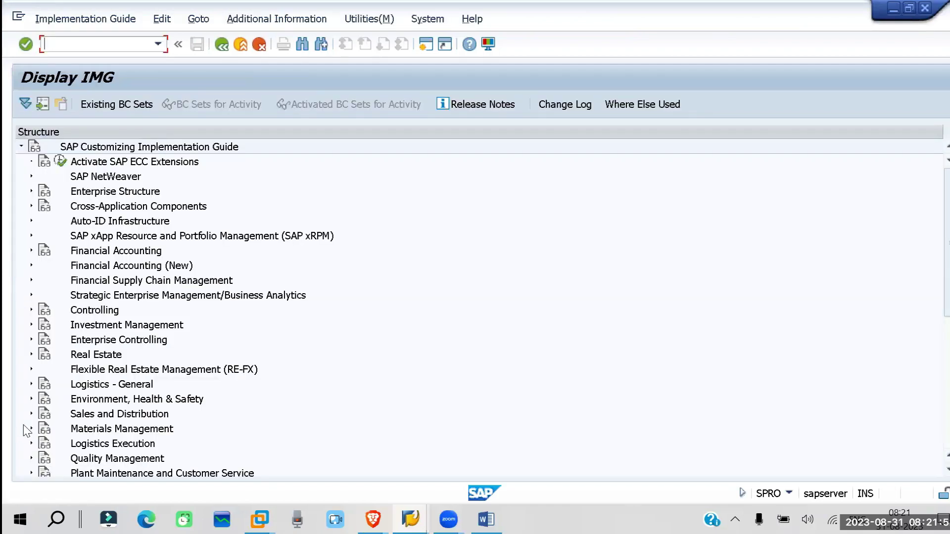
{"action": "left_click", "coordinate": [30, 428]}
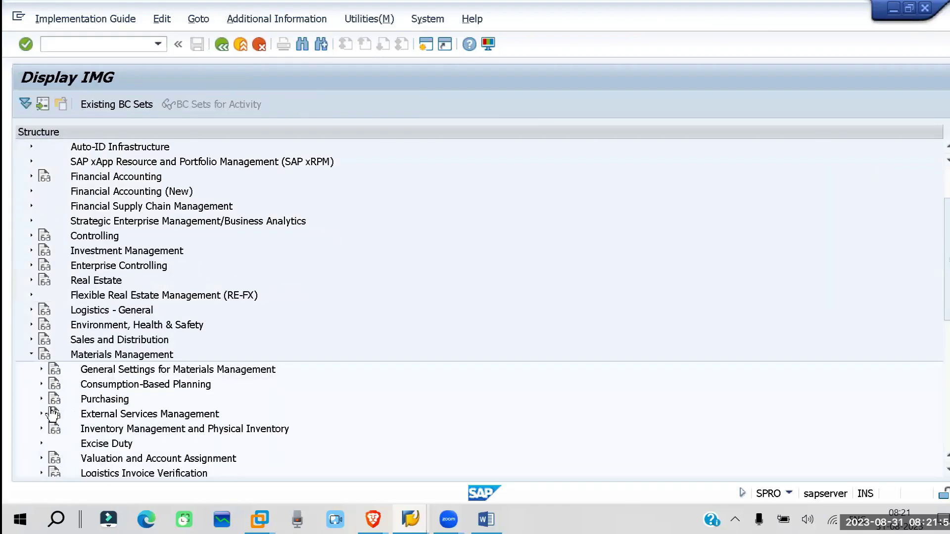
{"action": "left_click", "coordinate": [41, 398]}
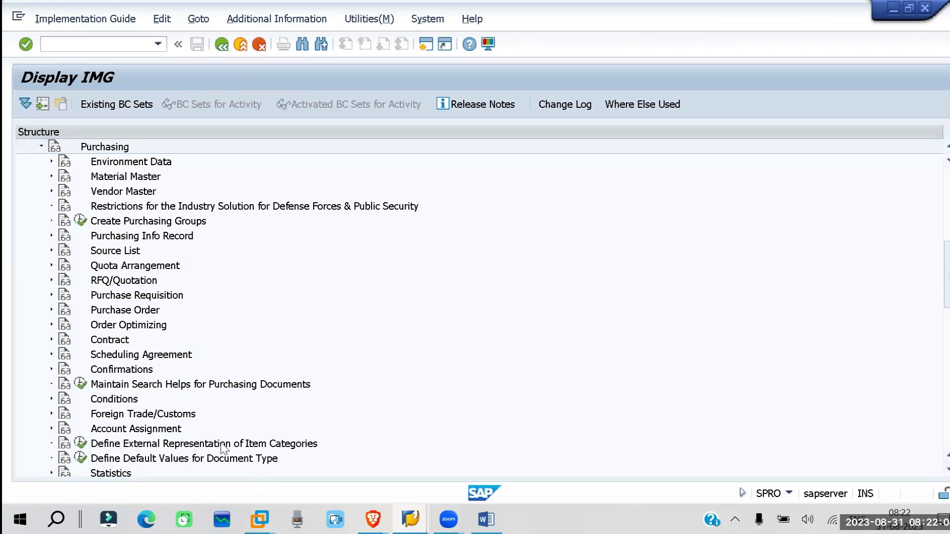
{"action": "left_click", "coordinate": [80, 444]}
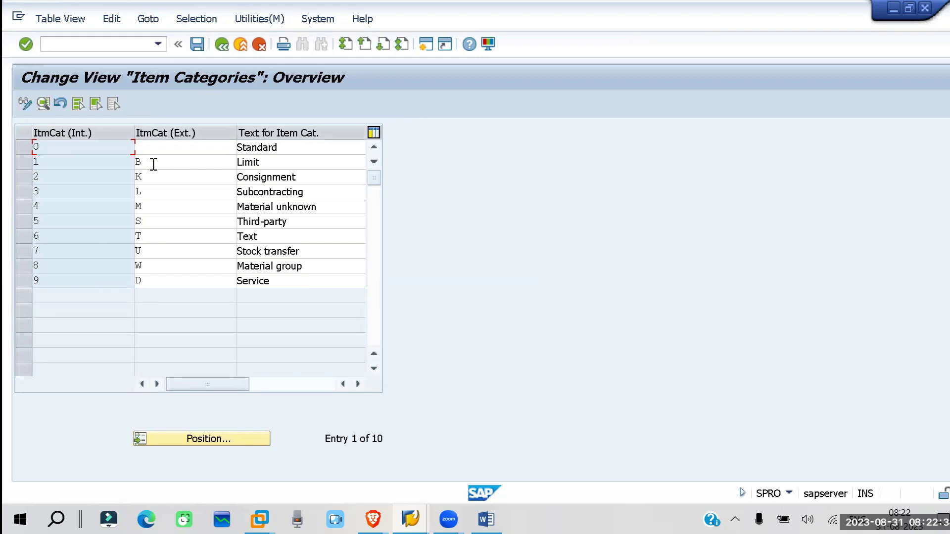
- Examine the external codes and texts of the item categories row by row, from Standard down to Service
{"action": "left_click", "coordinate": [148, 145]}
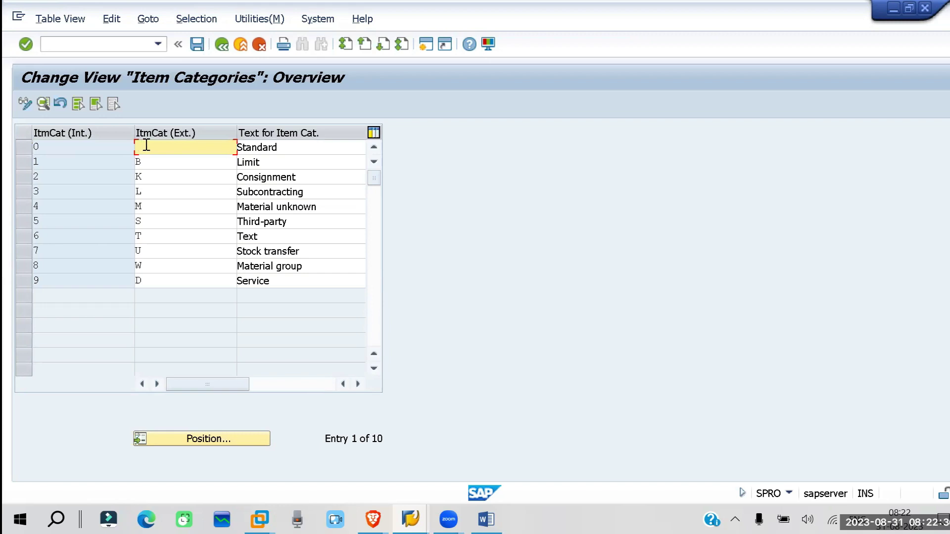
{"action": "left_click", "coordinate": [276, 148]}
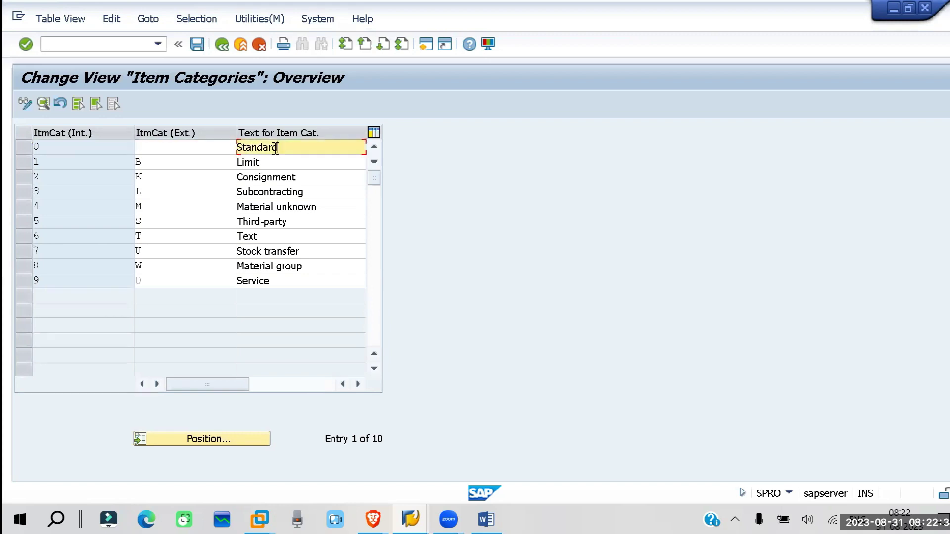
{"action": "left_click_drag", "start_coordinate": [276, 148], "coordinate": [237, 148]}
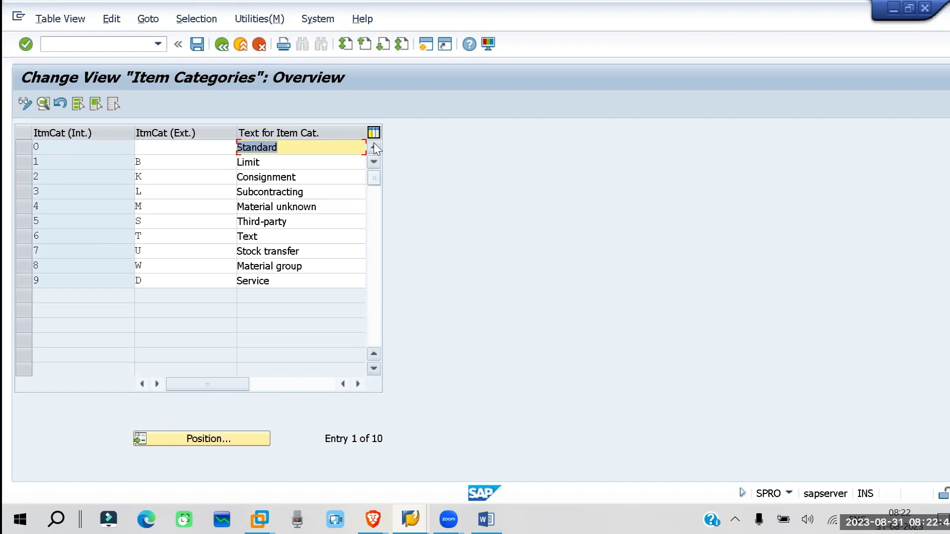
{"action": "left_click", "coordinate": [186, 162]}
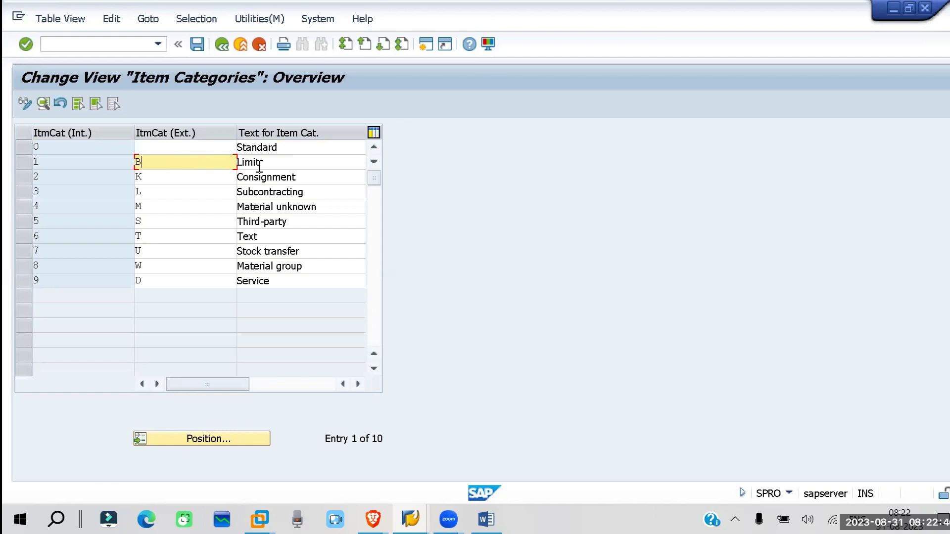
{"action": "left_click", "coordinate": [265, 162]}
{"action": "left_click_drag", "start_coordinate": [268, 162], "coordinate": [239, 162]}
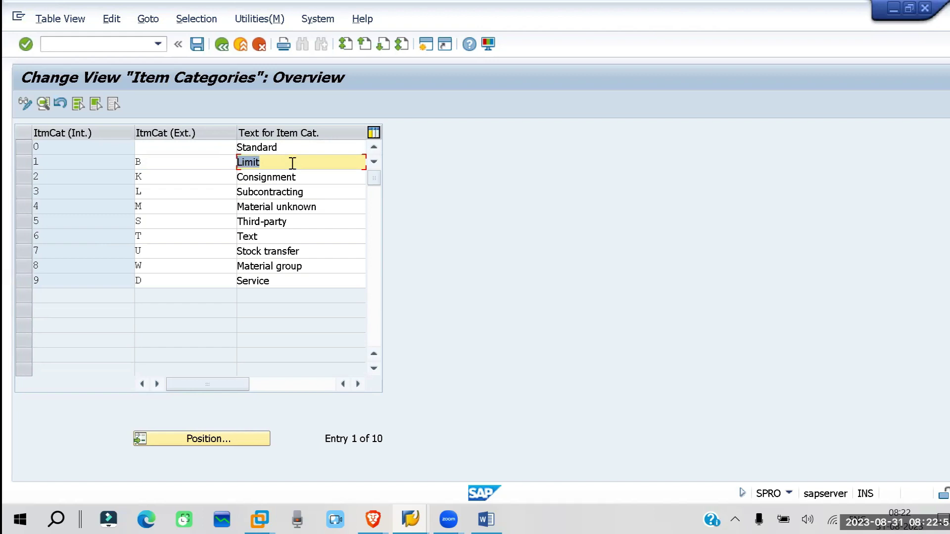
{"action": "left_click", "coordinate": [159, 178]}
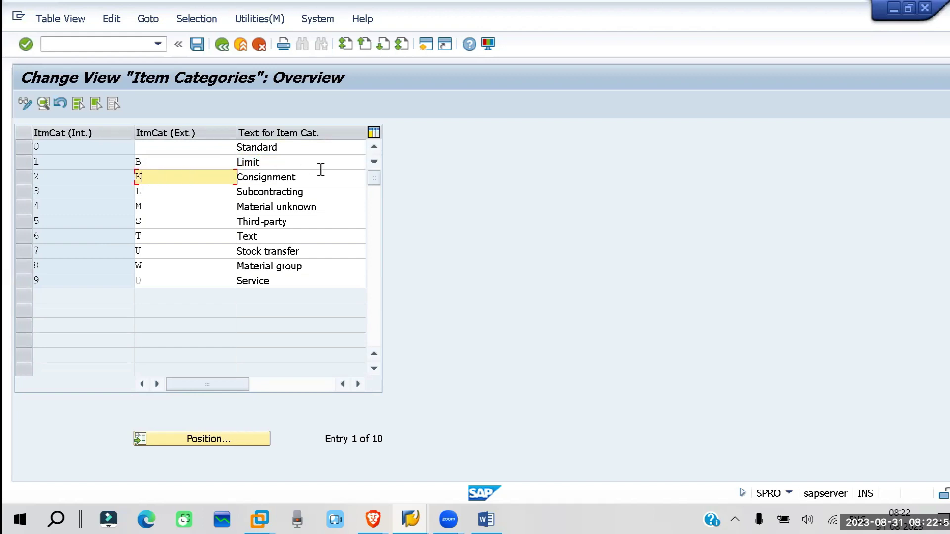
{"action": "left_click", "coordinate": [207, 191]}
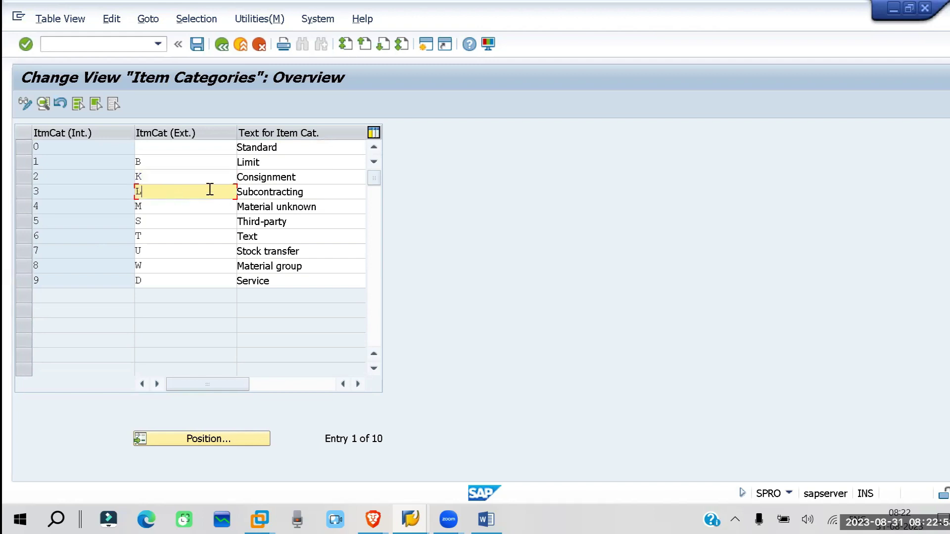
{"action": "left_click", "coordinate": [162, 207]}
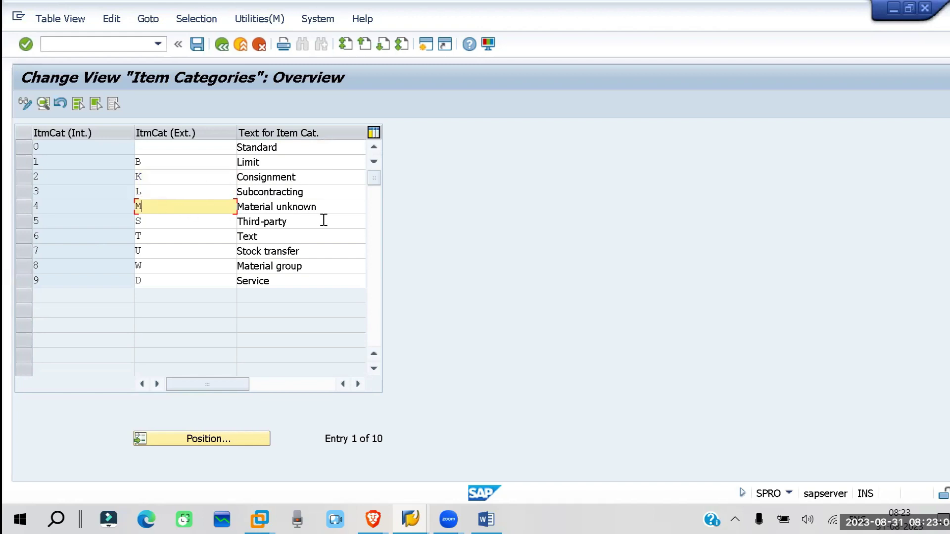
{"action": "left_click_drag", "start_coordinate": [336, 207], "coordinate": [219, 212]}
{"action": "left_click", "coordinate": [187, 222]}
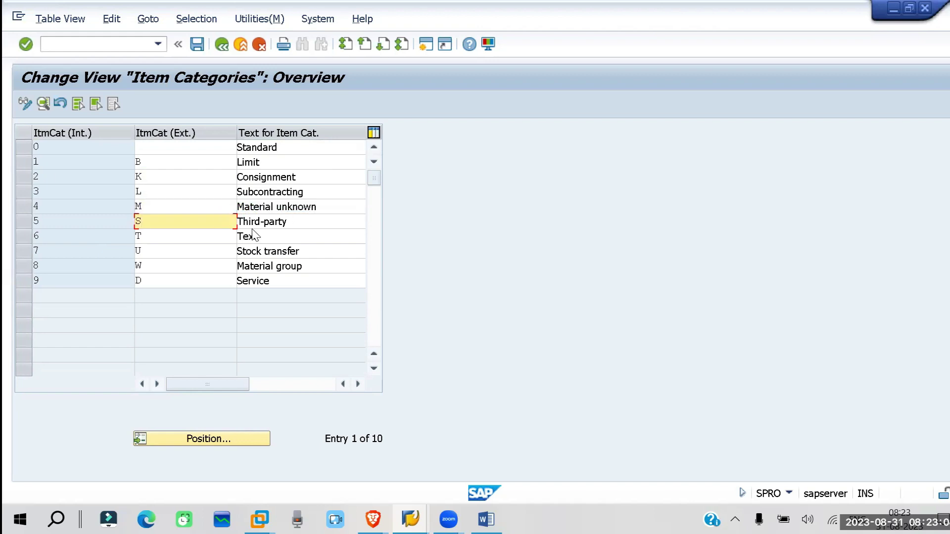
{"action": "left_click", "coordinate": [179, 251]}
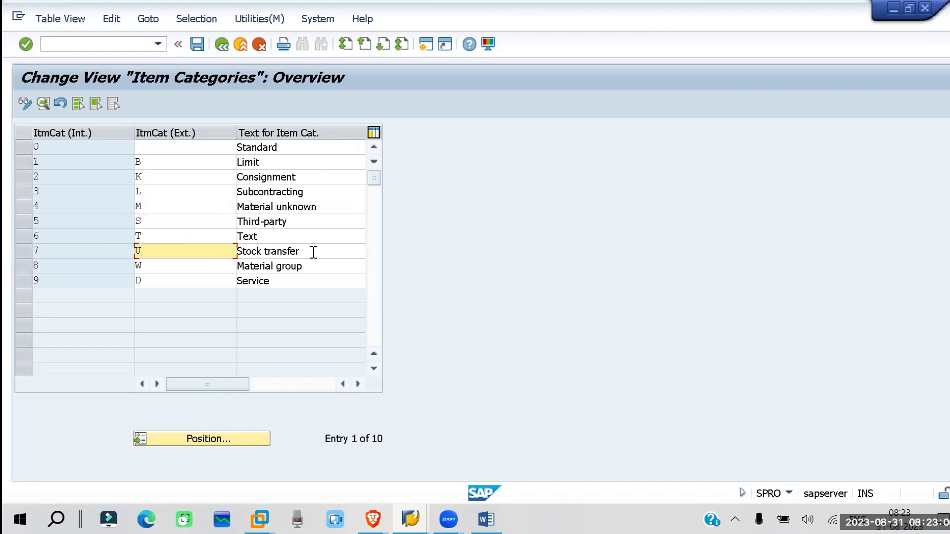
{"action": "left_click_drag", "start_coordinate": [313, 251], "coordinate": [195, 254]}
{"action": "left_click", "coordinate": [153, 281]}
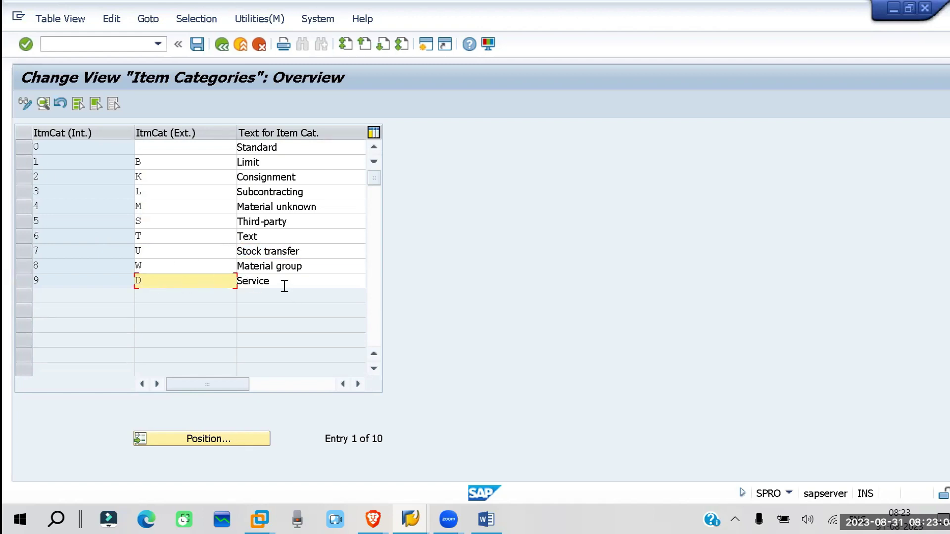
{"action": "left_click_drag", "start_coordinate": [285, 286], "coordinate": [229, 286]}
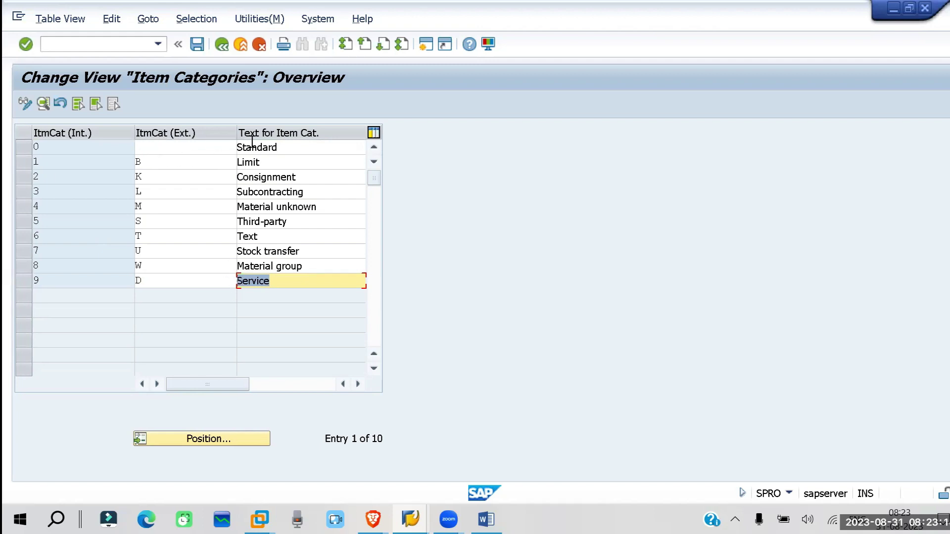
- Review the texts of the Standard, Consignment, Subcontracting, Third-party, Stock transfer and Service item categories
{"action": "left_click", "coordinate": [289, 147]}
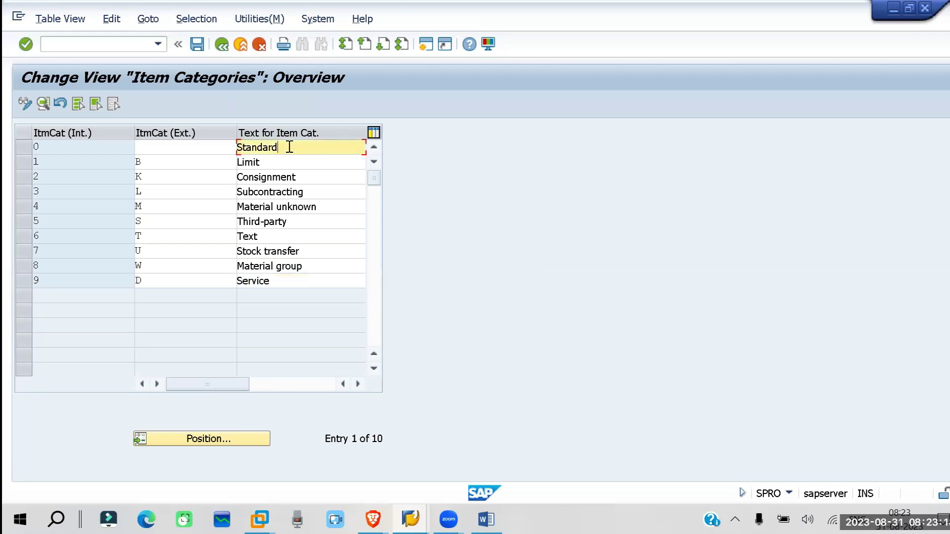
{"action": "left_click", "coordinate": [307, 176]}
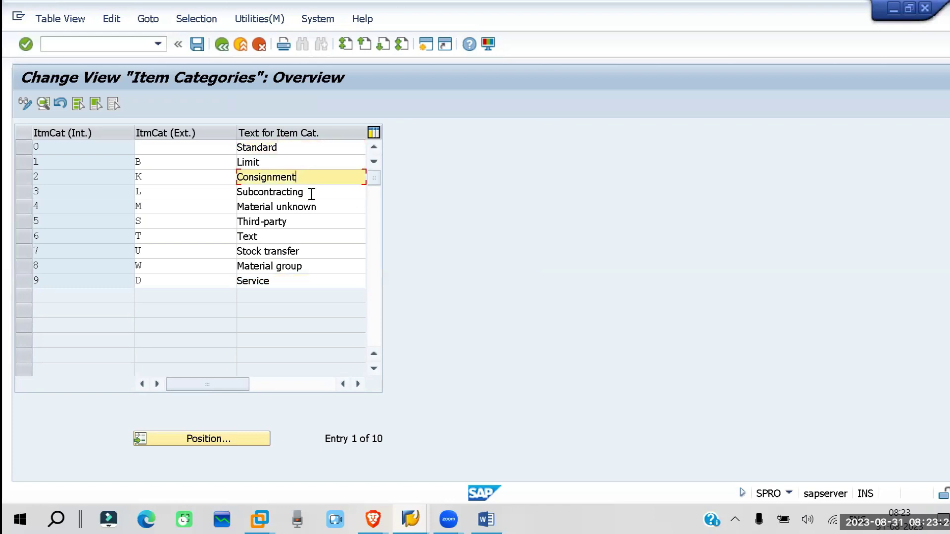
{"action": "left_click", "coordinate": [312, 193]}
{"action": "left_click", "coordinate": [300, 223]}
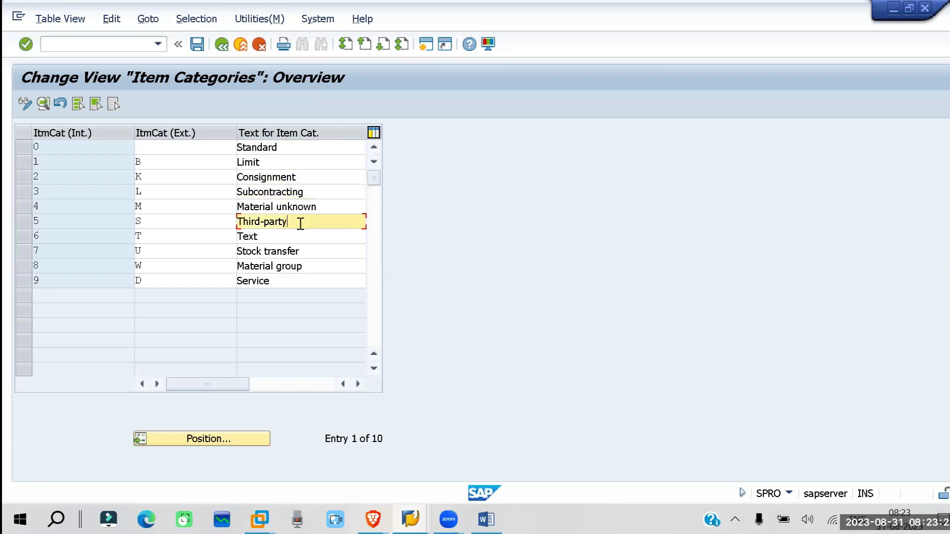
{"action": "left_click", "coordinate": [300, 250]}
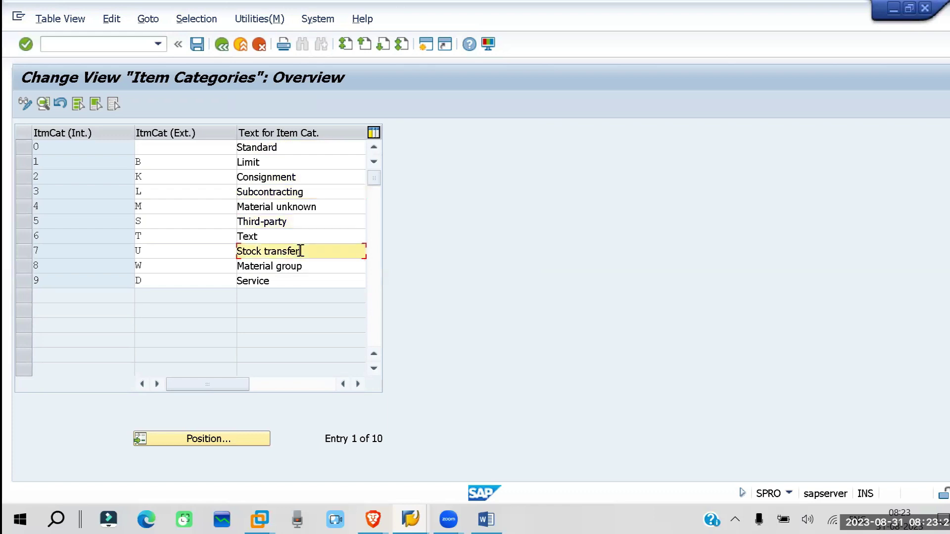
{"action": "left_click", "coordinate": [279, 283]}
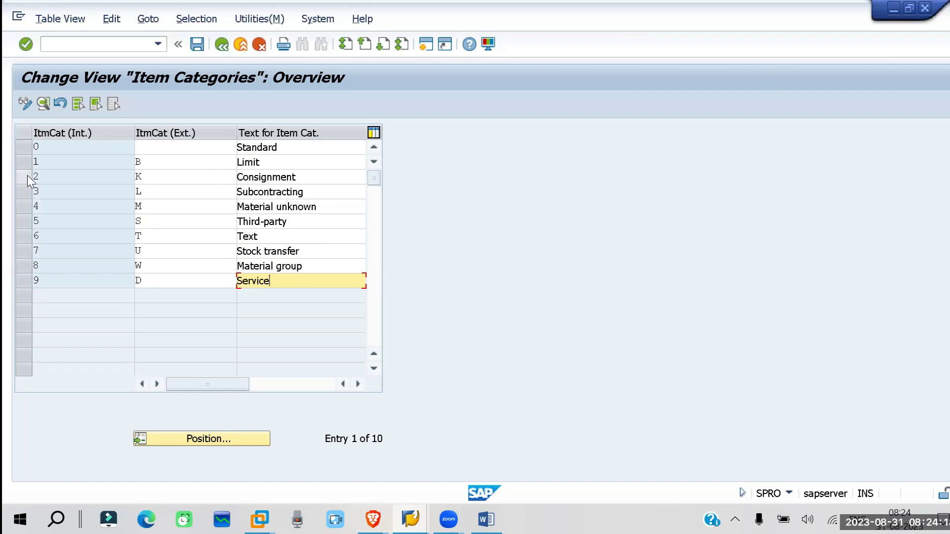
- View the account assignment, goods receipt and invoice receipt attributes of the Standard item category, and return to the overview
{"action": "left_click", "coordinate": [20, 147]}
{"action": "left_click", "coordinate": [44, 103]}
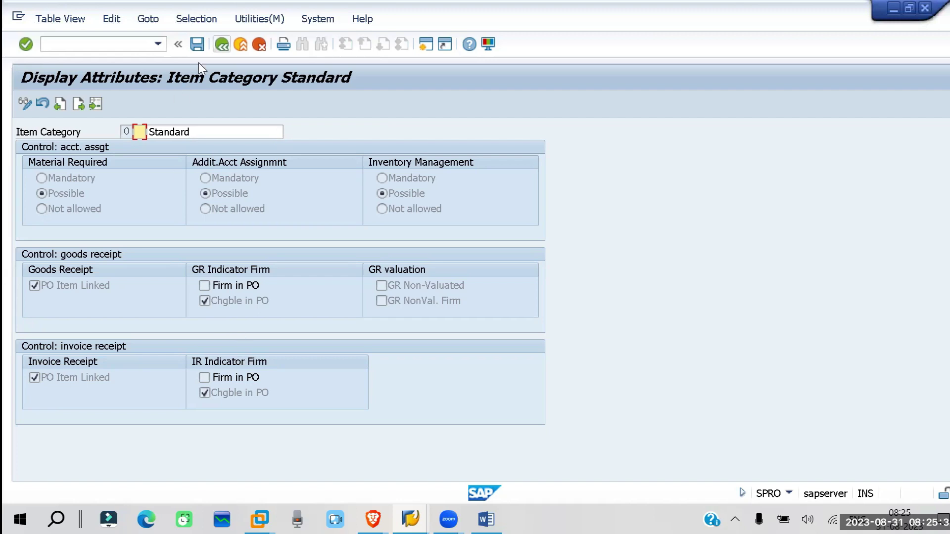
{"action": "key", "text": "F3"}
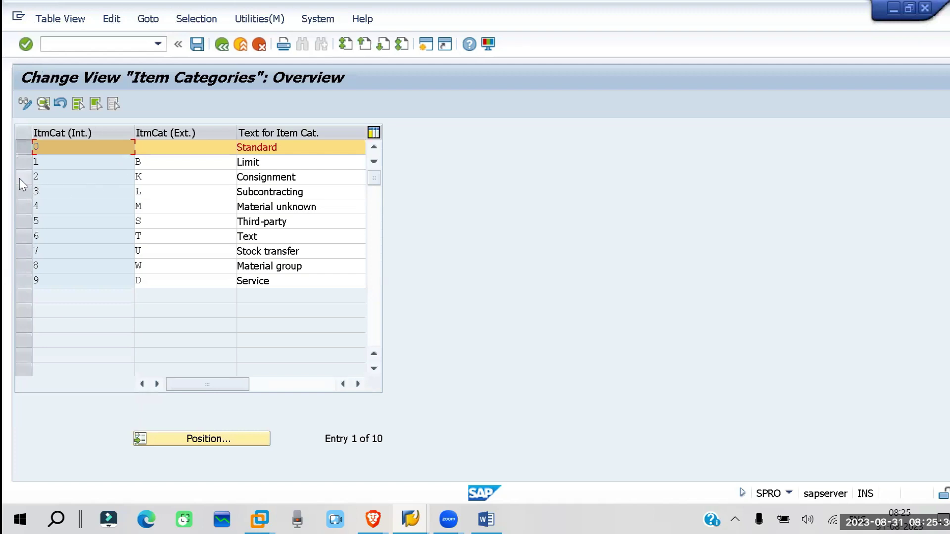
- Select only the Consignment item category, view its detailed attributes, and return to the overview
{"action": "left_click", "coordinate": [20, 177]}
{"action": "left_click", "coordinate": [19, 145]}
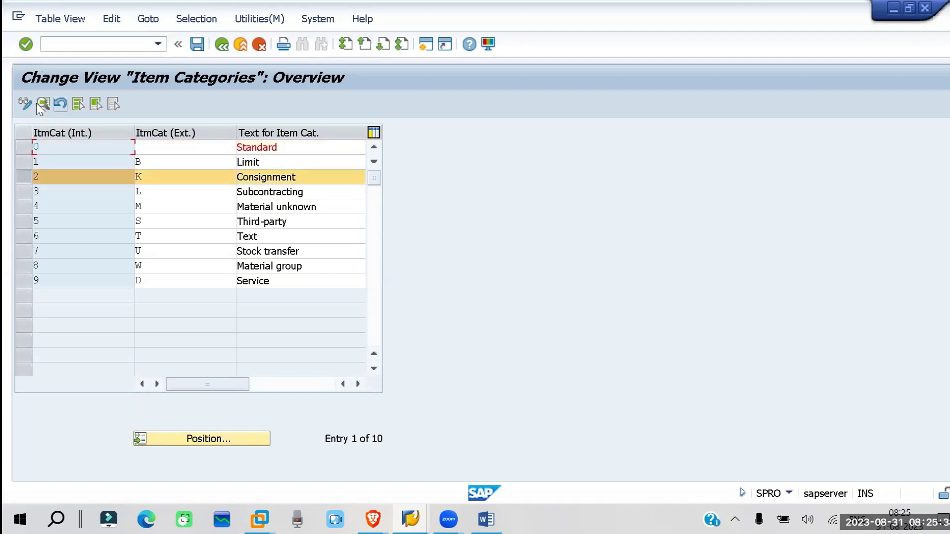
{"action": "left_click", "coordinate": [41, 105]}
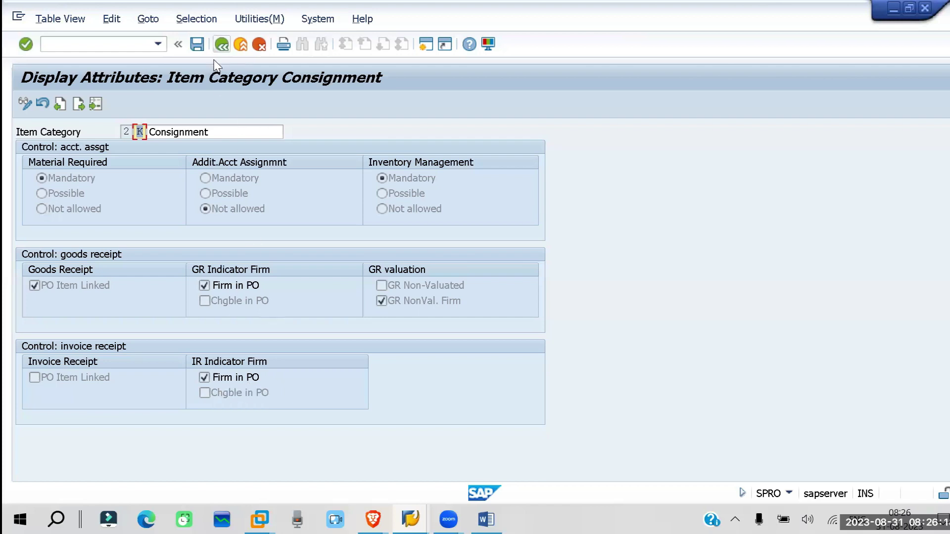
{"action": "key", "text": "F3"}
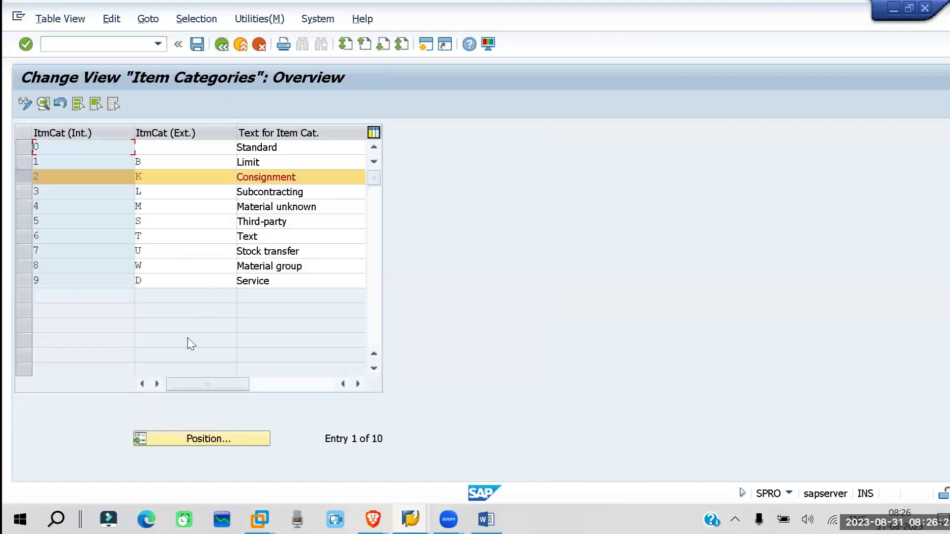
- Replace the Consignment selection with the Service item category, view its control attributes, and return to the overview
{"action": "left_click", "coordinate": [22, 281]}
{"action": "left_click", "coordinate": [22, 177]}
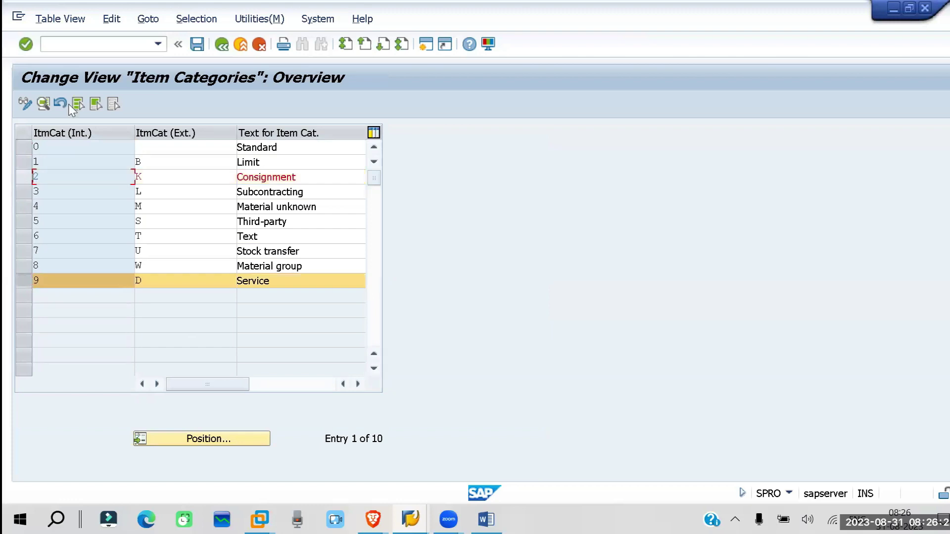
{"action": "left_click", "coordinate": [43, 103]}
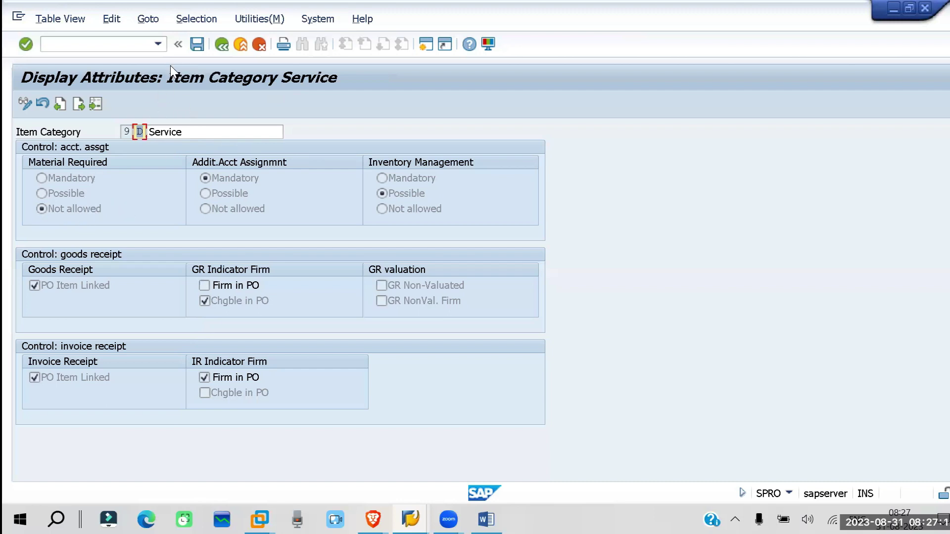
{"action": "key", "text": "F3"}
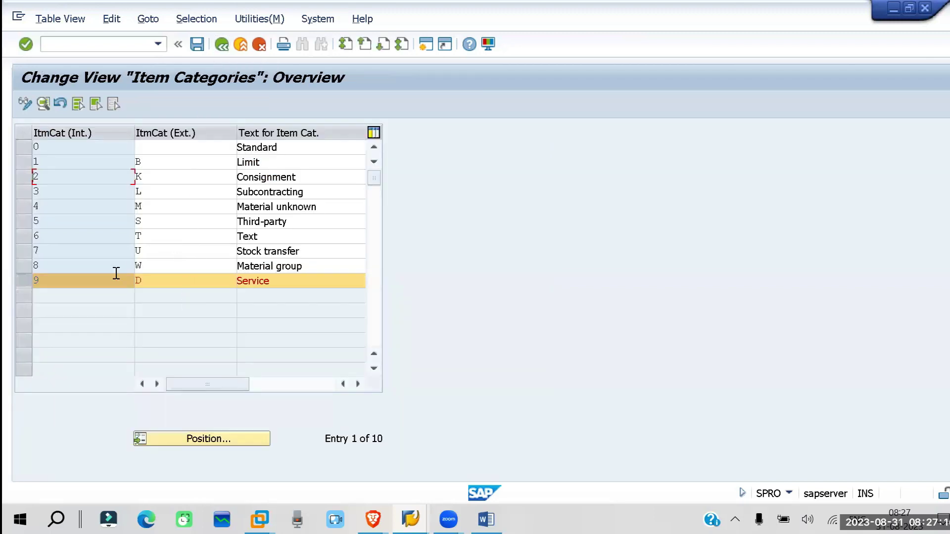
- Deselect the Service item category and display the attributes of the Stock transfer item category
{"action": "left_click", "coordinate": [25, 281]}
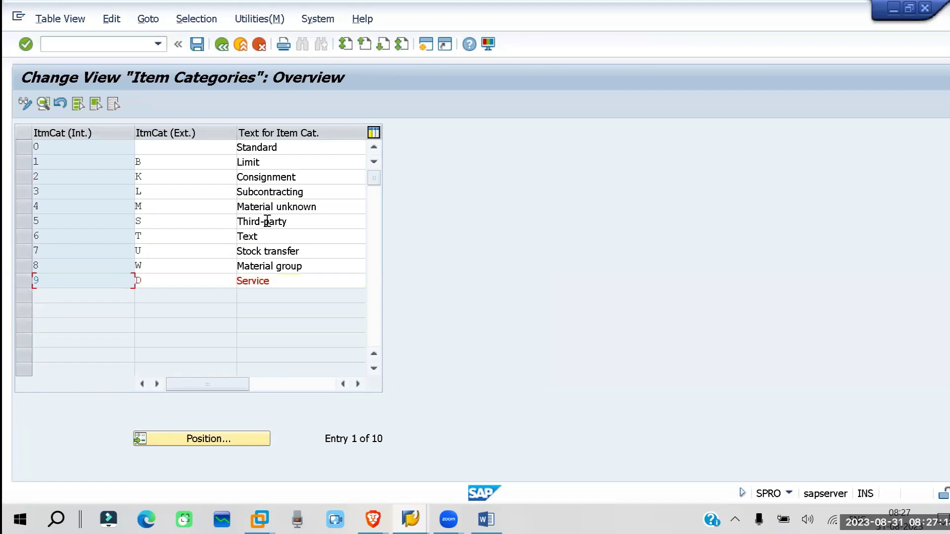
{"action": "left_click", "coordinate": [25, 252]}
{"action": "left_click", "coordinate": [44, 104]}
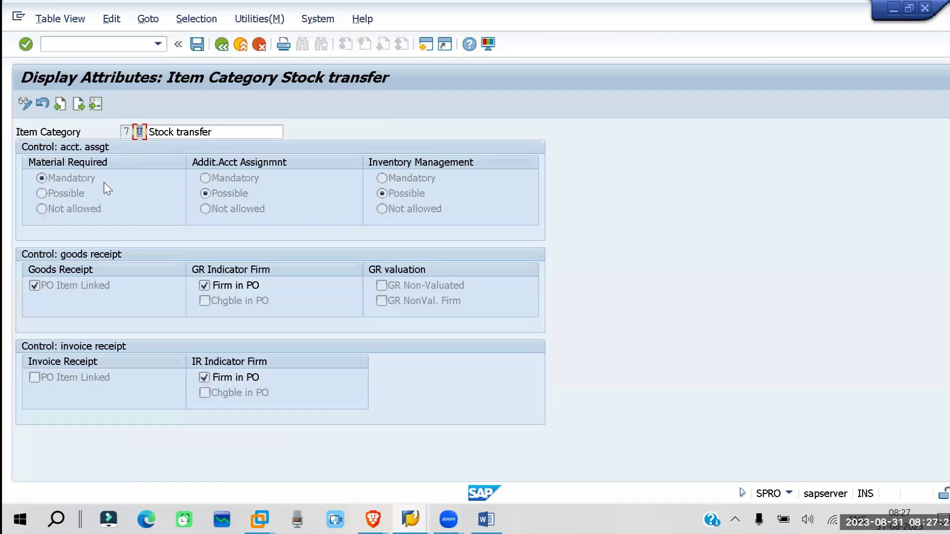
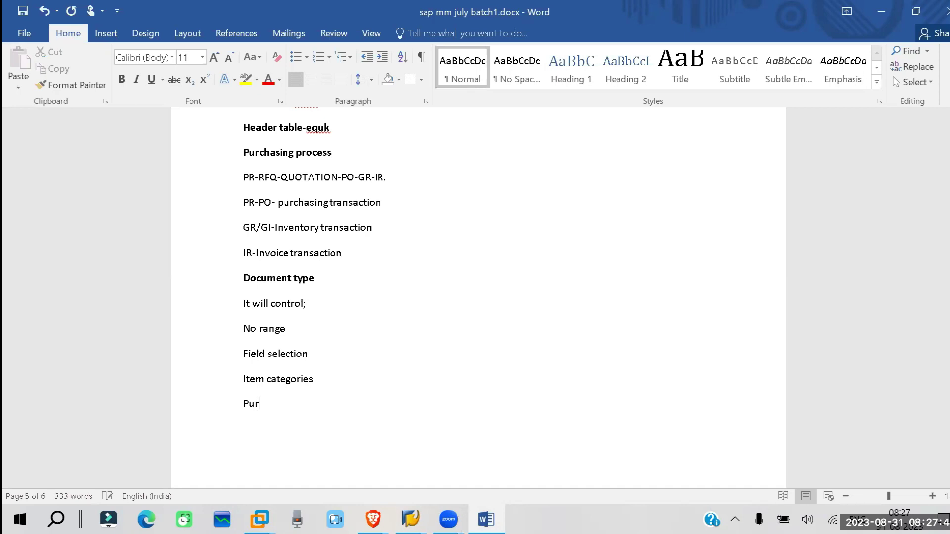
- Complete the line below "Item categories" so it reads "Purchase requisition"
{"action": "key", "text": "BackSpace"}
{"action": "key", "text": "BackSpace"}
{"action": "type", "text": "chase requisition"}
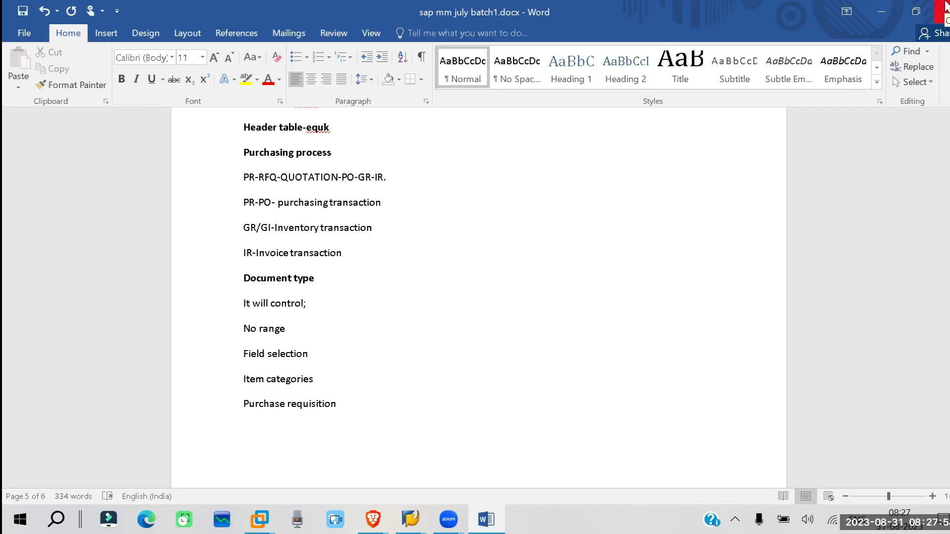
- Add the definition "It is a demand/requirement generated from any of the user department in the business." on a new line under Purchase requisition
{"action": "type", "text": "It is a dema"}
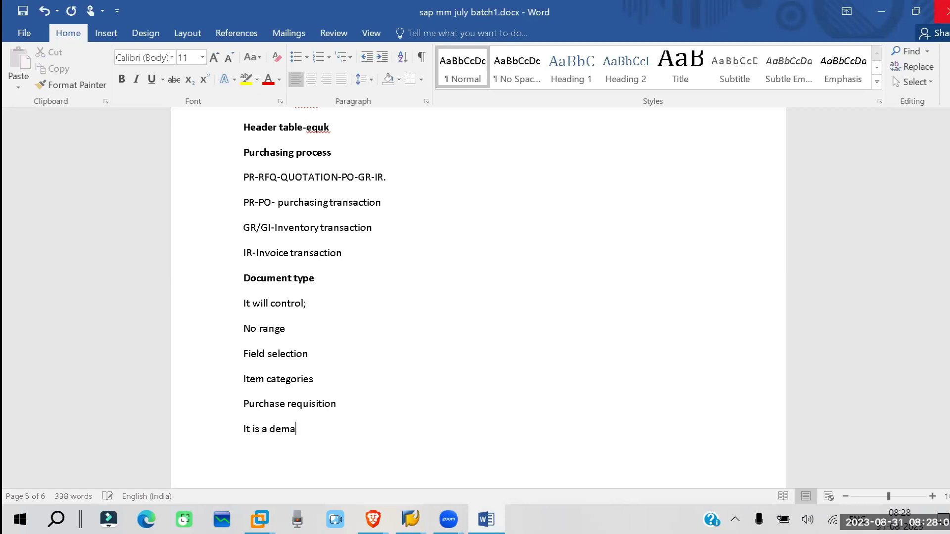
{"action": "type", "text": "nd/requirement generated "}
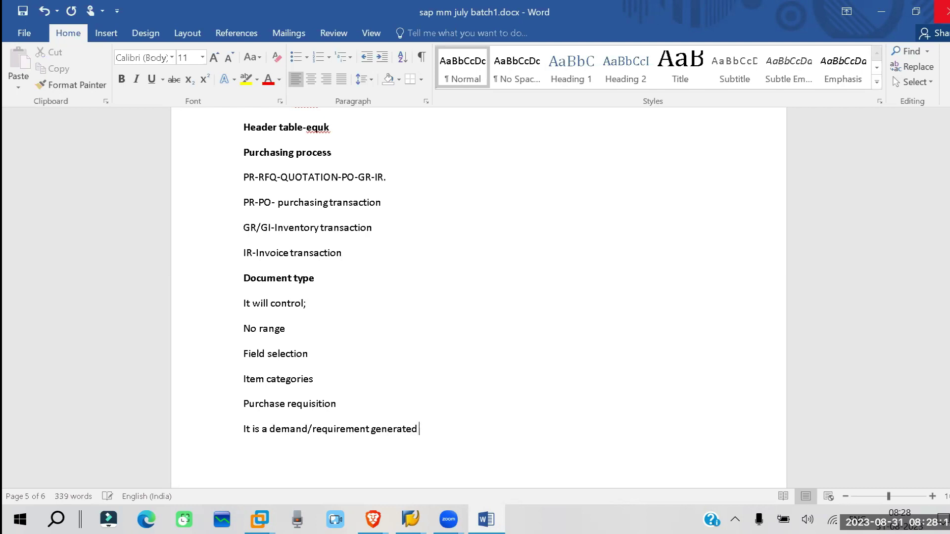
{"action": "type", "text": "from any of the user deoa"}
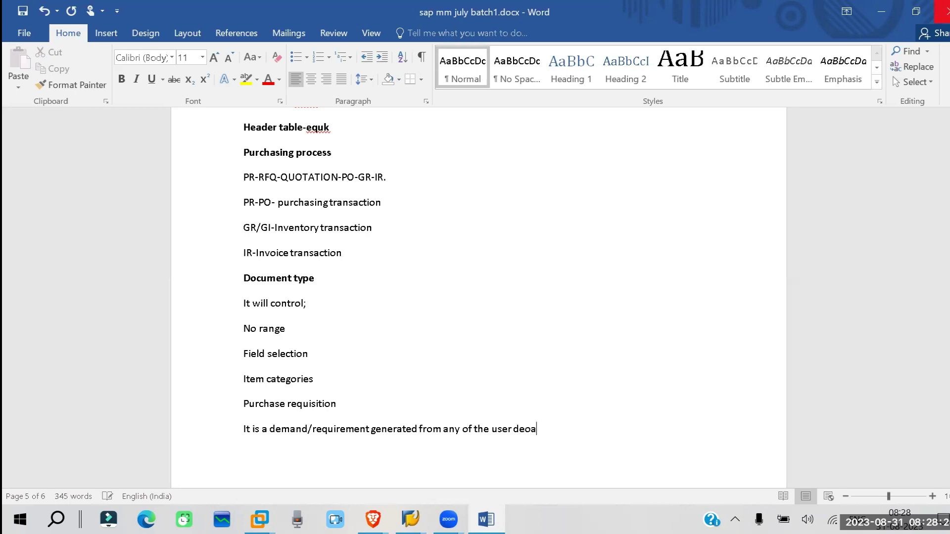
{"action": "key", "text": "BackSpace"}
{"action": "key", "text": "BackSpace"}
{"action": "type", "text": "partment in the business."}
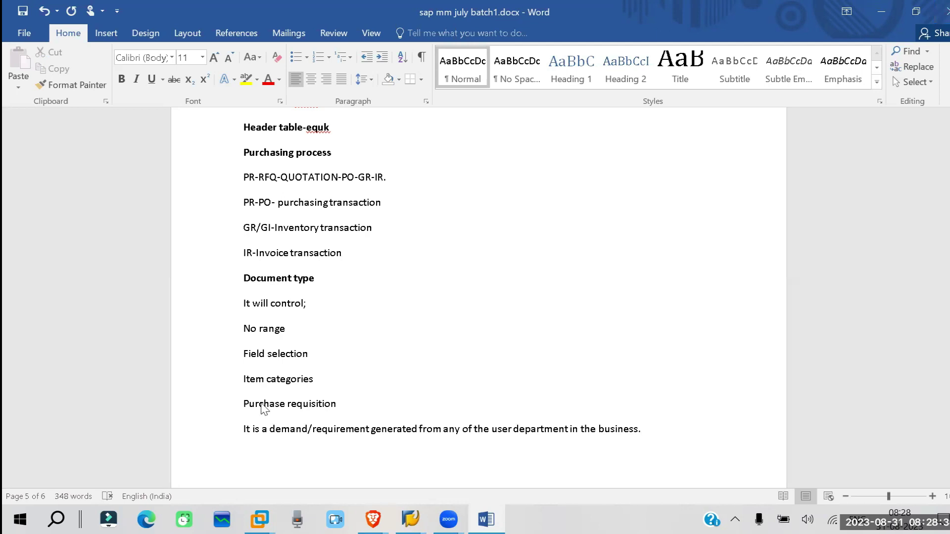
- Make the "Purchase requisition" line bold as a heading and return to the end of the notes
{"action": "triple_click", "coordinate": [263, 408]}
{"action": "key", "text": "ctrl+b"}
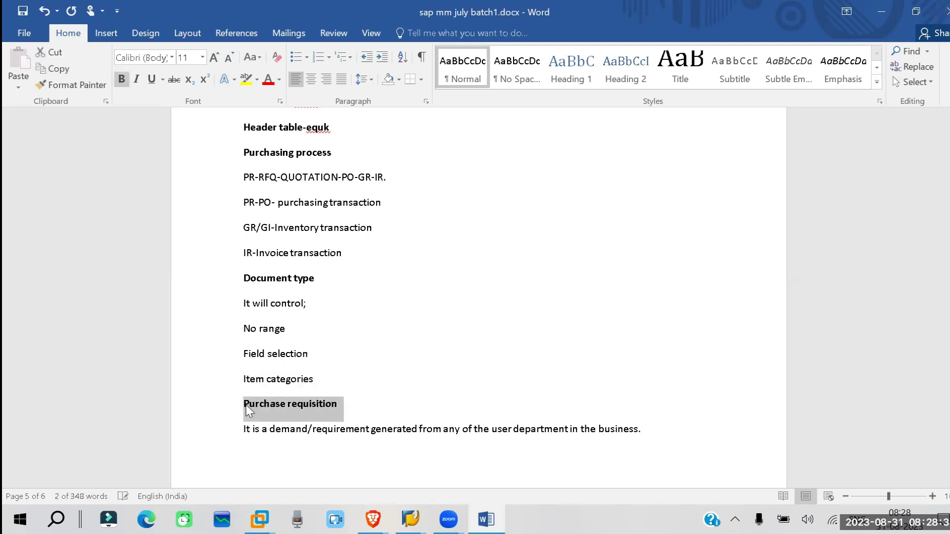
{"action": "left_click", "coordinate": [350, 463]}
- Add the line "It can be created manually in ME51N or can be created automatically through any other linked dept." below the definition
{"action": "scroll", "coordinate": [442, 350], "scroll_direction": "down", "scroll_amount": 5}
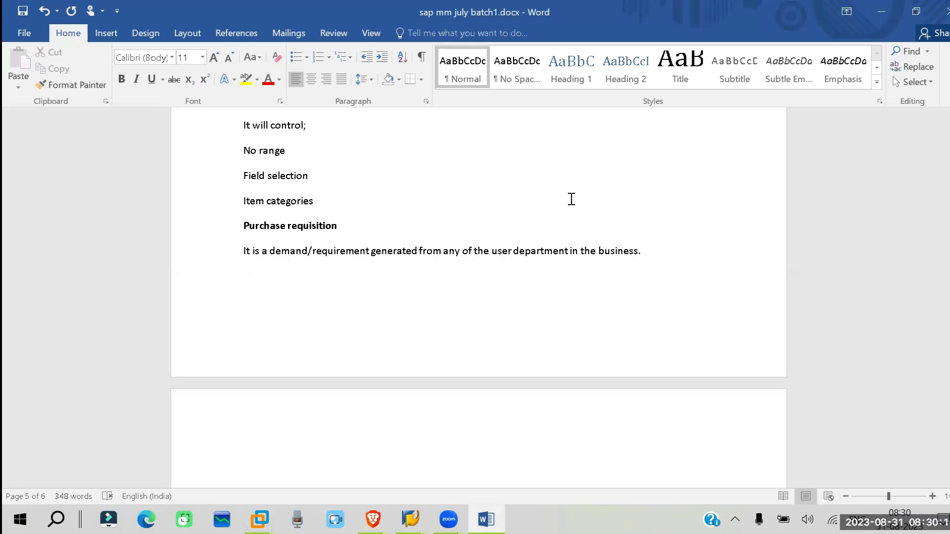
{"action": "key", "text": "BackSpace"}
{"action": "key", "text": "Return"}
{"action": "type", "text": "It can be created"}
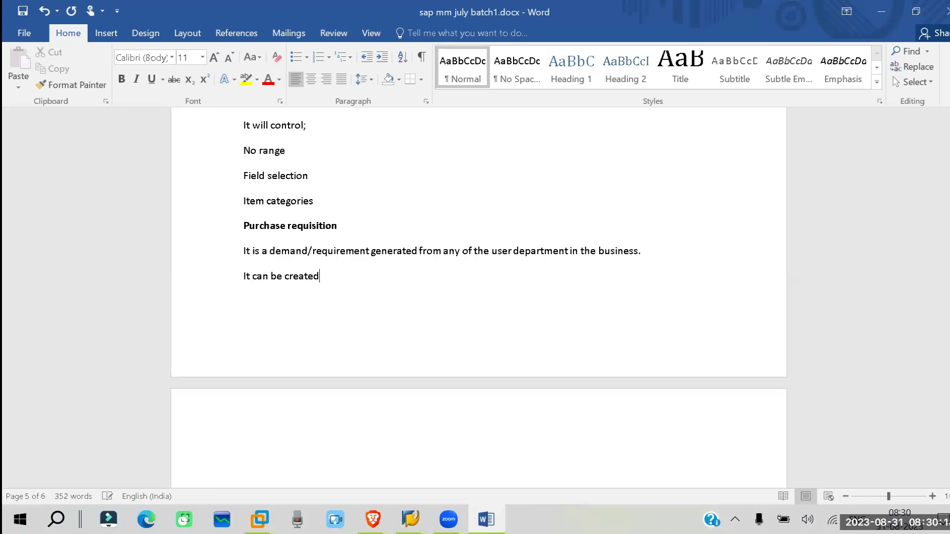
{"action": "type", "text": " manually in ME51"}
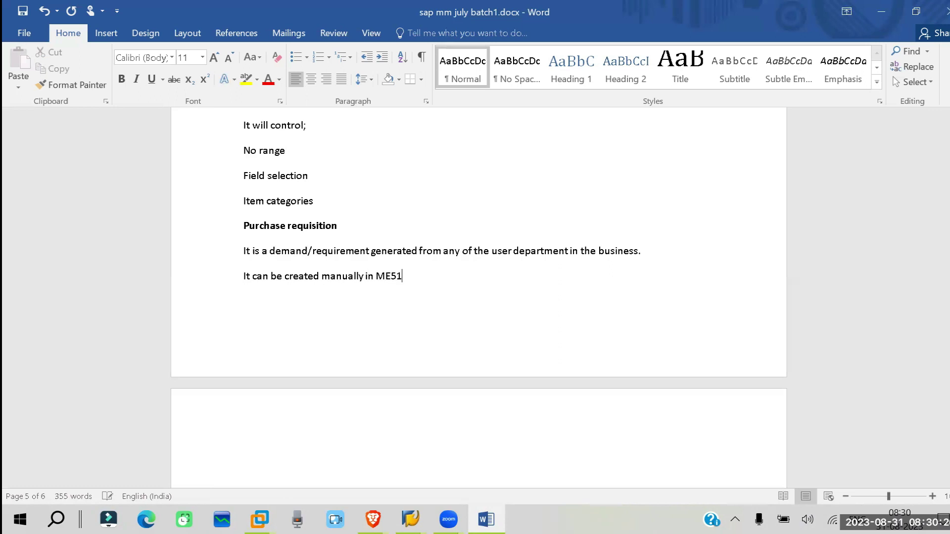
{"action": "type", "text": "N or can be created aut"}
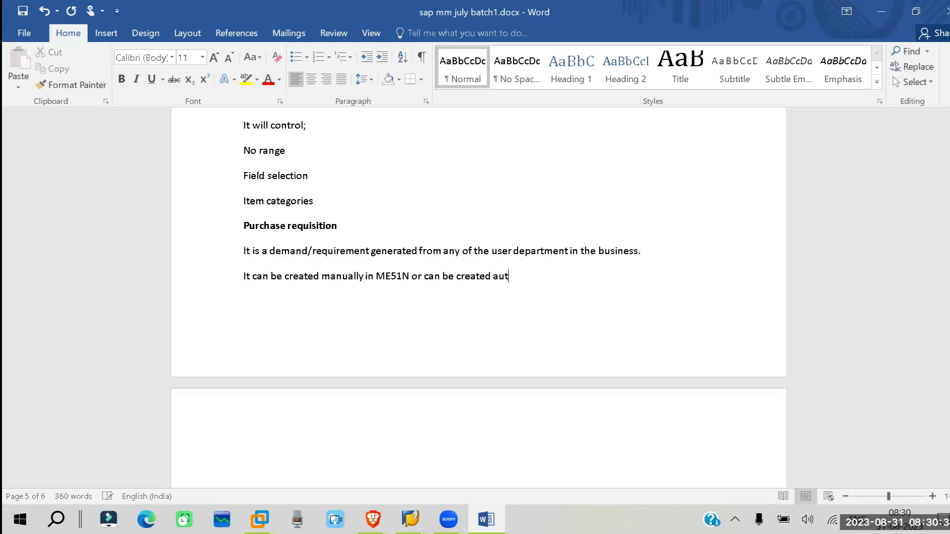
{"action": "type", "text": "omatically through any o"}
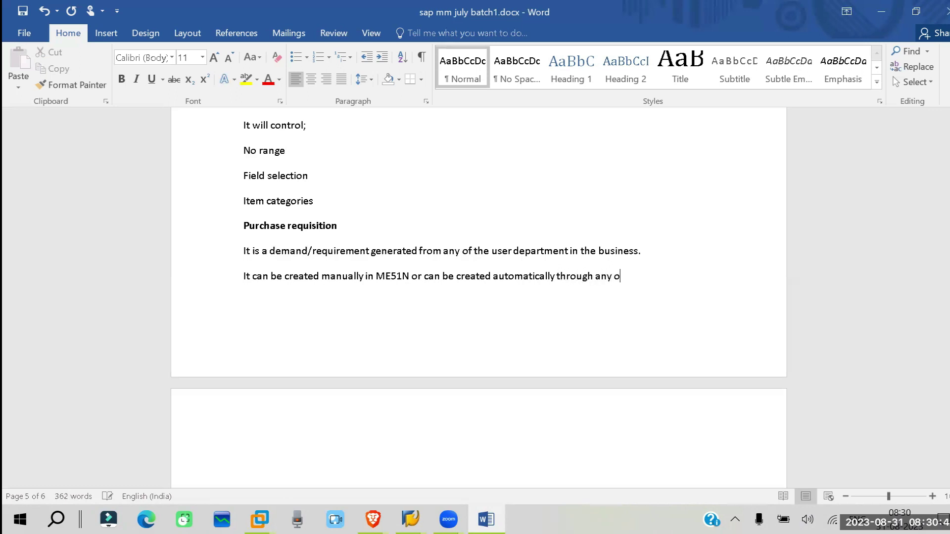
{"action": "type", "text": "ther dept"}
{"action": "key", "text": "Left"}
{"action": "key", "text": "Left"}
{"action": "key", "text": "Left"}
{"action": "type", "text": "linked"}
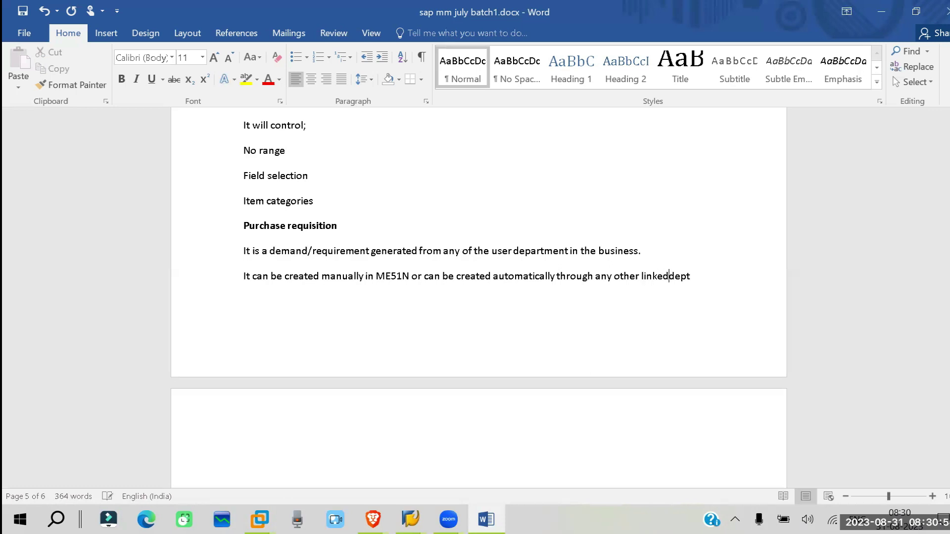
{"action": "left_click", "coordinate": [683, 276]}
{"action": "type", "text": "."}
{"action": "left_click", "coordinate": [341, 227]}
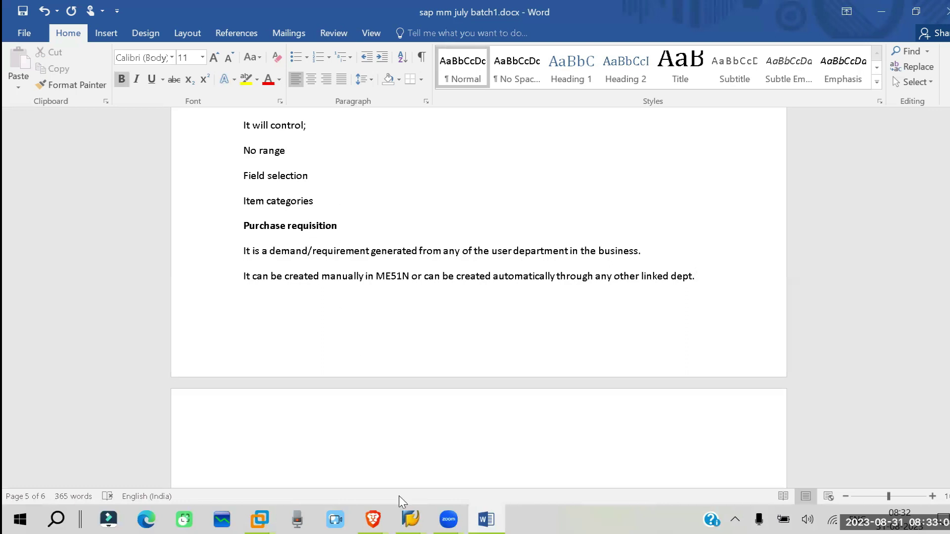
- Switch to the SAP session, run /nspro from the item categories view, and display the SAP Reference IMG
{"action": "left_click", "coordinate": [411, 520]}
{"action": "left_click", "coordinate": [479, 486]}
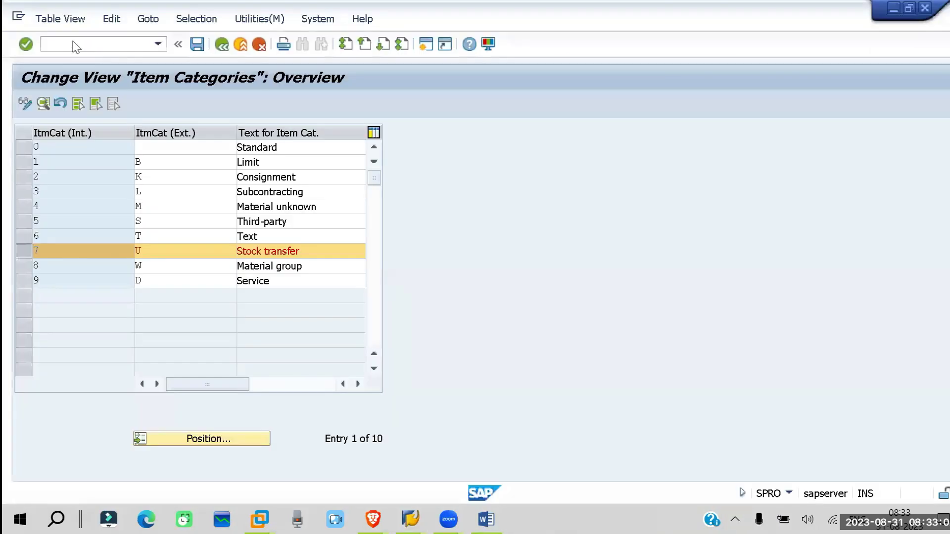
{"action": "type", "text": "/nspro"}
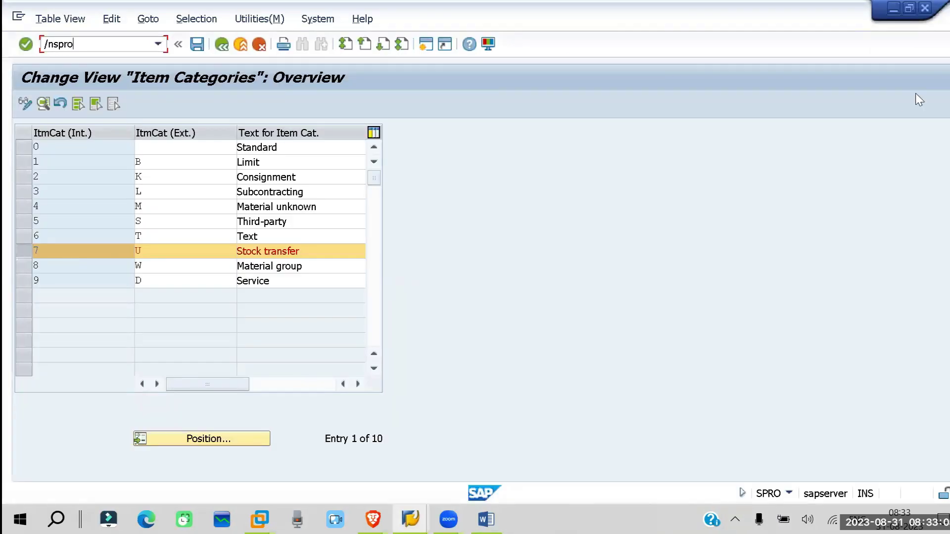
{"action": "key", "text": "Return"}
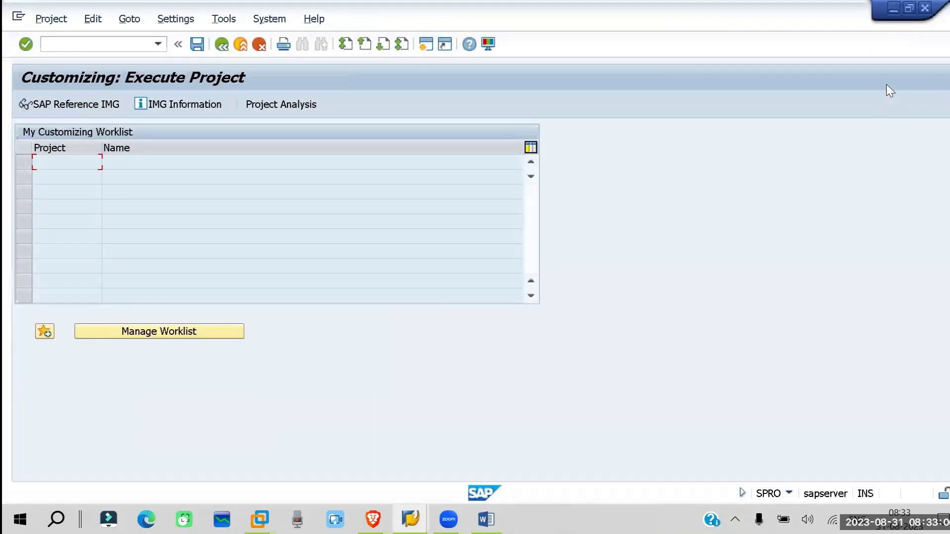
{"action": "key", "text": "F5"}
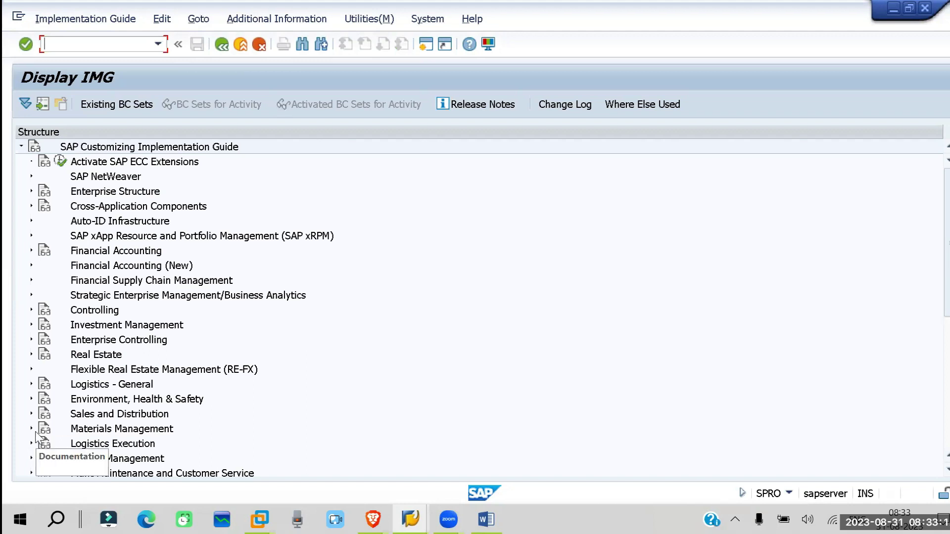
- Expand Materials Management, Purchasing and Purchase Requisition in the IMG structure to reach the requisition customizing activities
{"action": "left_click", "coordinate": [30, 429]}
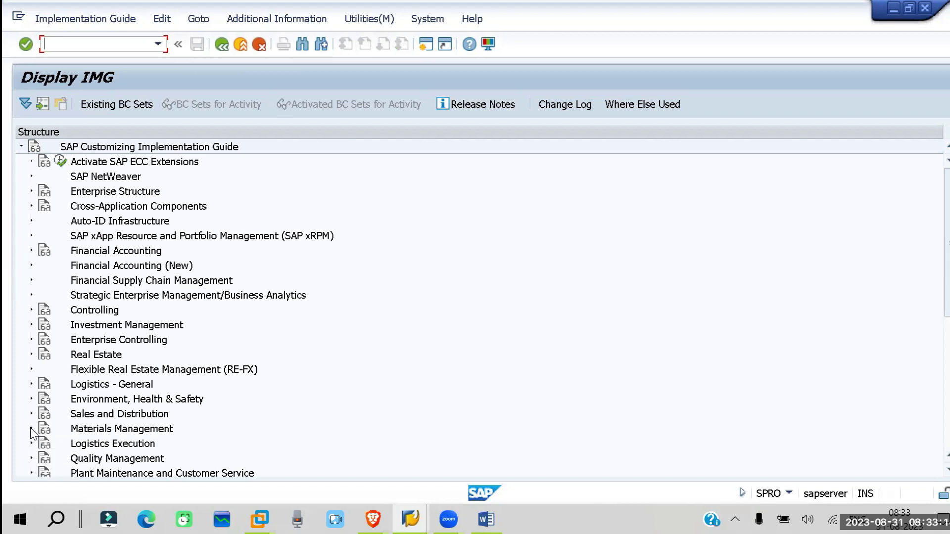
{"action": "scroll", "coordinate": [314, 321], "scroll_direction": "down", "scroll_amount": 4}
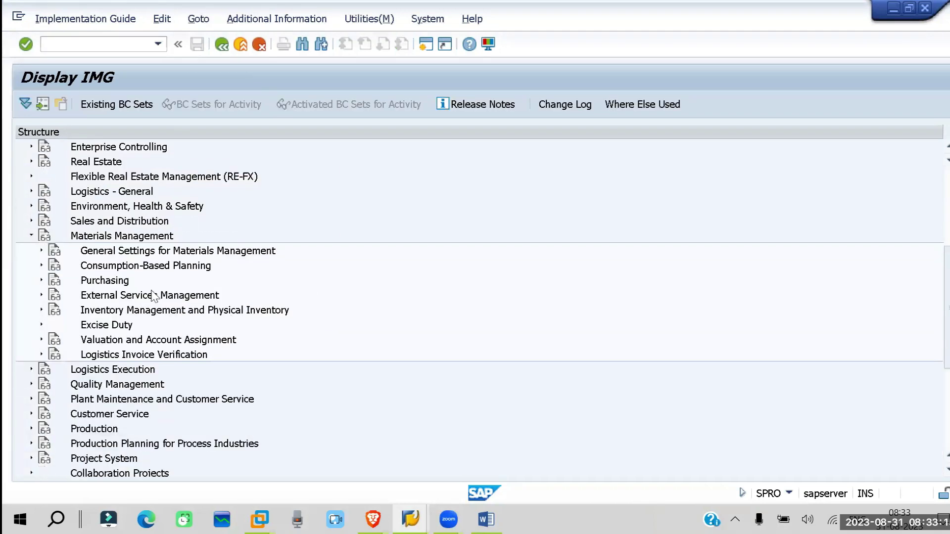
{"action": "left_click", "coordinate": [42, 280]}
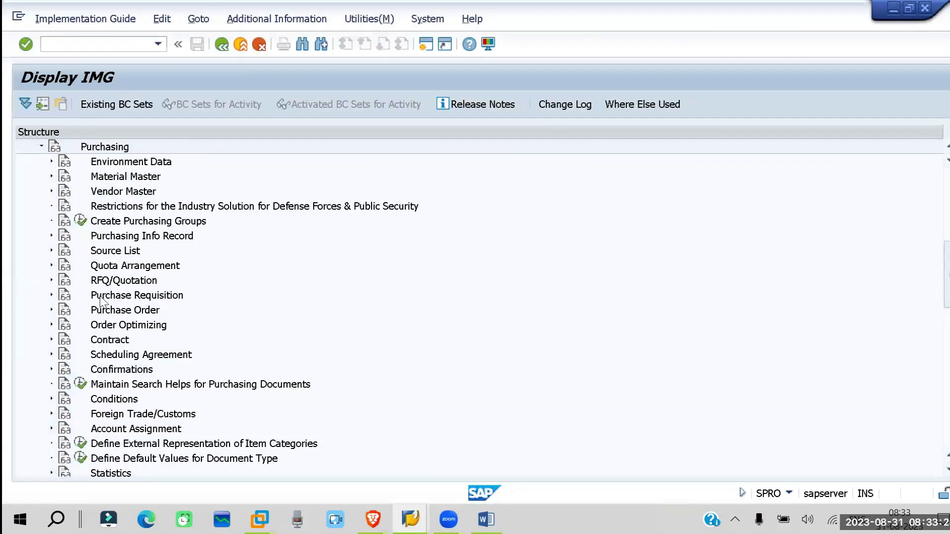
{"action": "left_click", "coordinate": [51, 296]}
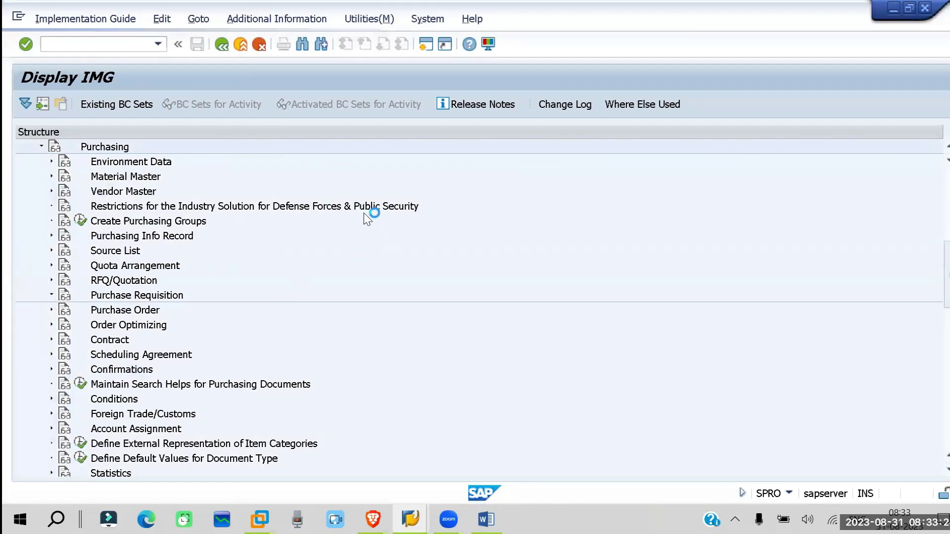
{"action": "scroll", "coordinate": [365, 215], "scroll_direction": "down", "scroll_amount": 7}
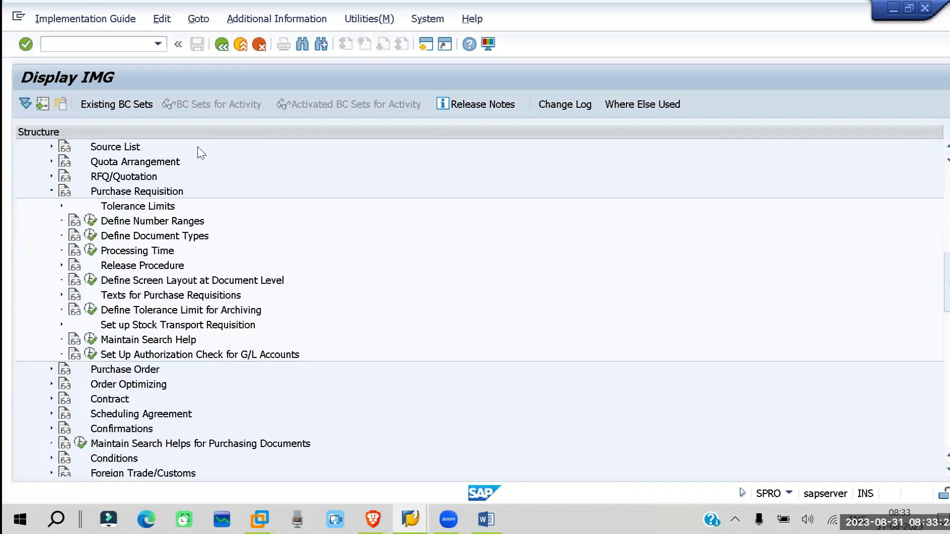
- Open the maintainable number range intervals for purchase requisitions, mark interval 01 for review, and return to the IMG structure
{"action": "left_click", "coordinate": [87, 225]}
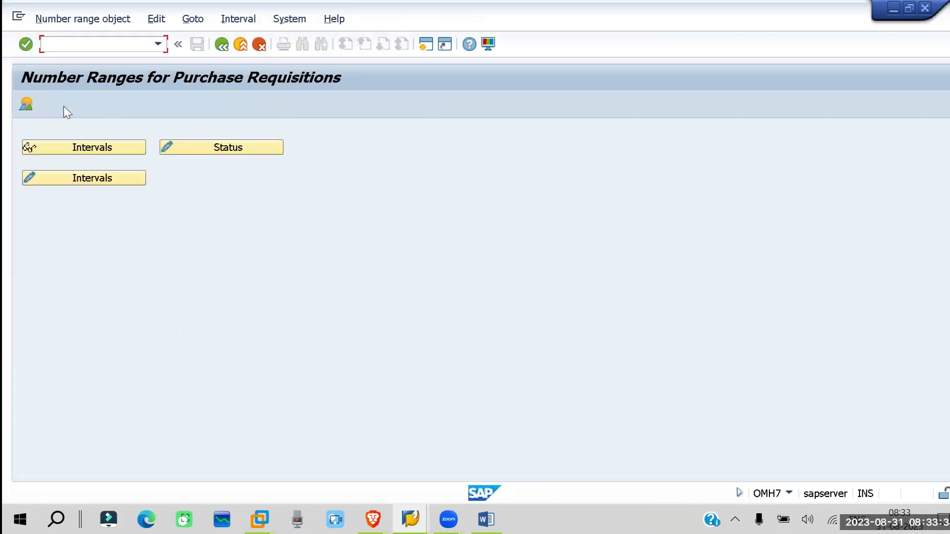
{"action": "left_click", "coordinate": [81, 183]}
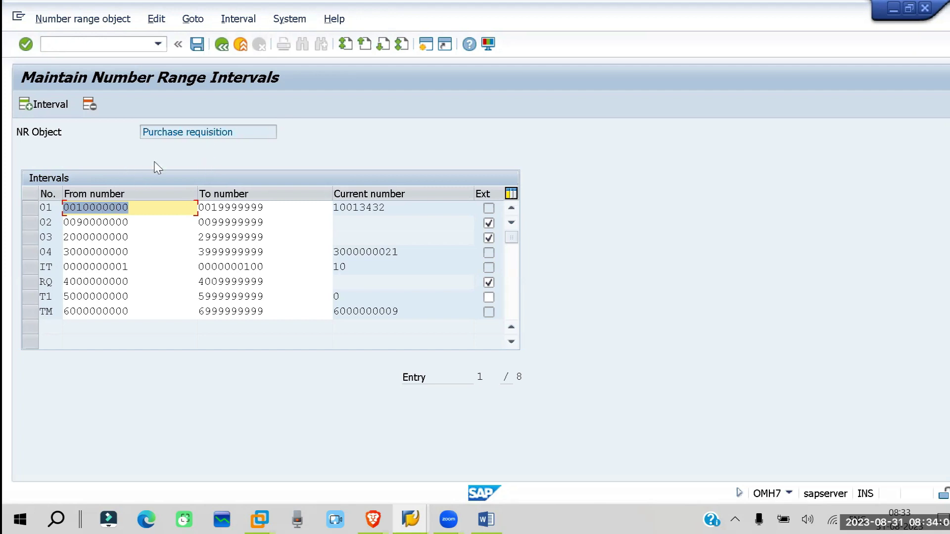
{"action": "left_click", "coordinate": [27, 210]}
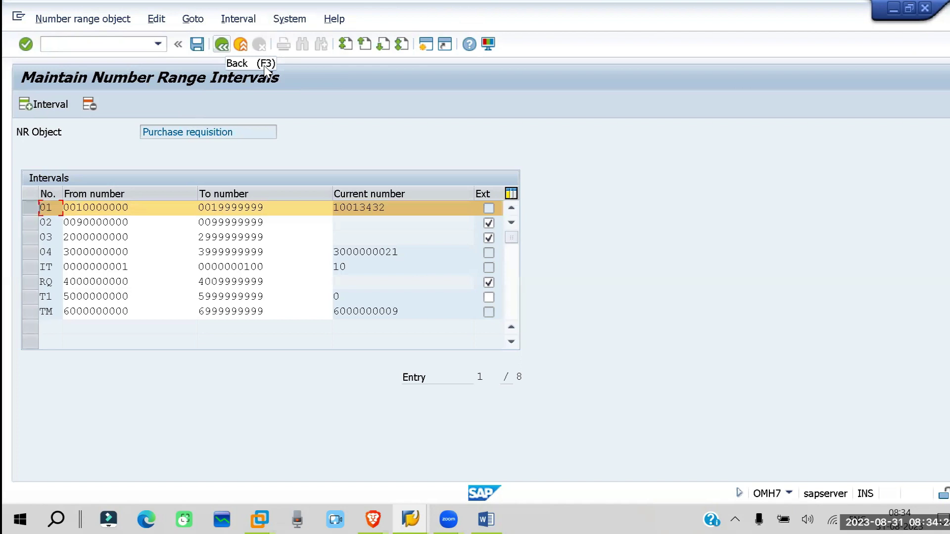
{"action": "left_click", "coordinate": [222, 44]}
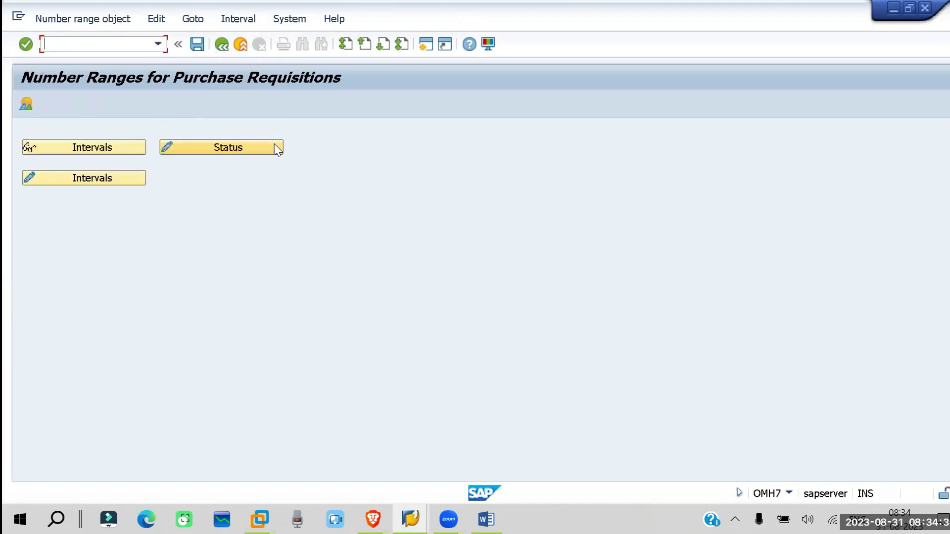
{"action": "key", "text": "F3"}
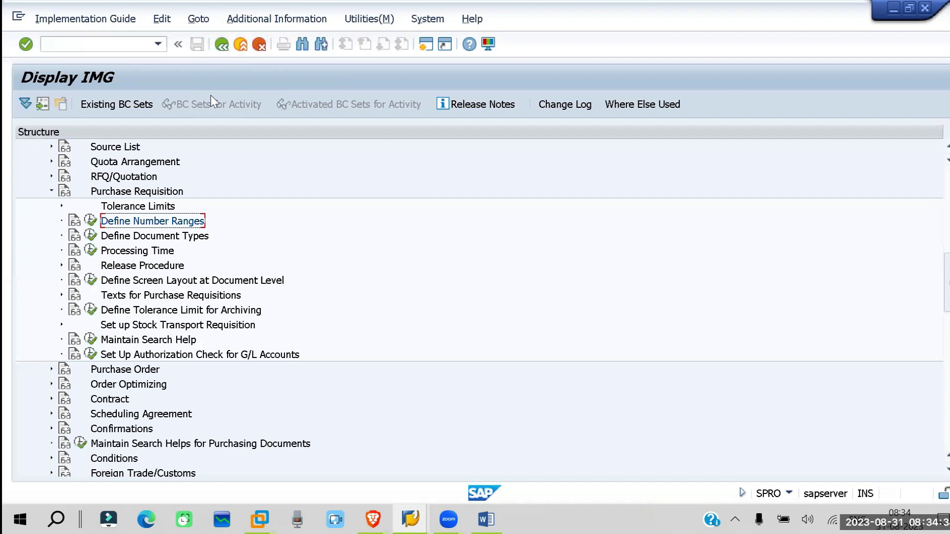
{"action": "key", "text": "F3"}
- Open Define Screen Layout at Document Level for purchase requisitions and display the field selection groups of key NBB
{"action": "left_click", "coordinate": [94, 283]}
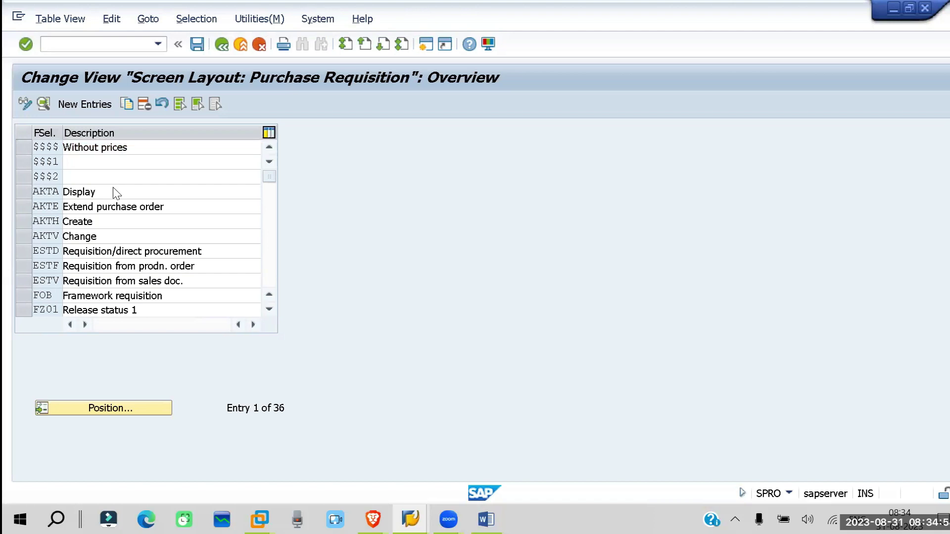
{"action": "scroll", "coordinate": [114, 189], "scroll_direction": "down", "scroll_amount": 2}
{"action": "scroll", "coordinate": [114, 193], "scroll_direction": "down", "scroll_amount": 3}
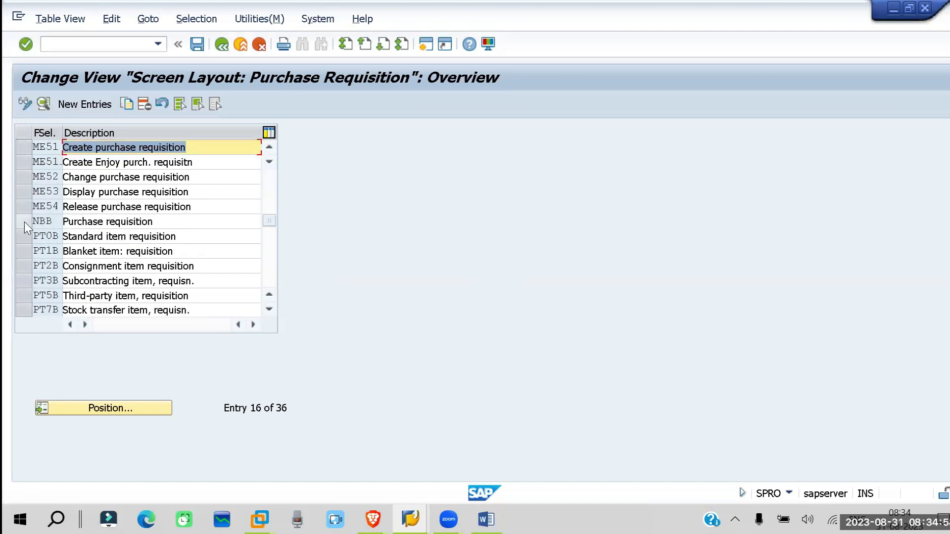
{"action": "left_click", "coordinate": [23, 221]}
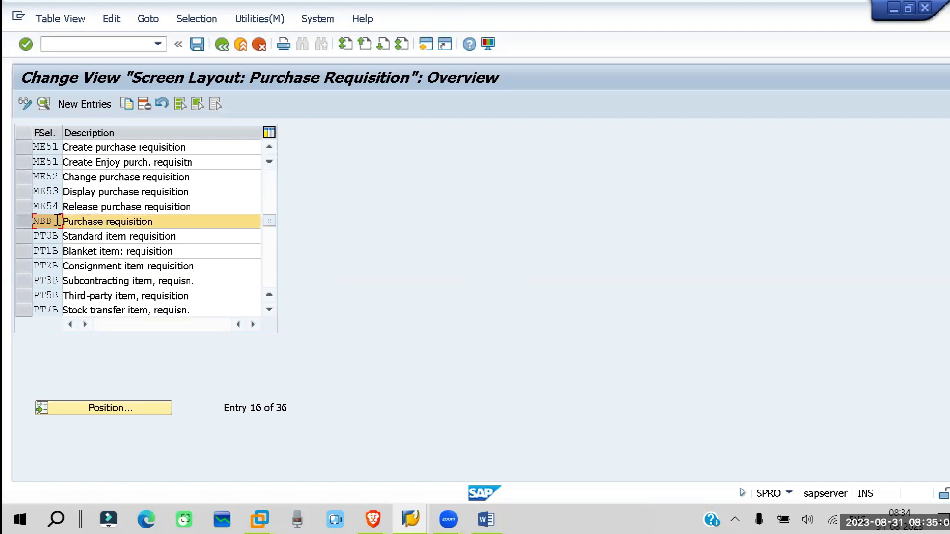
{"action": "left_click", "coordinate": [43, 103]}
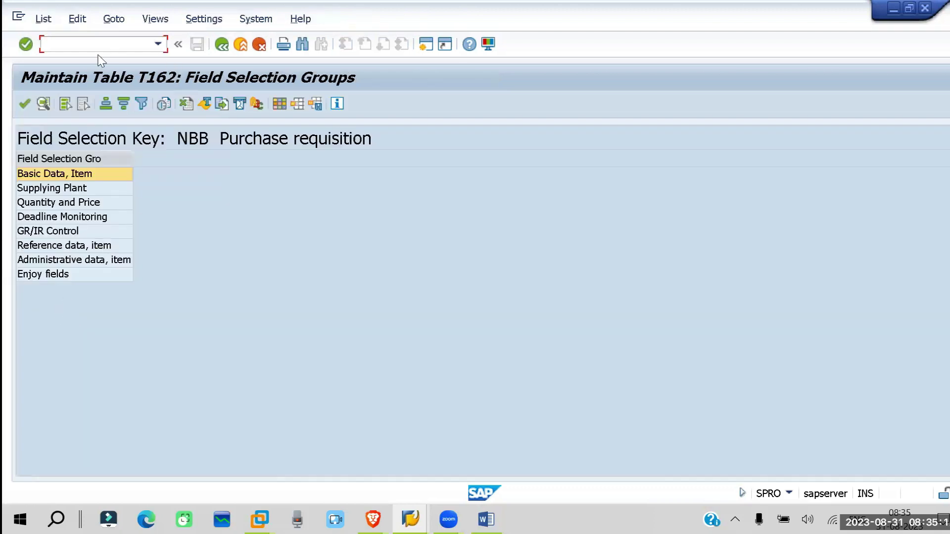
- Examine the required, optional and display settings of the Basic Data, Item fields, and highlight the field selection key NBB
{"action": "double_click", "coordinate": [45, 174]}
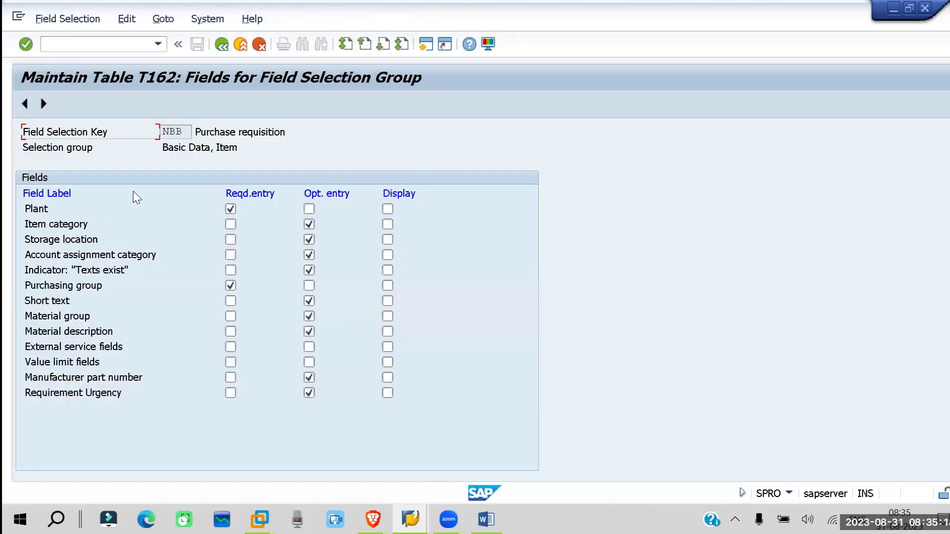
{"action": "left_click", "coordinate": [222, 44]}
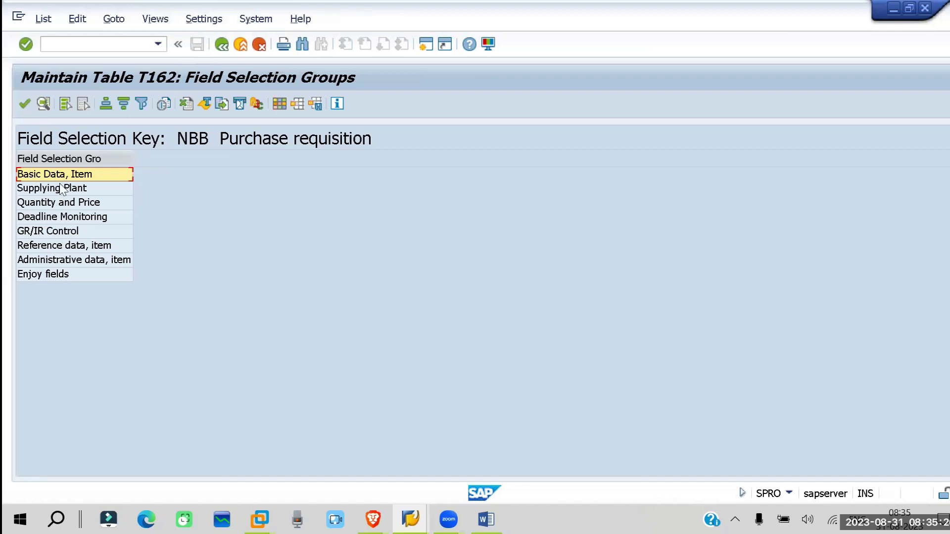
{"action": "double_click", "coordinate": [69, 175]}
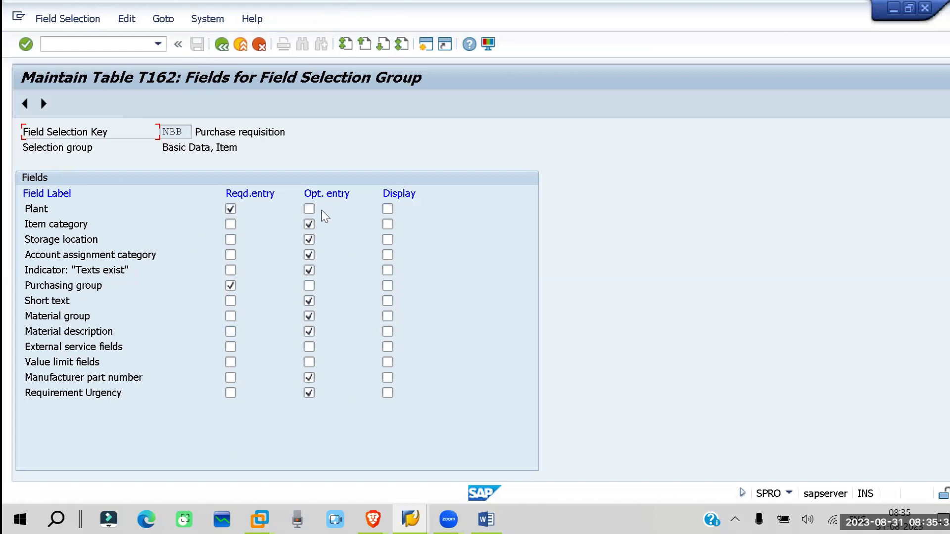
{"action": "left_click_drag", "start_coordinate": [183, 132], "coordinate": [161, 134]}
{"action": "double_click", "coordinate": [159, 132]}
{"action": "left_click", "coordinate": [160, 237]}
{"action": "left_click_drag", "start_coordinate": [182, 133], "coordinate": [150, 136]}
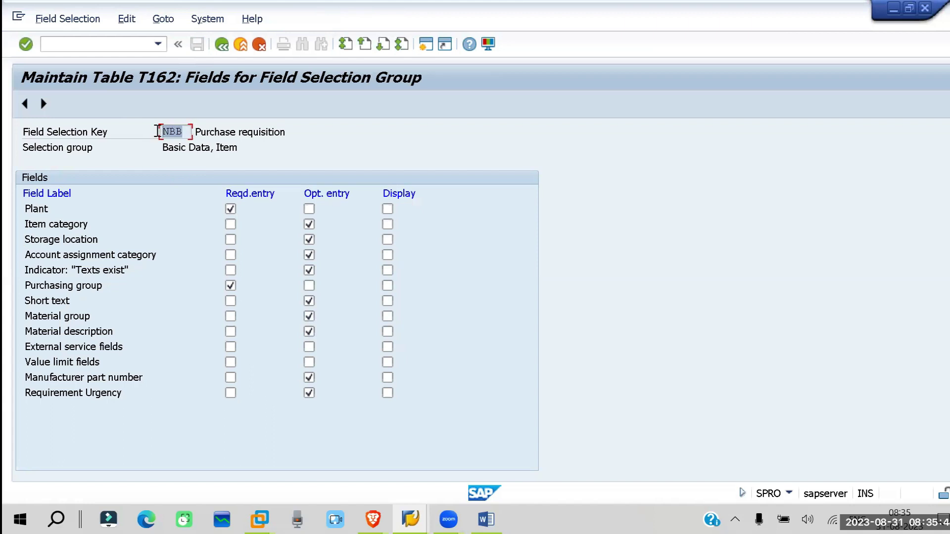
- Return to the screen layout overview and copy field selection key NBB as RNBB, described as Purchase requisition Reliance
{"action": "left_click", "coordinate": [221, 44]}
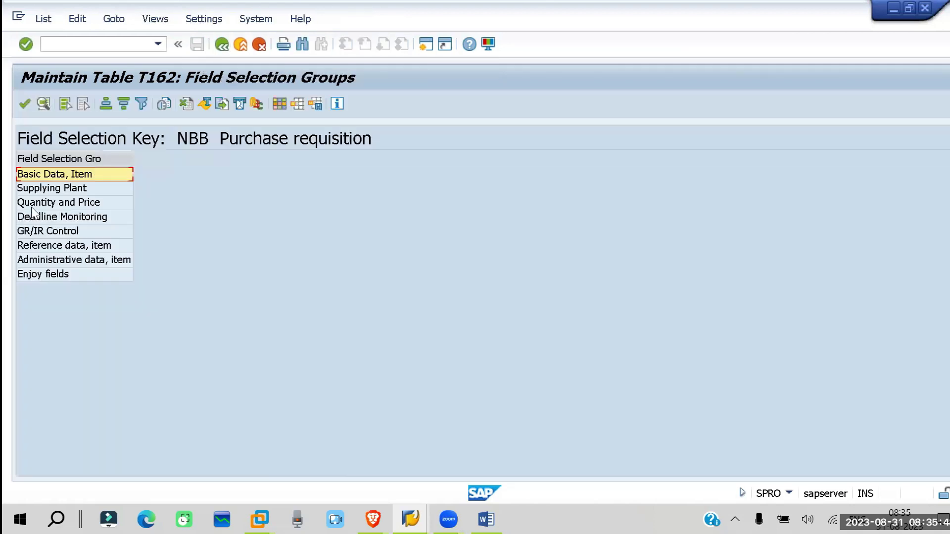
{"action": "left_click", "coordinate": [221, 44]}
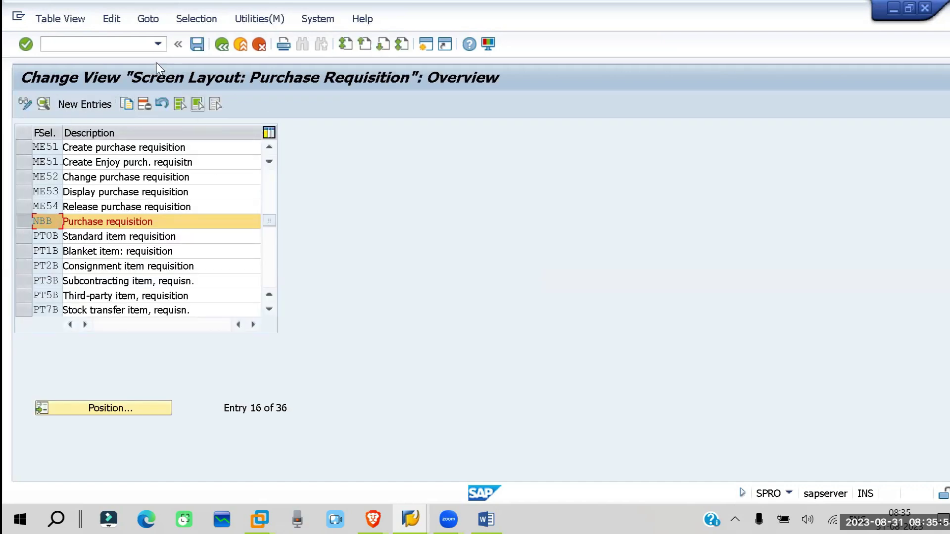
{"action": "left_click", "coordinate": [126, 106]}
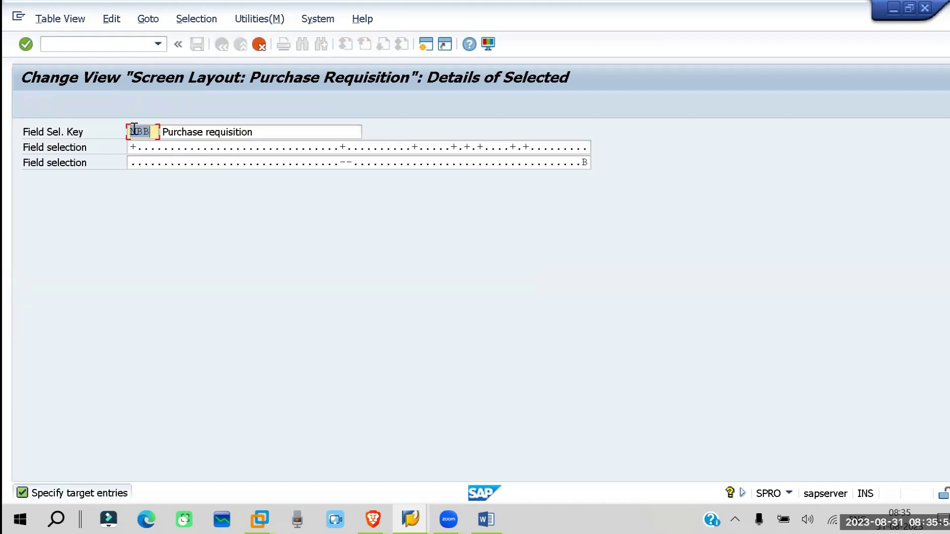
{"action": "left_click", "coordinate": [130, 131]}
{"action": "type", "text": "R"}
{"action": "left_click", "coordinate": [263, 131]}
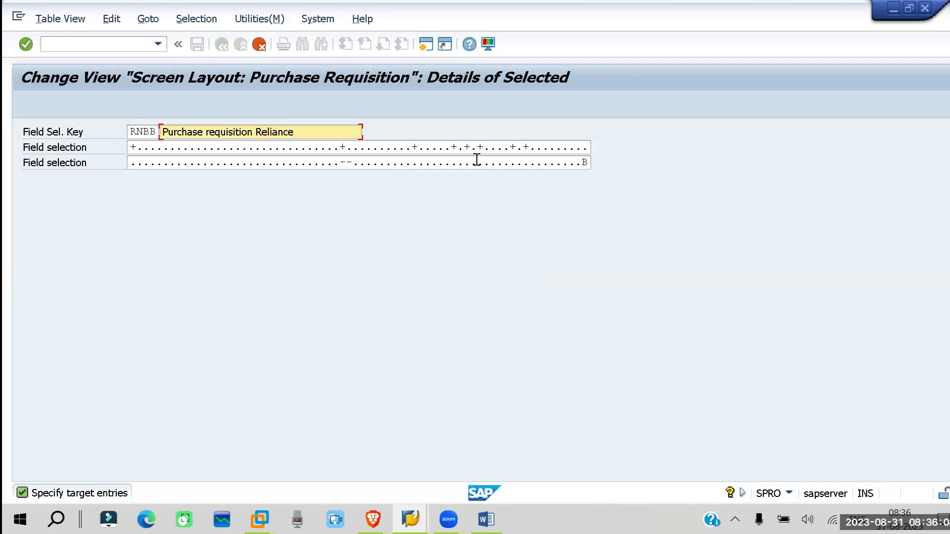
{"action": "key", "text": "Return"}
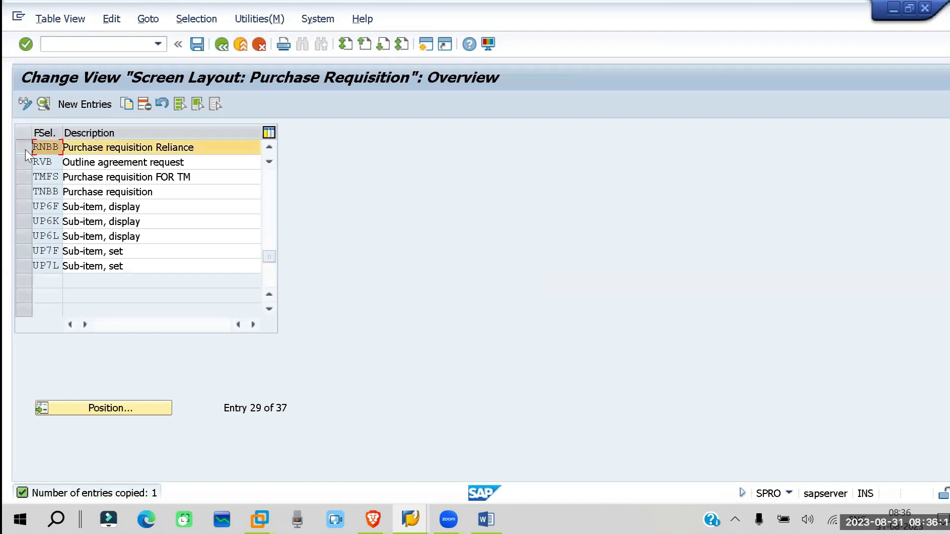
- Make the storage location a required entry instead of optional in the Basic Data, Item group of key RNBB
{"action": "left_click", "coordinate": [43, 105]}
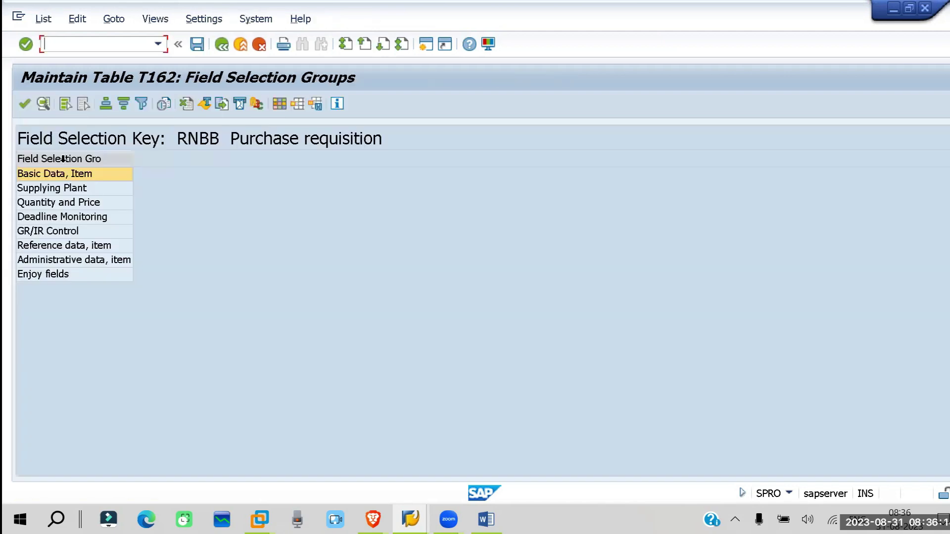
{"action": "double_click", "coordinate": [50, 173]}
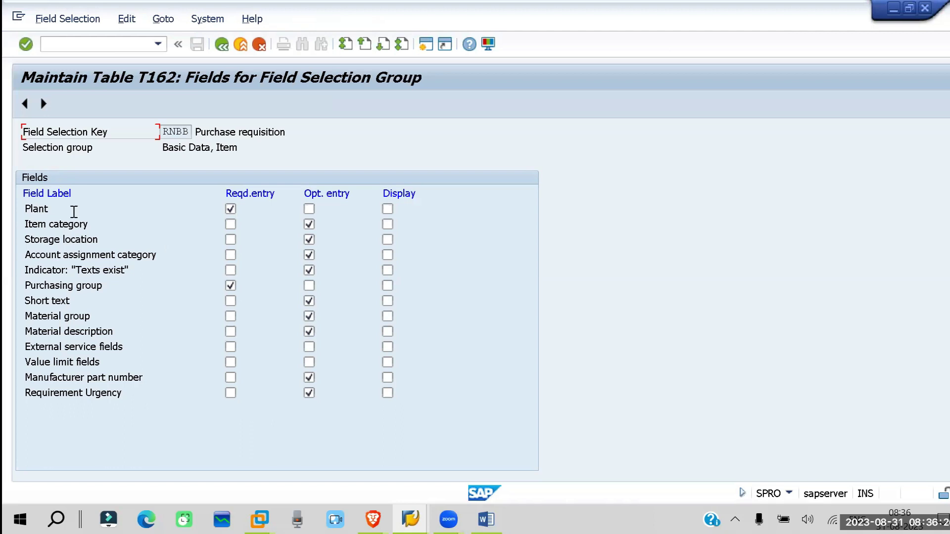
{"action": "left_click", "coordinate": [231, 239]}
{"action": "left_click", "coordinate": [308, 240]}
{"action": "key", "text": "F3"}
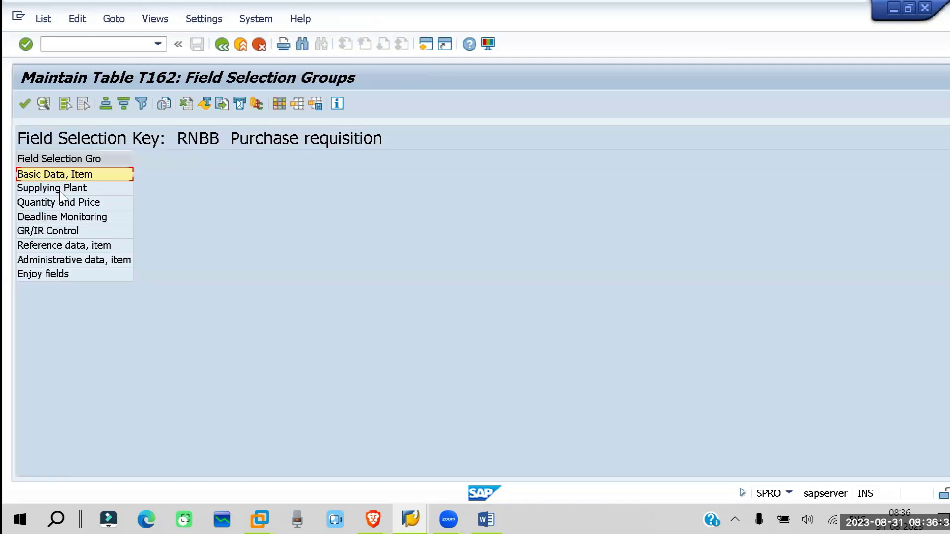
- Review the field settings of the Supplying Plant, Quantity and Price, and Deadline Monitoring groups of RNBB, and return to the overview
{"action": "double_click", "coordinate": [58, 187]}
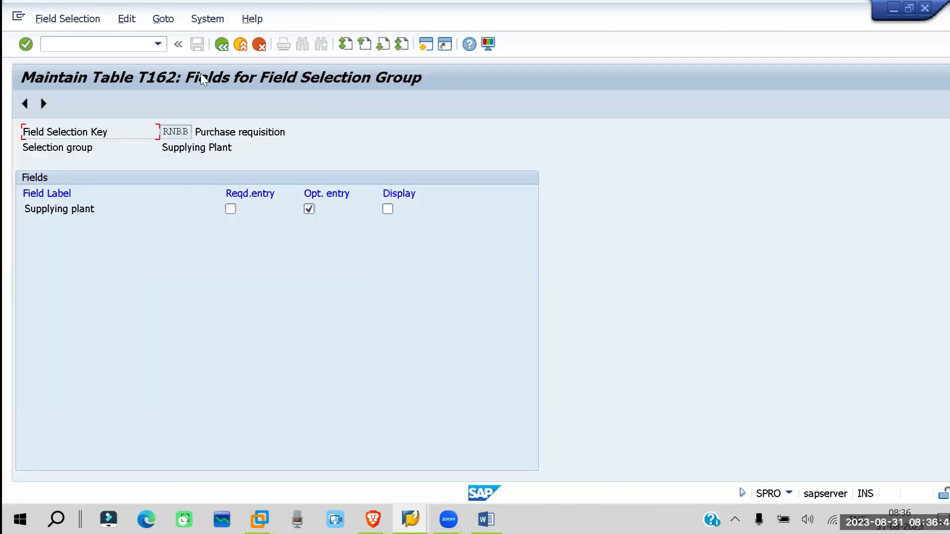
{"action": "key", "text": "F3"}
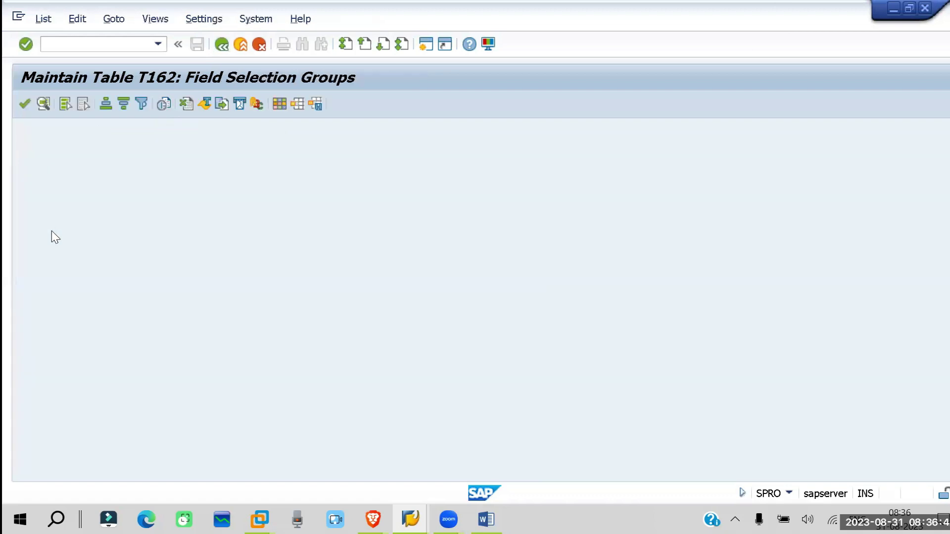
{"action": "double_click", "coordinate": [54, 203]}
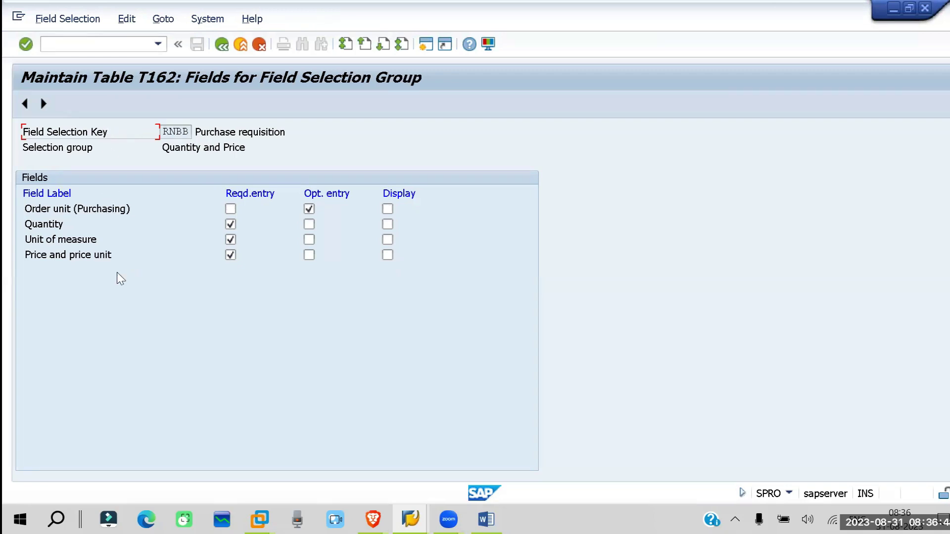
{"action": "left_click", "coordinate": [222, 68]}
{"action": "key", "text": "F3"}
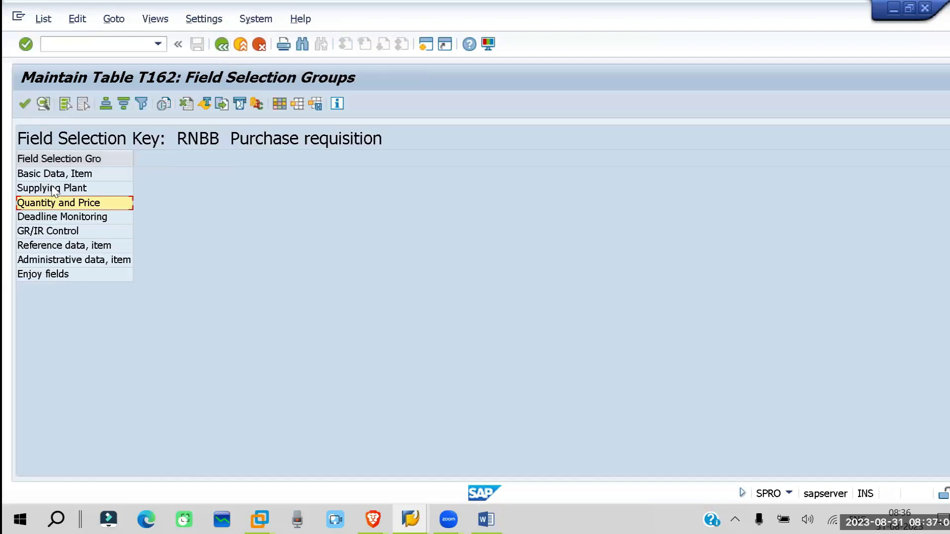
{"action": "double_click", "coordinate": [53, 218]}
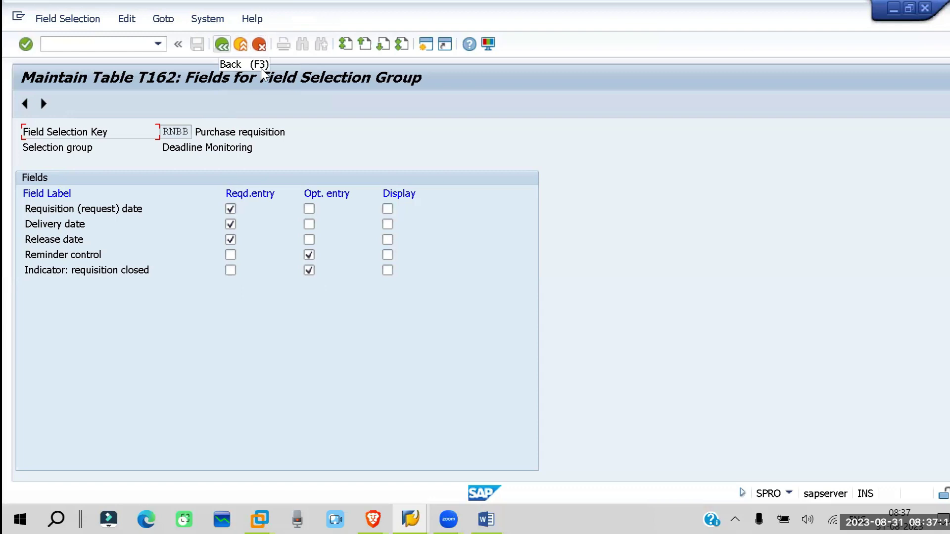
{"action": "key", "text": "F3"}
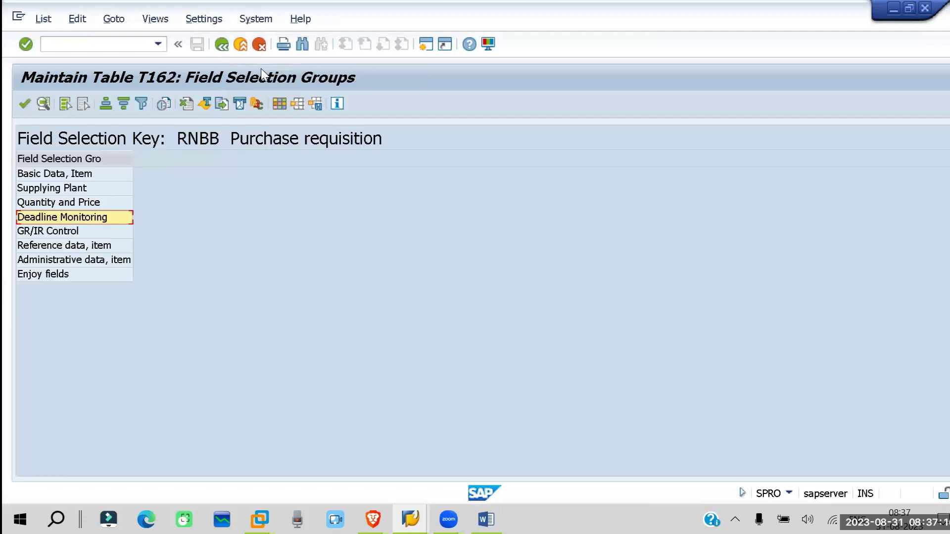
{"action": "key", "text": "F3"}
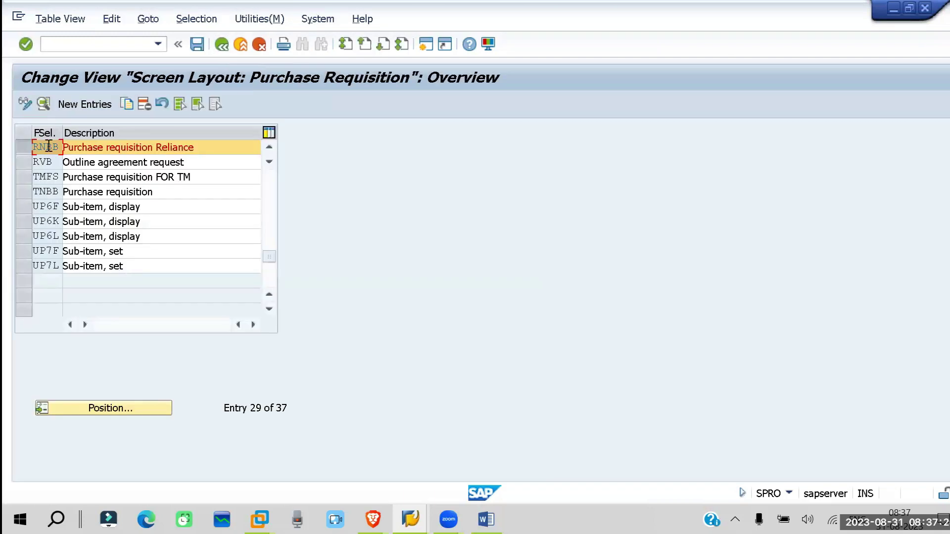
- Save the RNBB screen layout with the customizing request and open Define Document Types for purchase requisitions
{"action": "left_click_drag", "start_coordinate": [60, 147], "coordinate": [22, 142]}
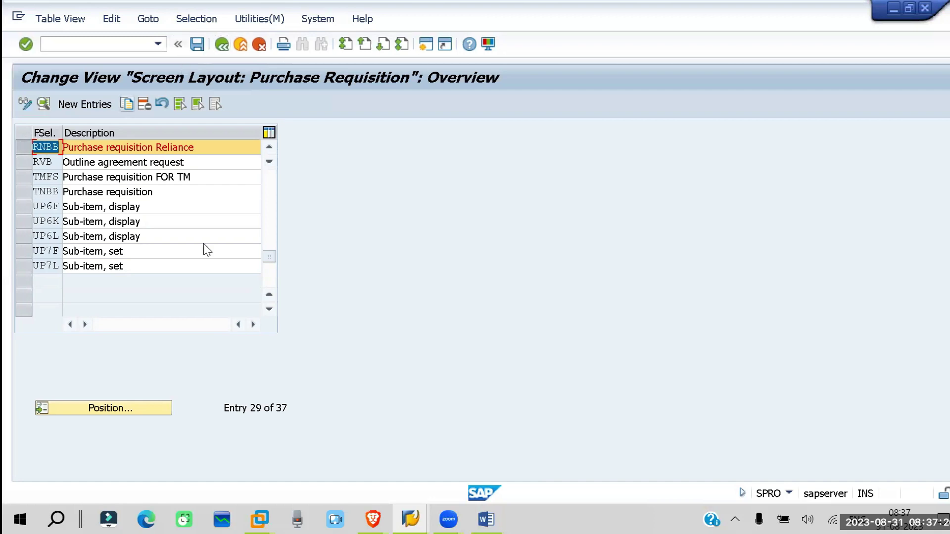
{"action": "key", "text": "ctrl+s"}
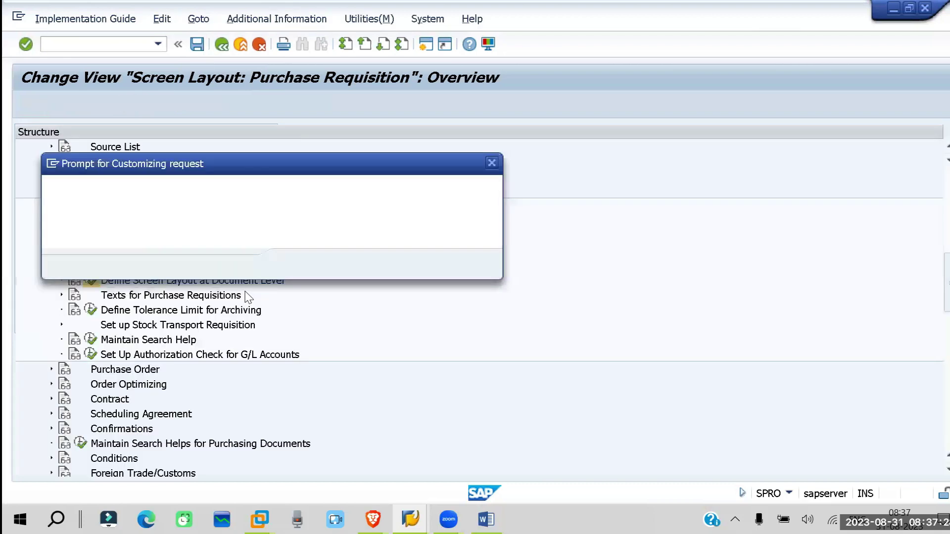
{"action": "left_click", "coordinate": [295, 264]}
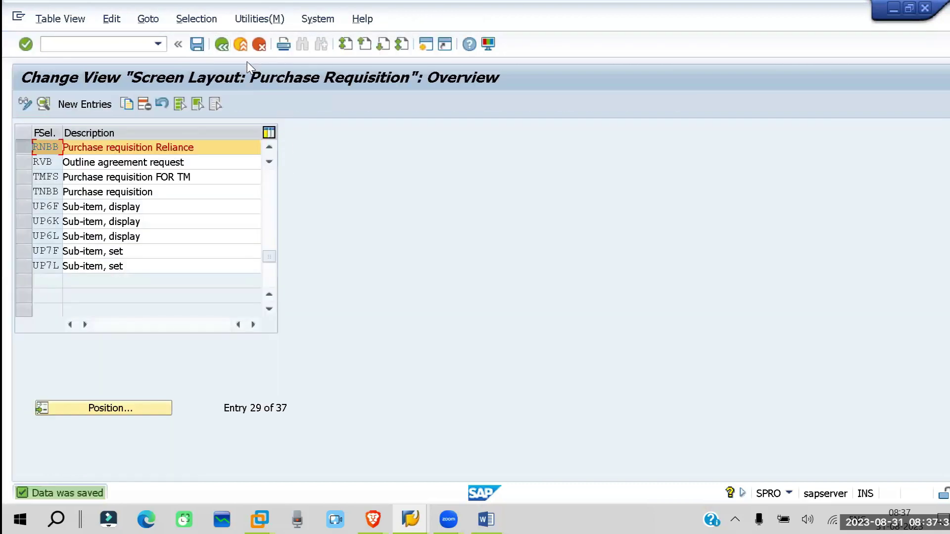
{"action": "key", "text": "F3"}
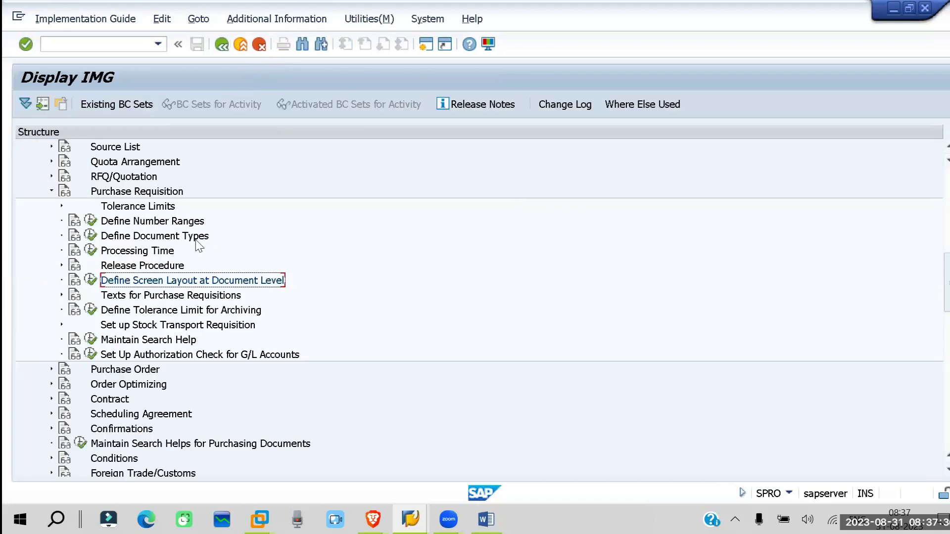
{"action": "left_click", "coordinate": [91, 235]}
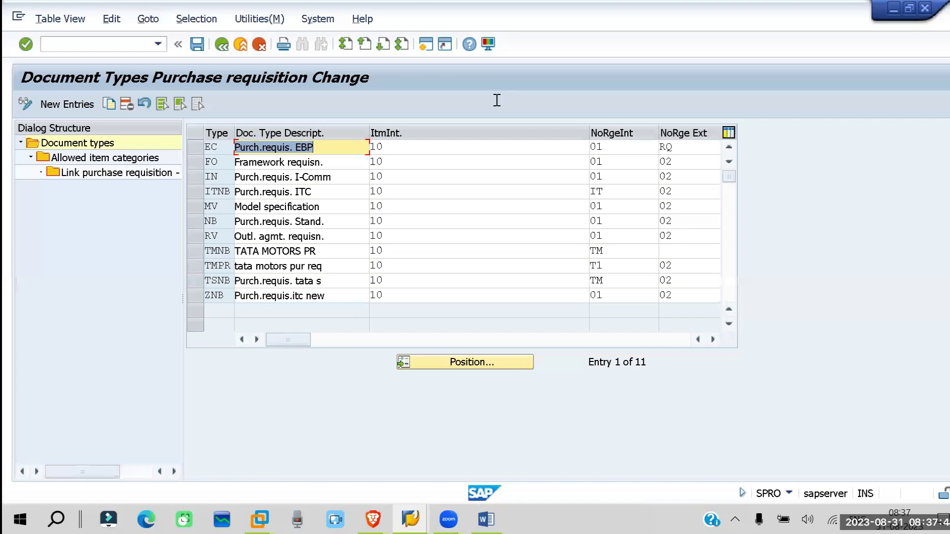
- Examine the purchase requisition document types NB, RV and FO, marking their rows for review and unmarking RV and FO
{"action": "left_click", "coordinate": [195, 224]}
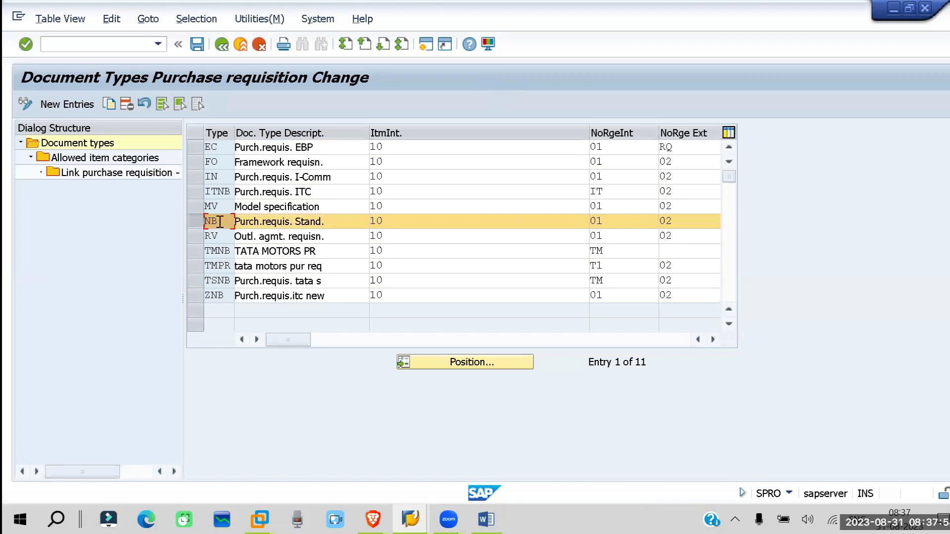
{"action": "left_click", "coordinate": [192, 236]}
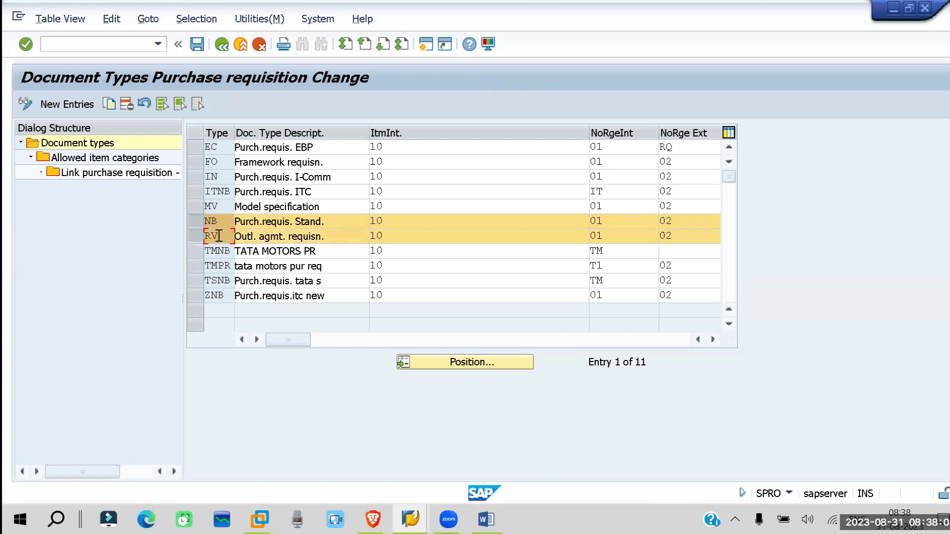
{"action": "left_click_drag", "start_coordinate": [321, 236], "coordinate": [237, 238]}
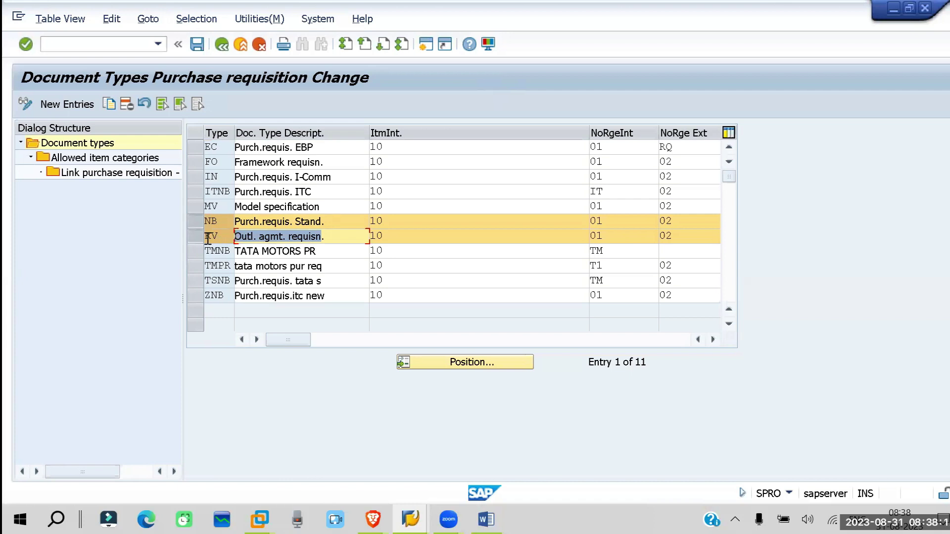
{"action": "left_click", "coordinate": [218, 161]}
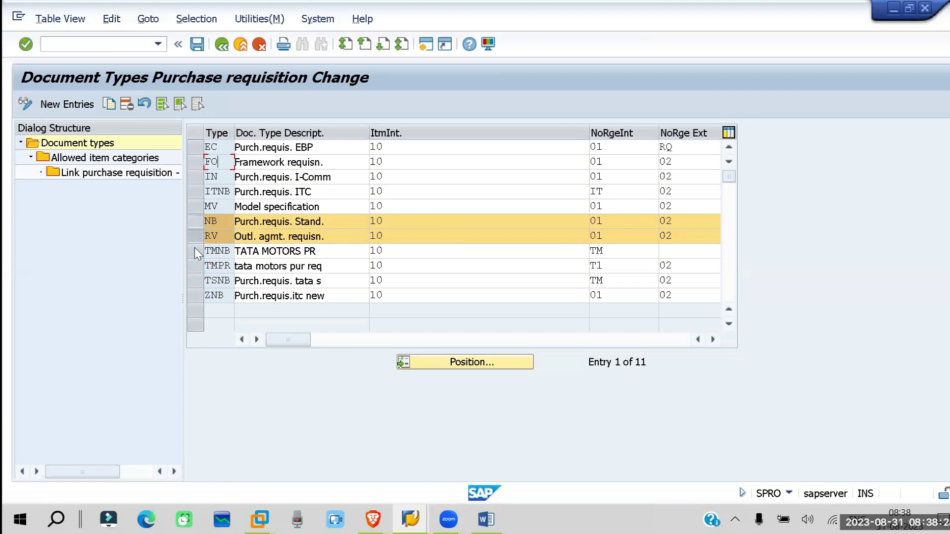
{"action": "left_click", "coordinate": [194, 161]}
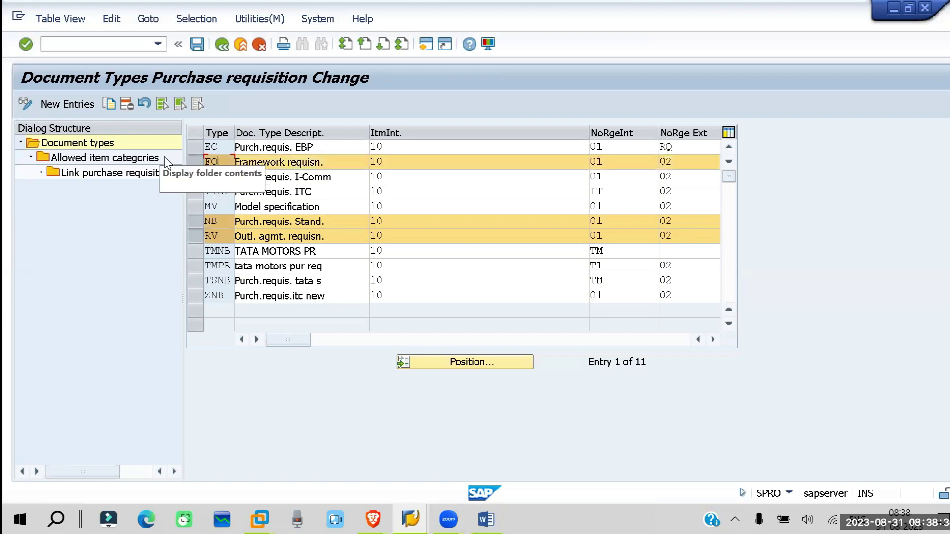
{"action": "left_click", "coordinate": [190, 161]}
{"action": "left_click", "coordinate": [191, 236]}
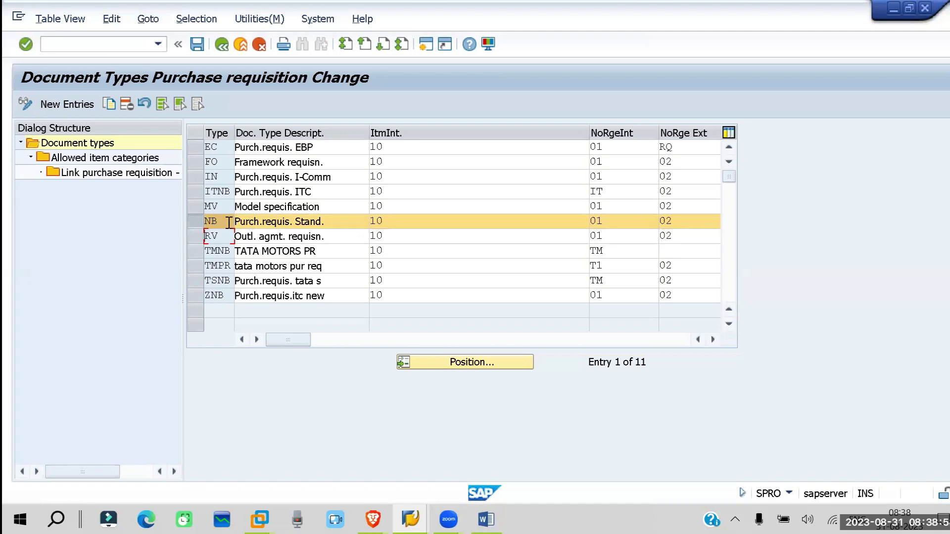
- Copy the standard purchase requisition document type NB and name the new type ZrNB
{"action": "left_click", "coordinate": [195, 221]}
{"action": "left_click", "coordinate": [107, 105]}
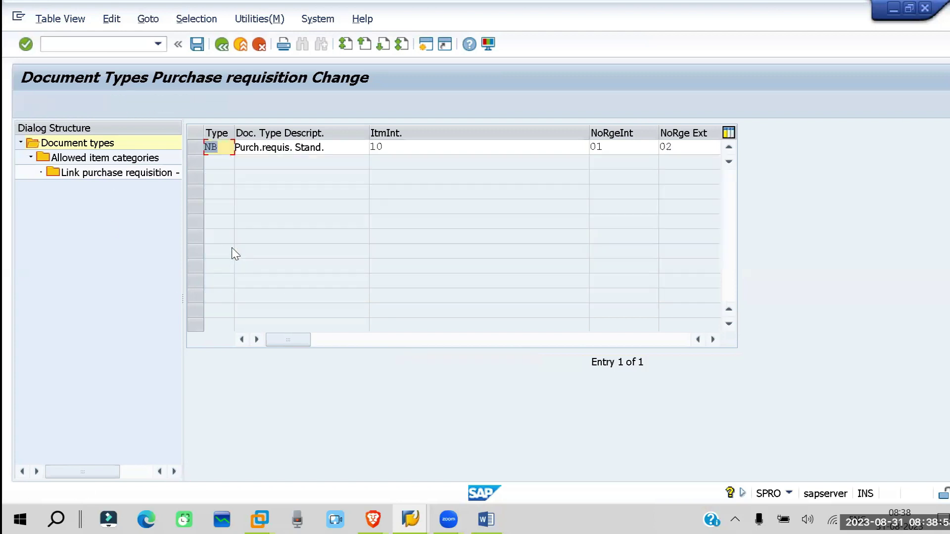
{"action": "double_click", "coordinate": [209, 147]}
{"action": "left_click", "coordinate": [208, 147]}
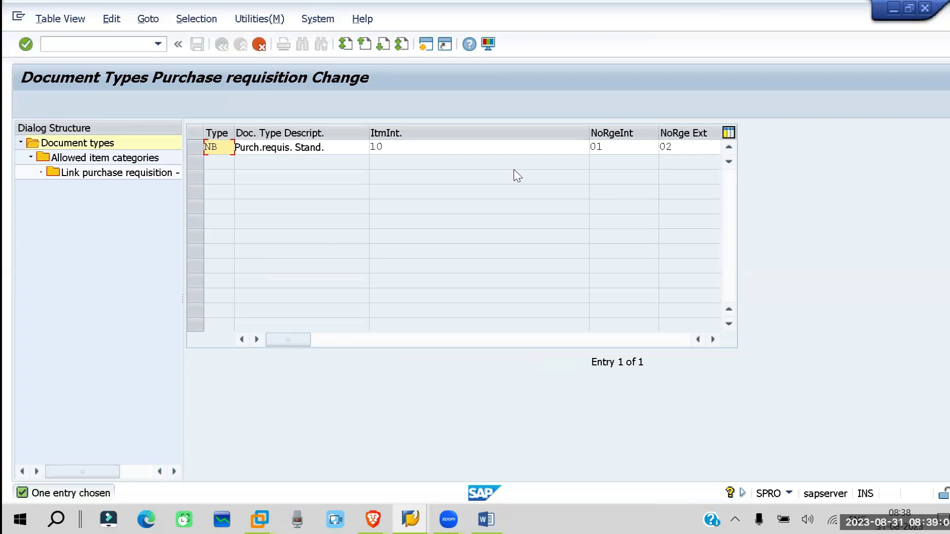
{"action": "type", "text": "Zr"}
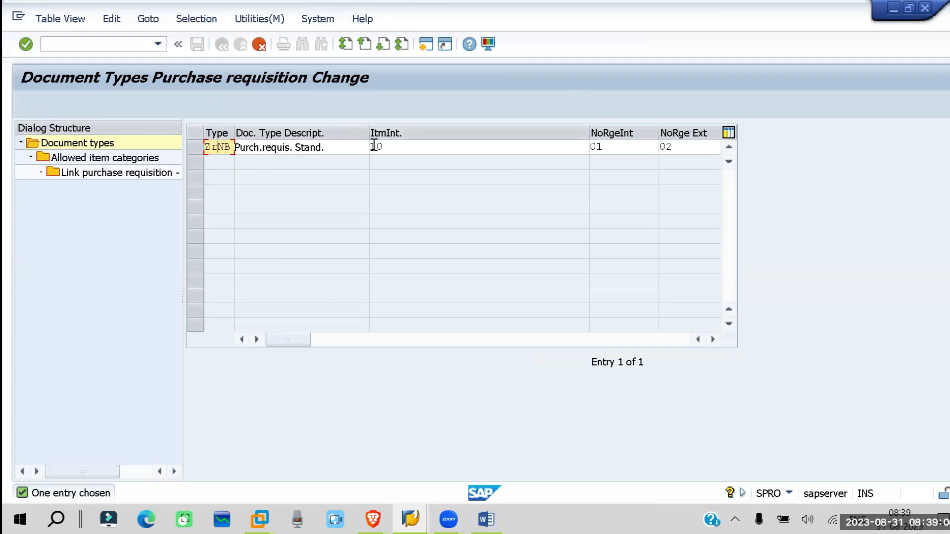
- Set the description of document type ZrNB to "Rel Purch.req. Stand" and go to its item interval
{"action": "left_click", "coordinate": [321, 147]}
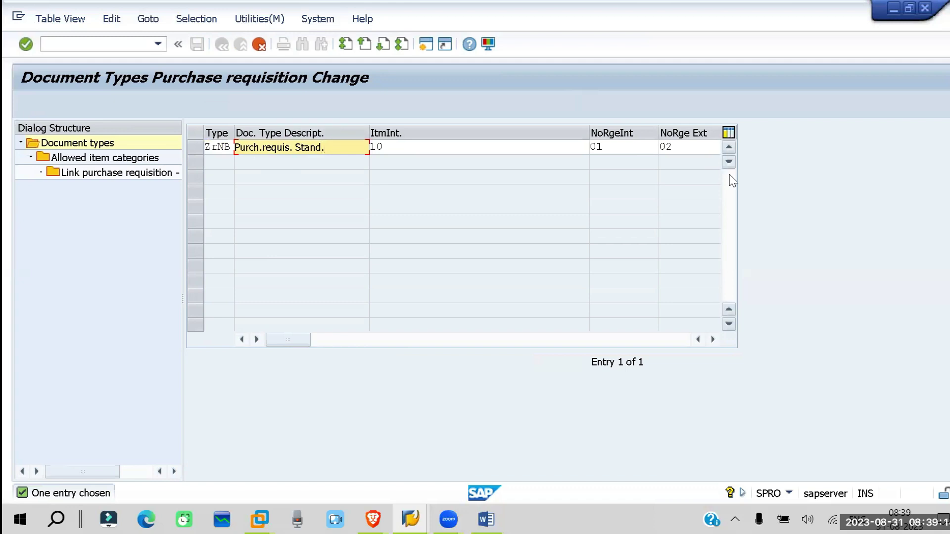
{"action": "key", "text": "BackSpace"}
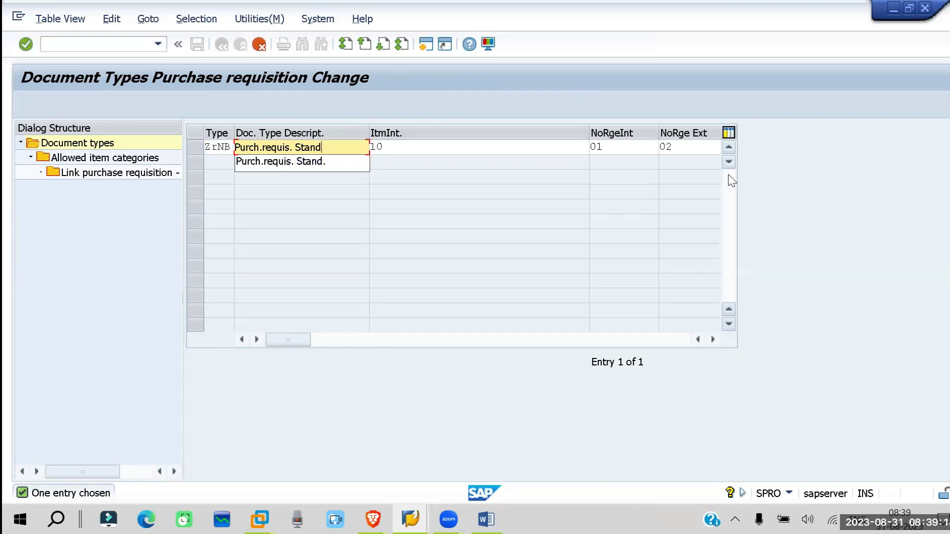
{"action": "type", "text": "R"}
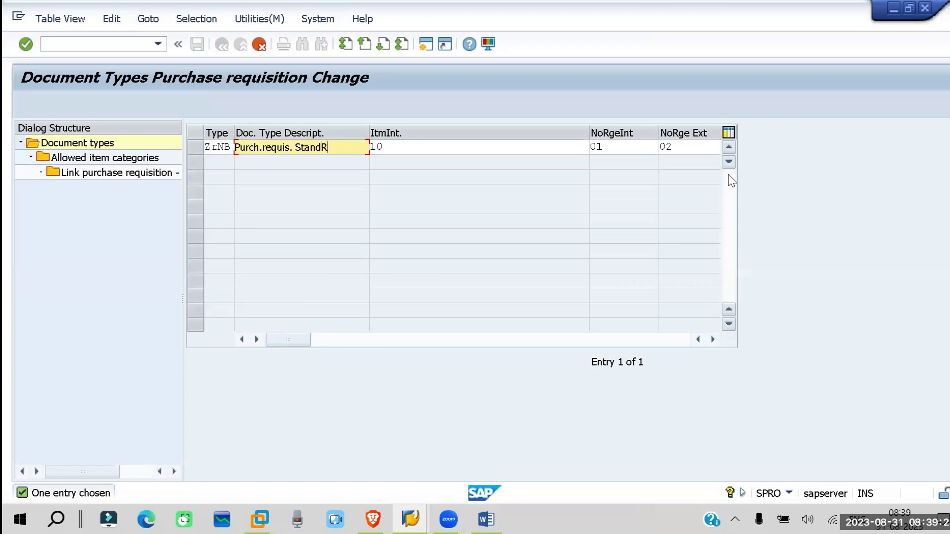
{"action": "key", "text": "BackSpace"}
{"action": "key", "text": "Left"}
{"action": "key", "text": "Left"}
{"action": "key", "text": "Left"}
{"action": "key", "text": "Left"}
{"action": "key", "text": "Left"}
{"action": "key", "text": "Left"}
{"action": "key", "text": "Left"}
{"action": "key", "text": "Left"}
{"action": "key", "text": "Left"}
{"action": "type", "text": "R"}
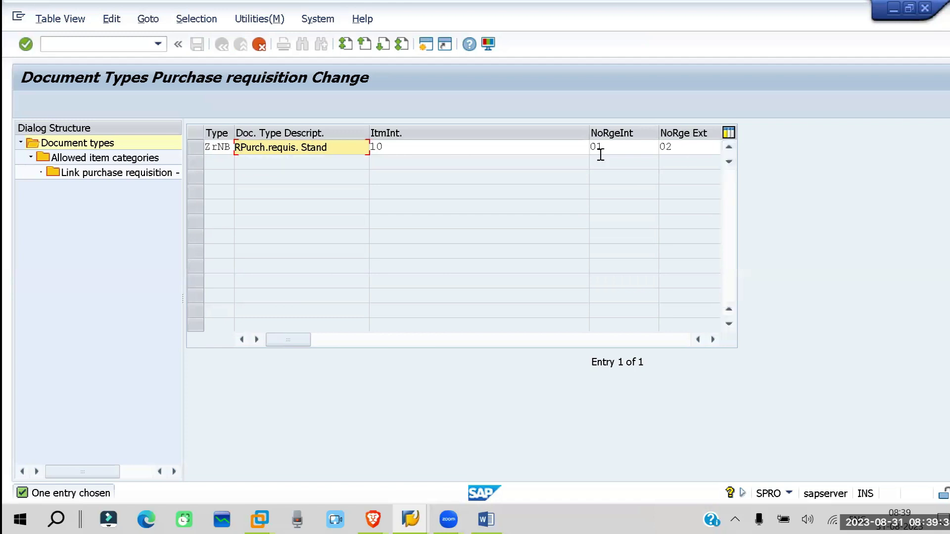
{"action": "left_click", "coordinate": [295, 148]}
{"action": "key", "text": "BackSpace"}
{"action": "key", "text": "BackSpace"}
{"action": "key", "text": "BackSpace"}
{"action": "key", "text": "Left"}
{"action": "key", "text": "Left"}
{"action": "key", "text": "Left"}
{"action": "key", "text": "Left"}
{"action": "key", "text": "Left"}
{"action": "key", "text": "Left"}
{"action": "key", "text": "Left"}
{"action": "key", "text": "Left"}
{"action": "type", "text": "el"}
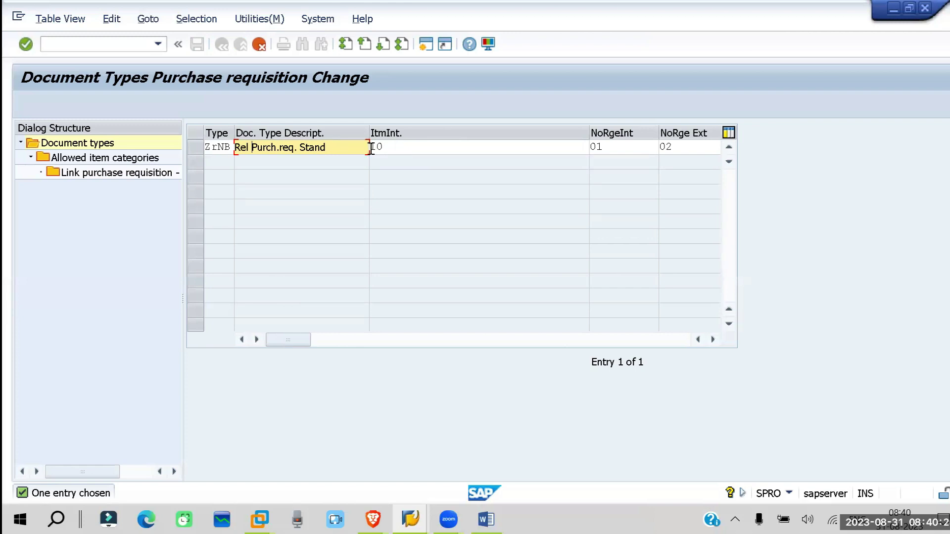
{"action": "left_click", "coordinate": [379, 147]}
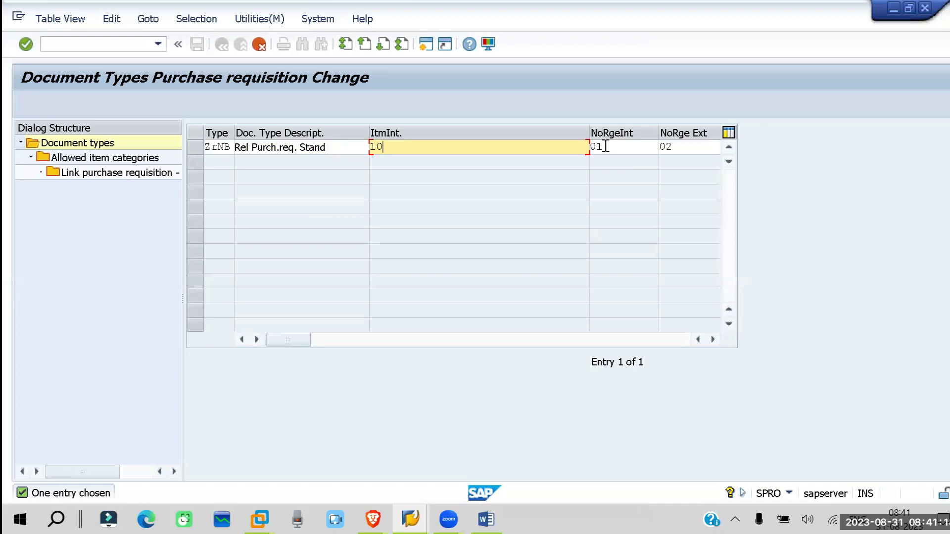
- Examine the internal and external number range assignments of document type ZrNB
{"action": "left_click_drag", "start_coordinate": [606, 146], "coordinate": [594, 147]}
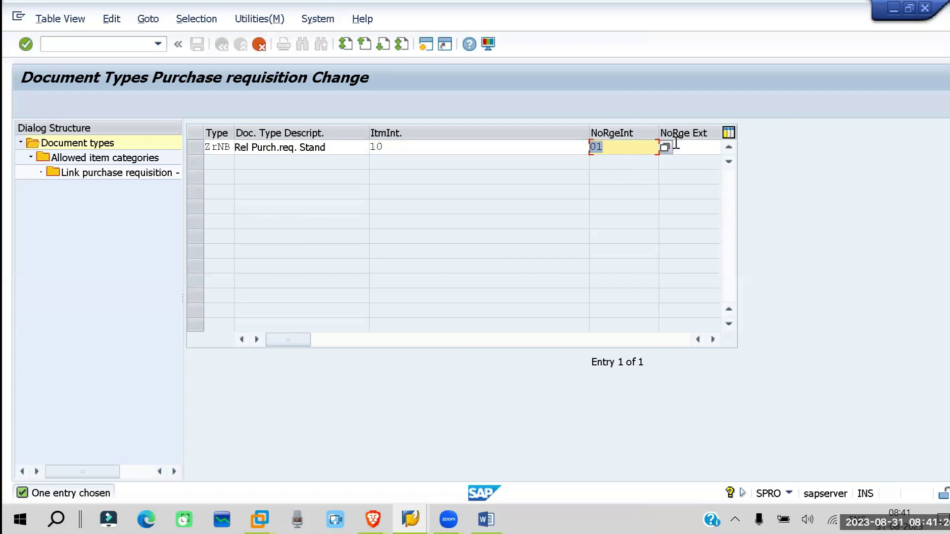
{"action": "left_click", "coordinate": [676, 143]}
{"action": "type", "text": "02"}
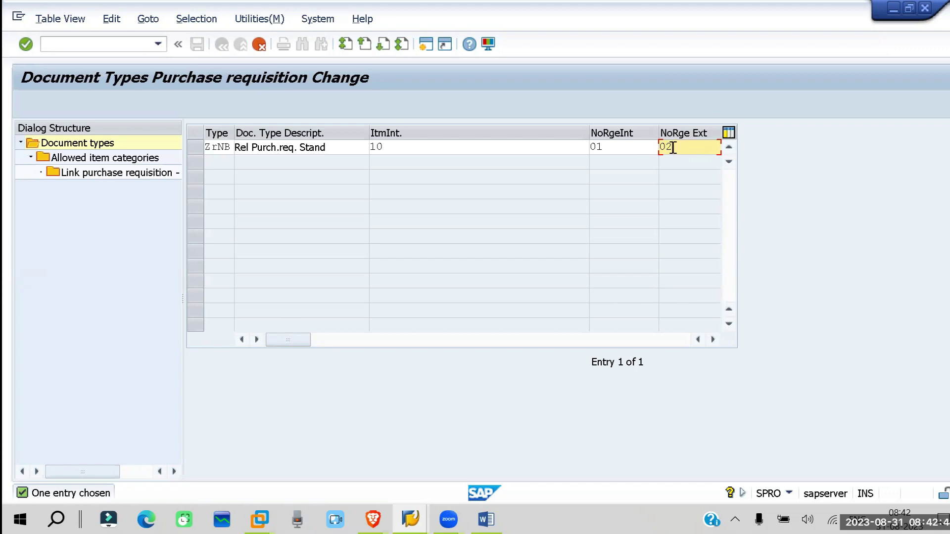
{"action": "left_click", "coordinate": [714, 340]}
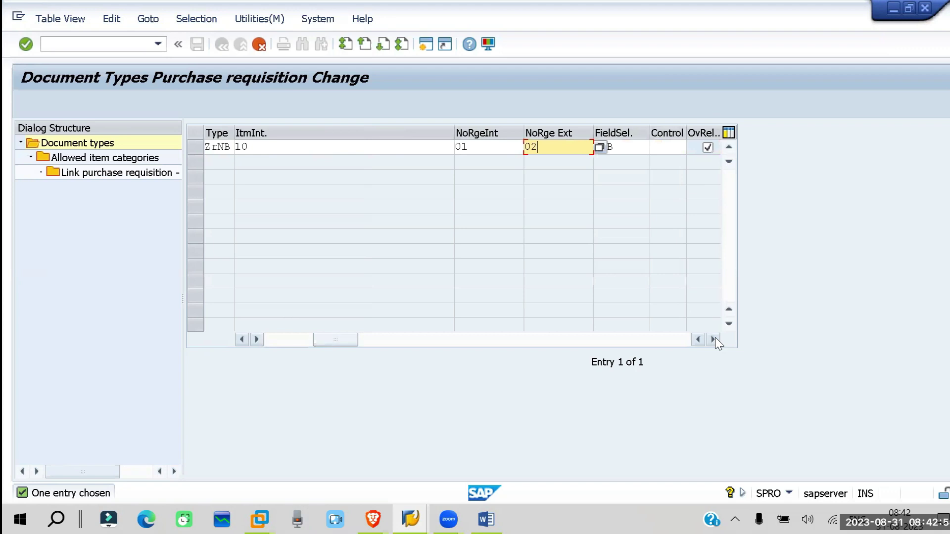
{"action": "left_click", "coordinate": [714, 340]}
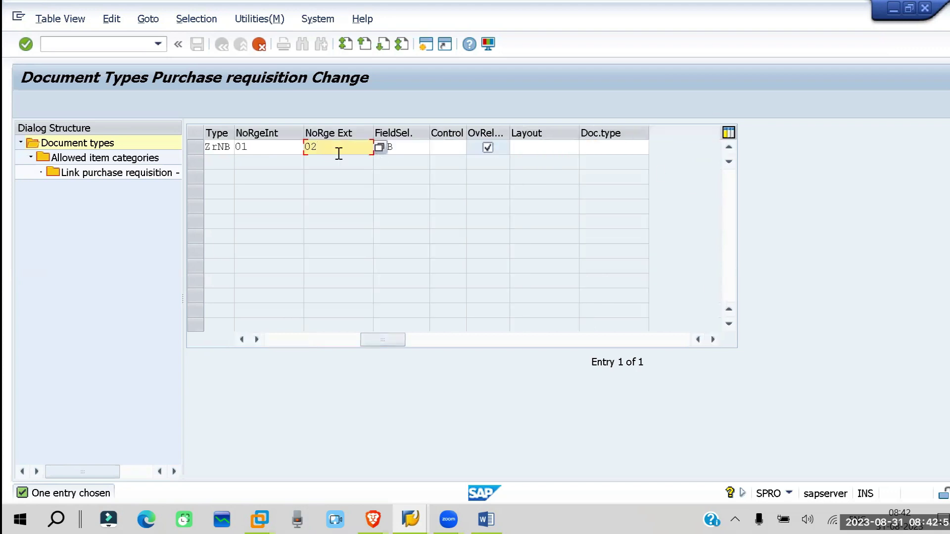
{"action": "left_click", "coordinate": [267, 147]}
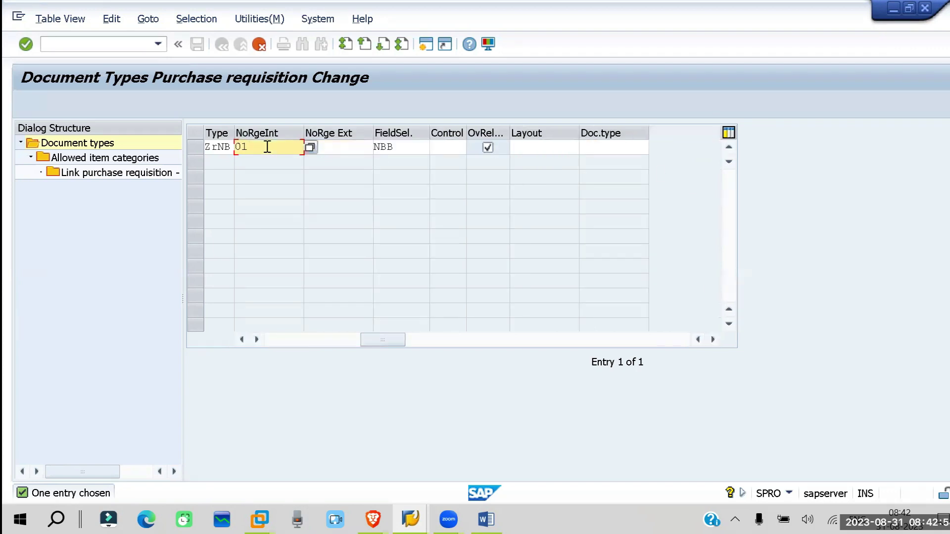
{"action": "left_click", "coordinate": [349, 143]}
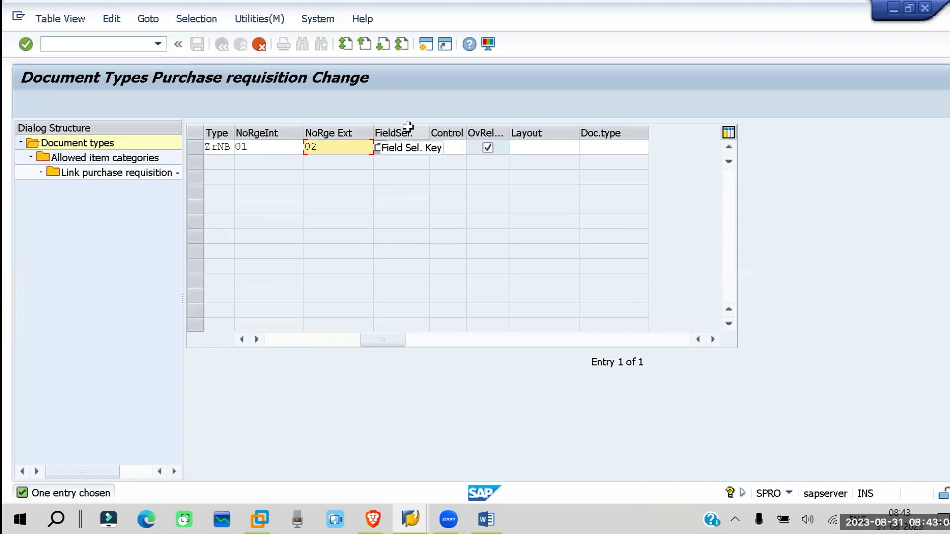
- Try the field selection keys ZNBB and ZRNB for document type ZrNB
{"action": "left_click", "coordinate": [415, 150]}
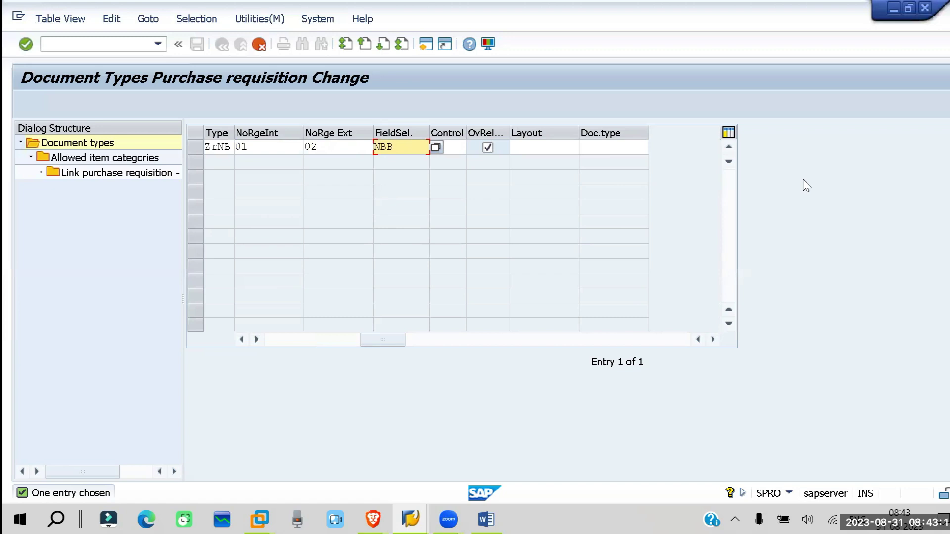
{"action": "type", "text": "z"}
{"action": "key", "text": "Return"}
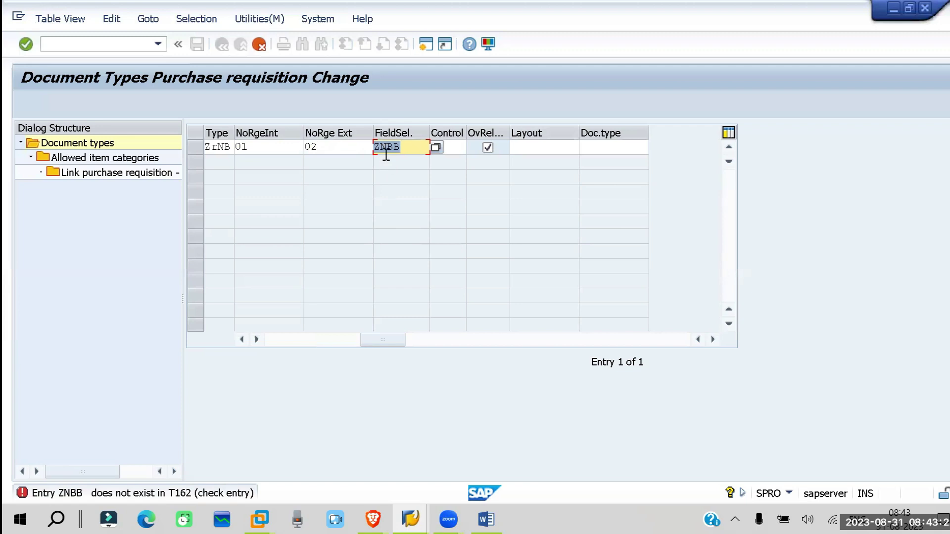
{"action": "left_click", "coordinate": [385, 147]}
{"action": "type", "text": "R"}
{"action": "key", "text": "End"}
{"action": "key", "text": "BackSpace"}
{"action": "left_click", "coordinate": [413, 115]}
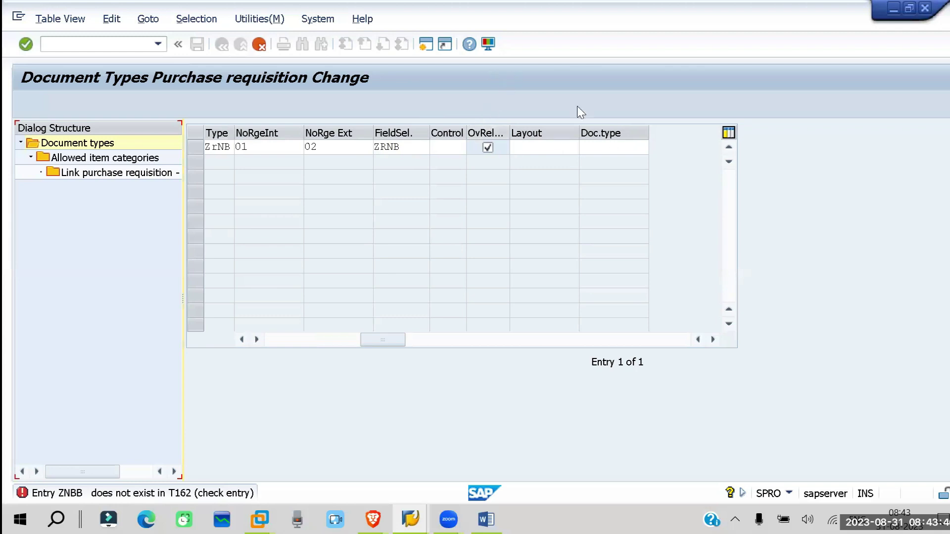
{"action": "left_click_drag", "start_coordinate": [390, 344], "coordinate": [249, 348]}
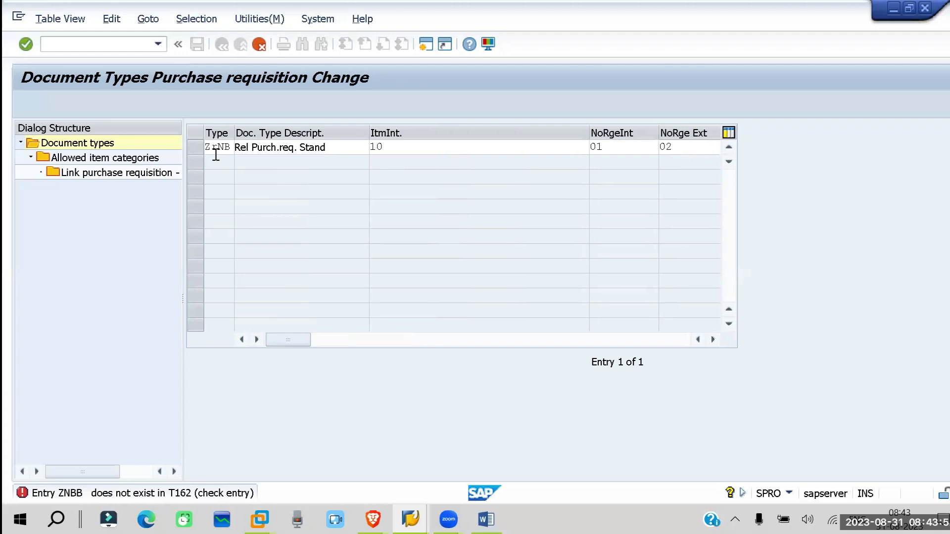
{"action": "key", "text": "Return"}
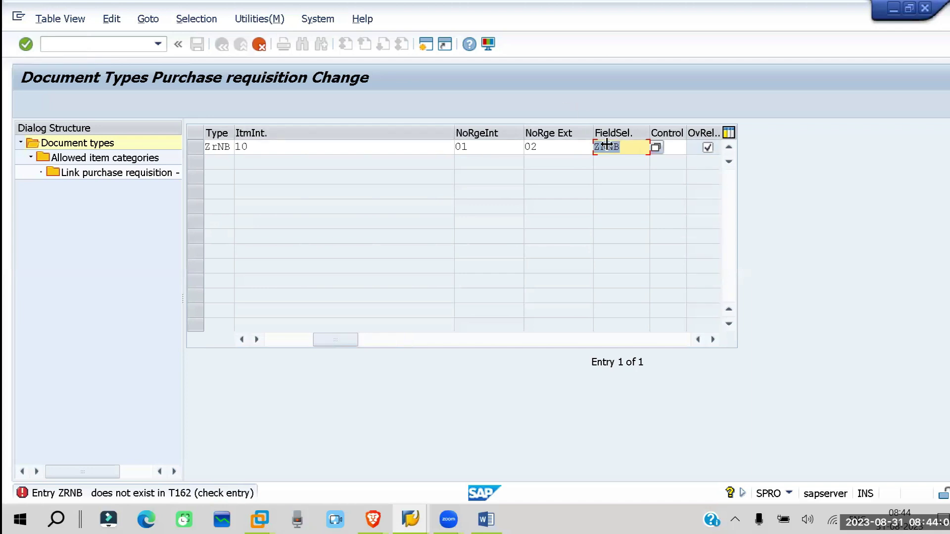
- Try the field selection keys ZRNNB and RNNB for document type ZrNB
{"action": "left_click", "coordinate": [624, 148]}
{"action": "type", "text": "n"}
{"action": "key", "text": "Return"}
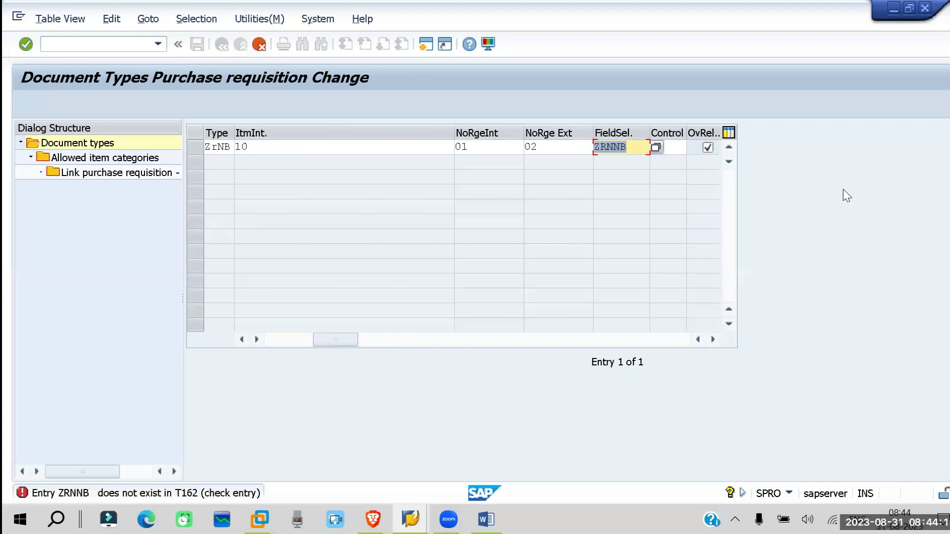
{"action": "key", "text": "Left"}
{"action": "key", "text": "Left"}
{"action": "key", "text": "Left"}
{"action": "key", "text": "BackSpace"}
{"action": "key", "text": "Return"}
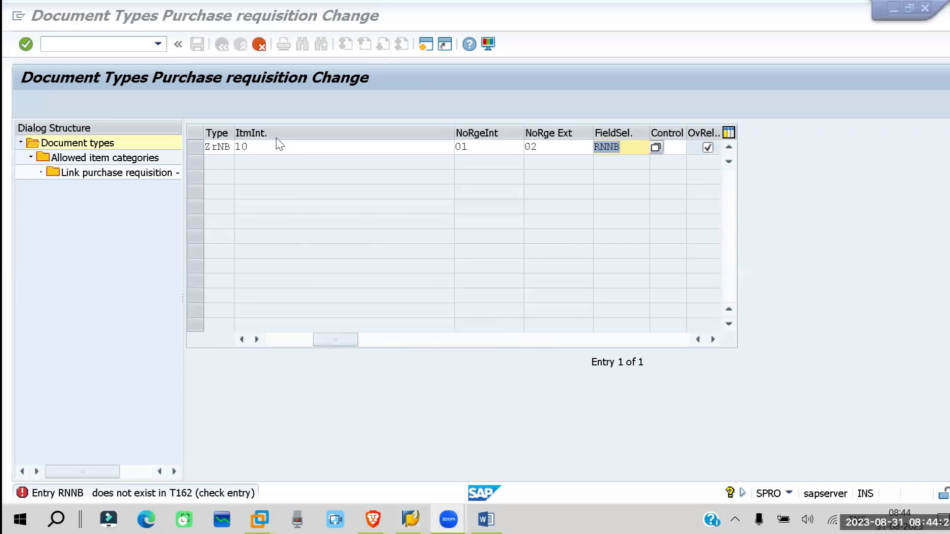
- Open transaction SPRO in a new session, leaving the document type copy open
{"action": "left_click", "coordinate": [46, 44]}
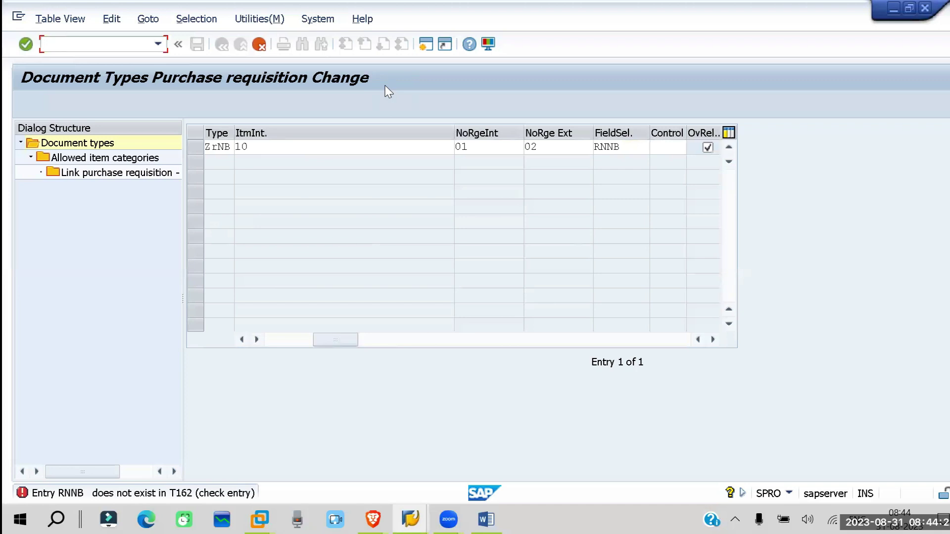
{"action": "type", "text": "?"}
{"action": "type", "text": "e"}
{"action": "key", "text": "Return"}
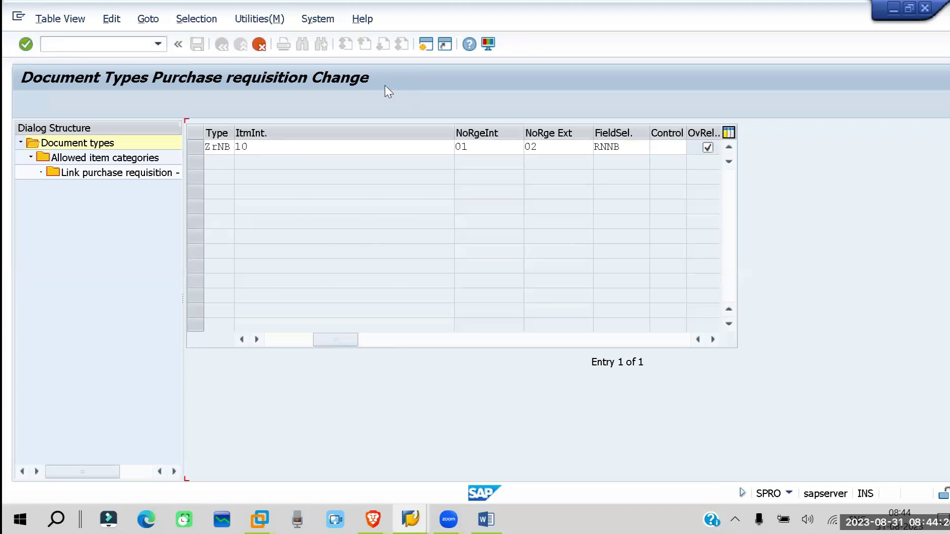
{"action": "key", "text": "ctrl+slash"}
{"action": "type", "text": "/ospro"}
{"action": "key", "text": "Return"}
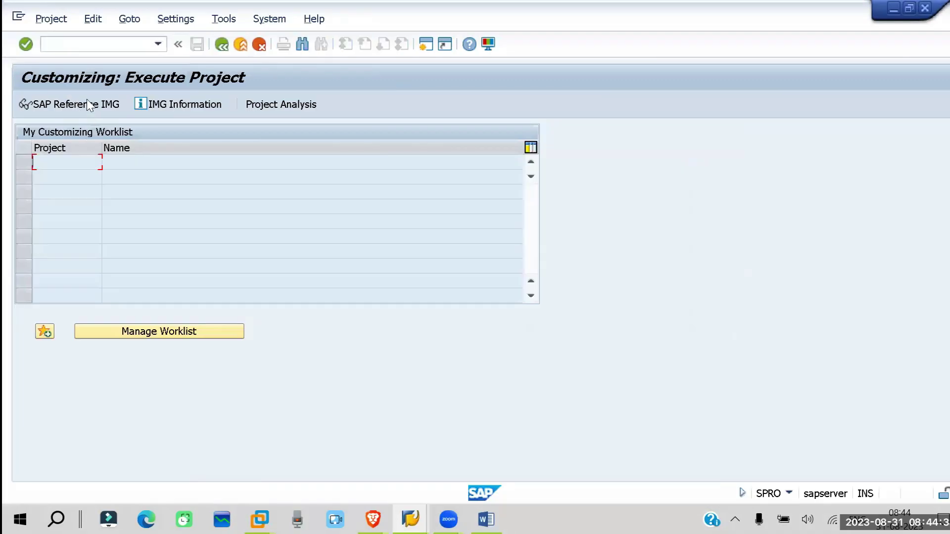
- Open Define Screen Layout at Document Level for purchase requisitions in the reference IMG and find the Purchase requisition Reliance key
{"action": "left_click", "coordinate": [87, 101]}
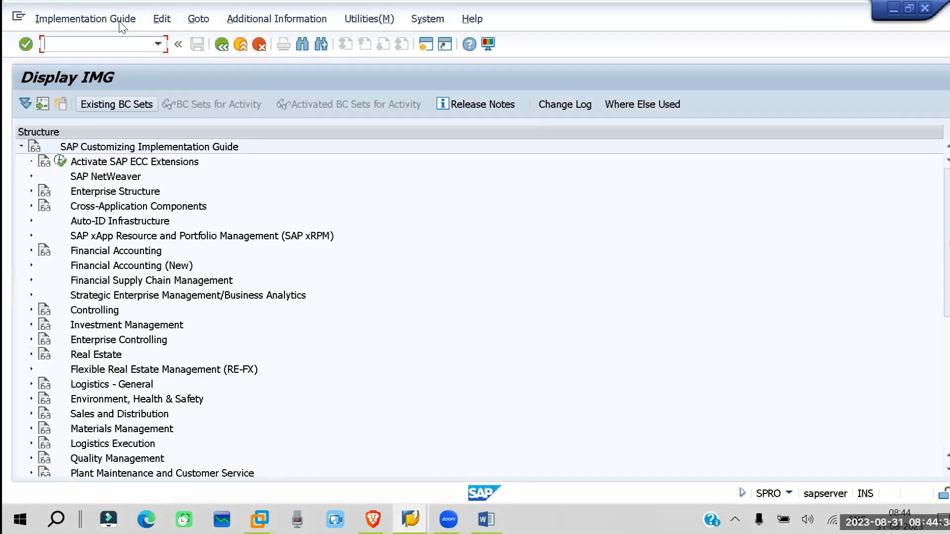
{"action": "left_click", "coordinate": [31, 429]}
{"action": "left_click", "coordinate": [42, 324]}
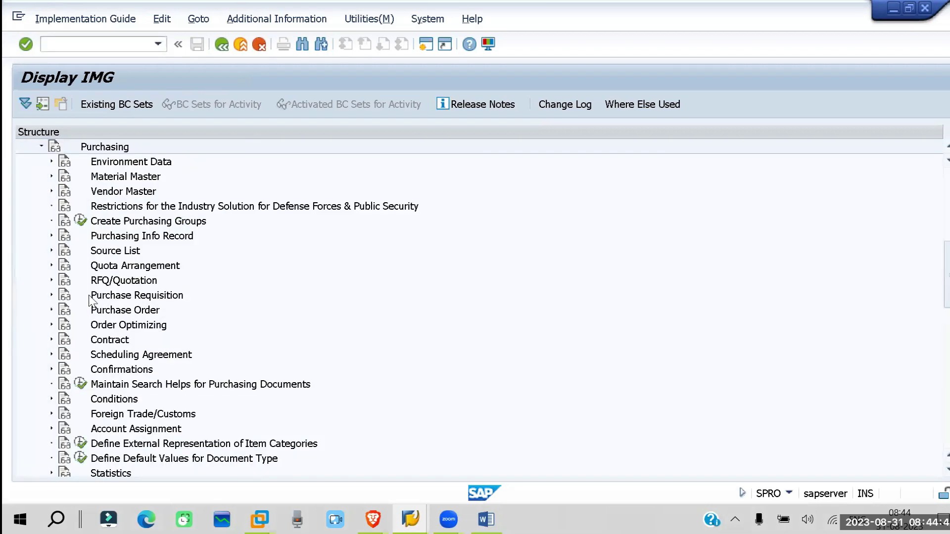
{"action": "left_click", "coordinate": [52, 296]}
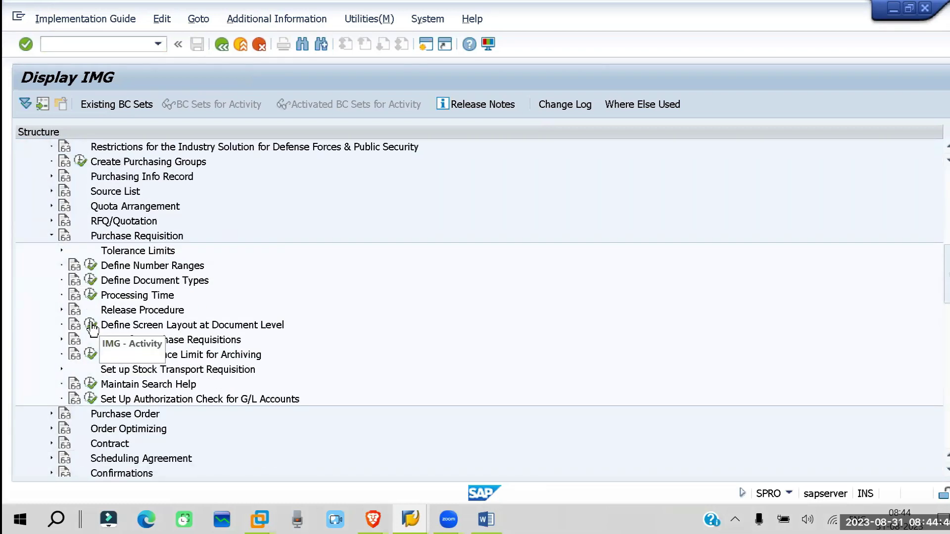
{"action": "left_click", "coordinate": [92, 327]}
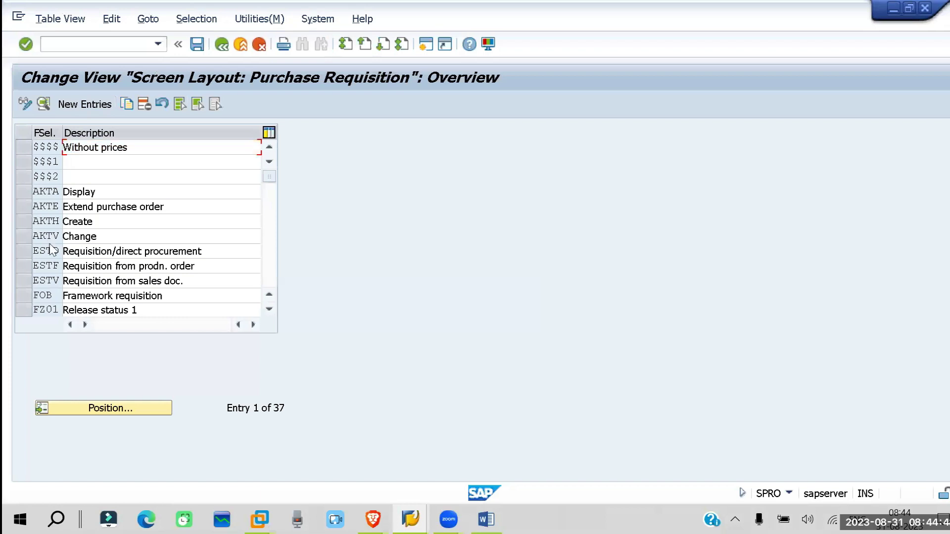
{"action": "scroll", "coordinate": [52, 249], "scroll_direction": "down", "scroll_amount": 12}
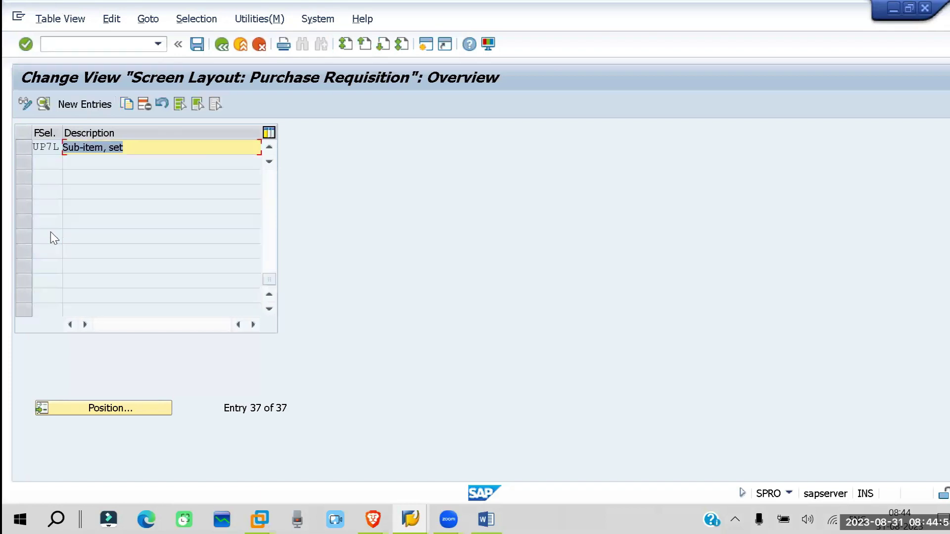
{"action": "scroll", "coordinate": [51, 231], "scroll_direction": "up", "scroll_amount": 5}
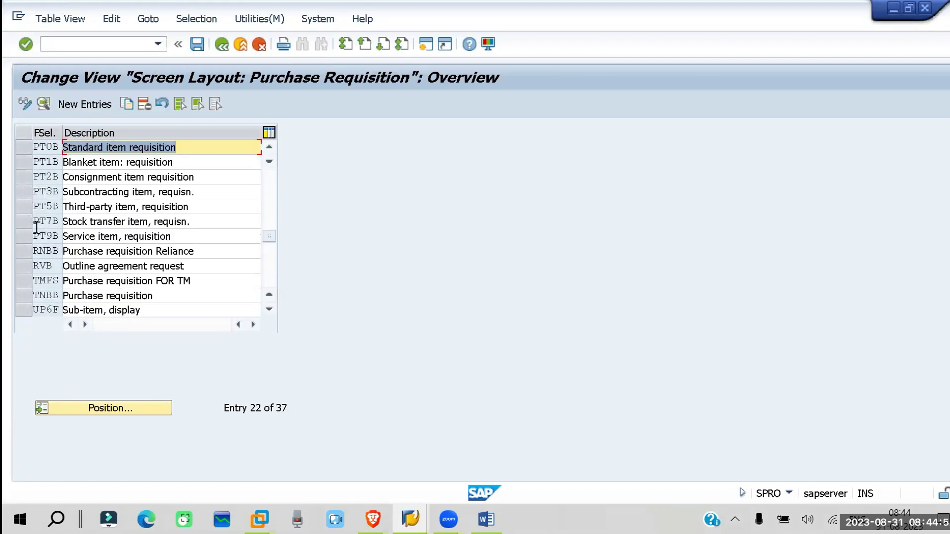
{"action": "left_click", "coordinate": [34, 252]}
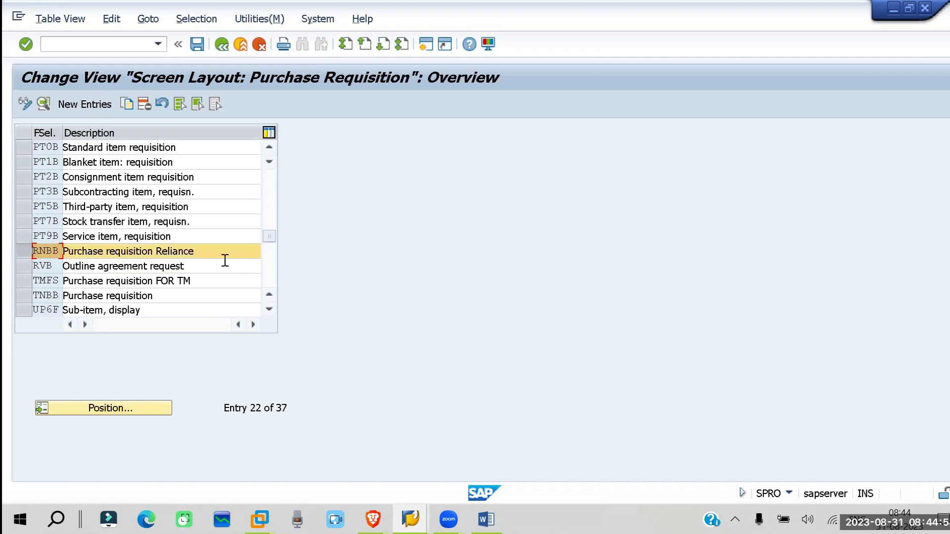
- Return to the document type session, set the field selection key to RNBB and copy the entry with all its dependent entries
{"action": "left_click", "coordinate": [411, 519]}
{"action": "left_click", "coordinate": [420, 467]}
{"action": "key", "text": "Return"}
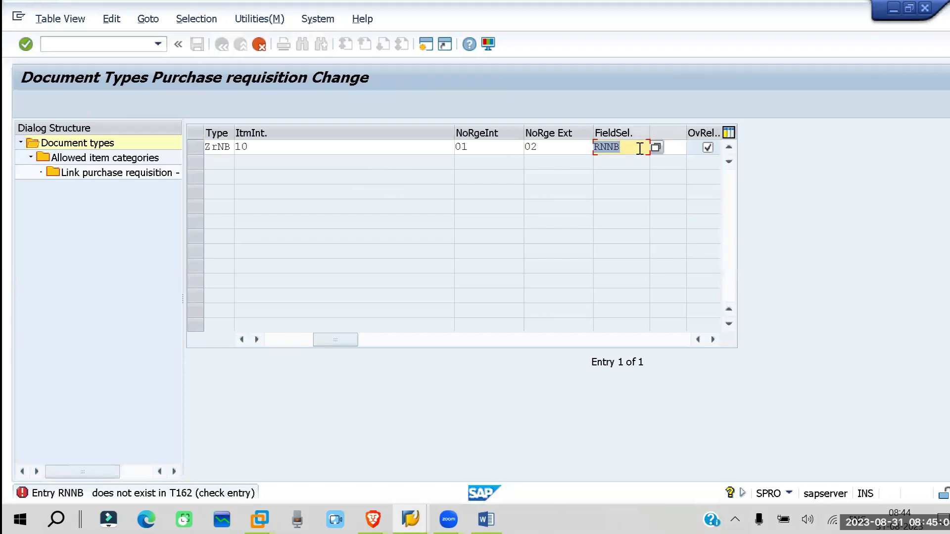
{"action": "left_click", "coordinate": [613, 147]}
{"action": "key", "text": "BackSpace"}
{"action": "type", "text": "b"}
{"action": "key", "text": "Return"}
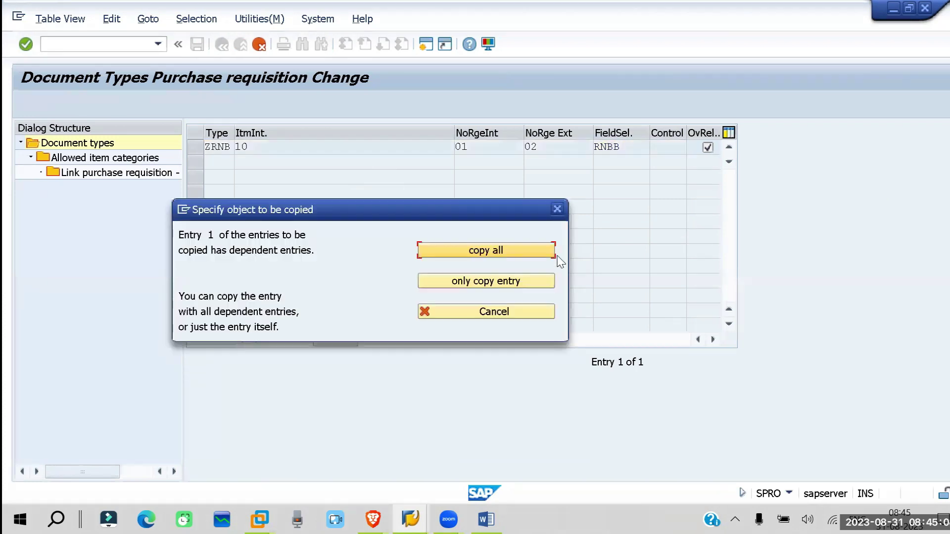
{"action": "left_click", "coordinate": [485, 252]}
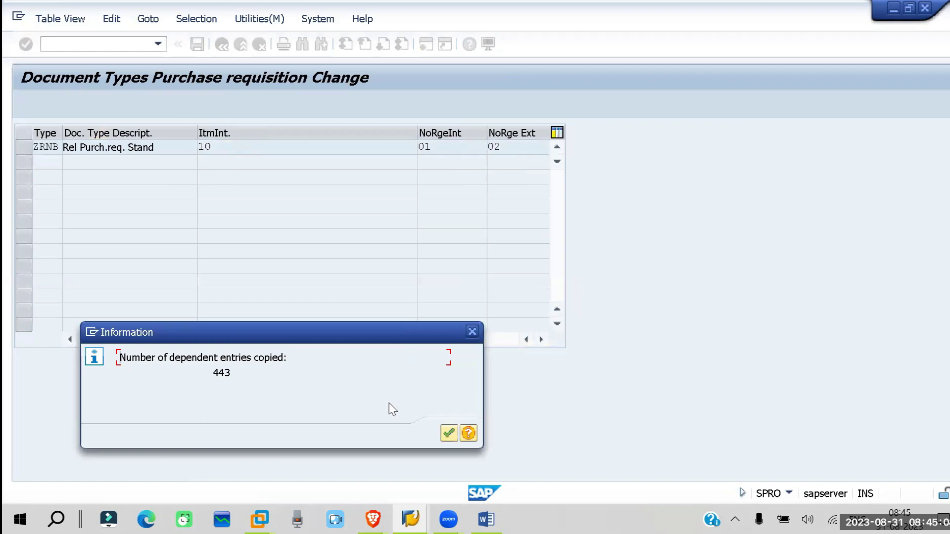
{"action": "key", "text": "Return"}
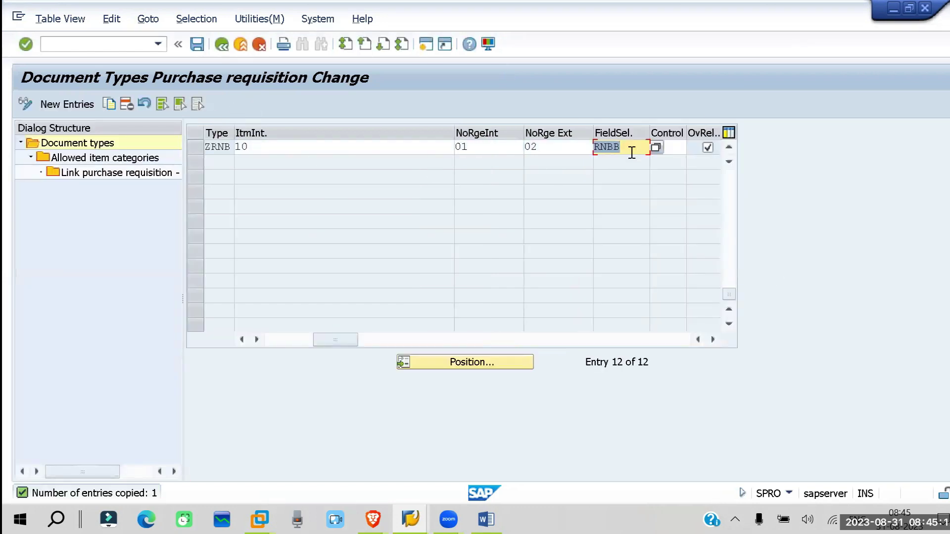
- Review the description, item interval, number ranges and field selection key of the copied document type ZRNB
{"action": "left_click_drag", "start_coordinate": [316, 338], "coordinate": [251, 342]}
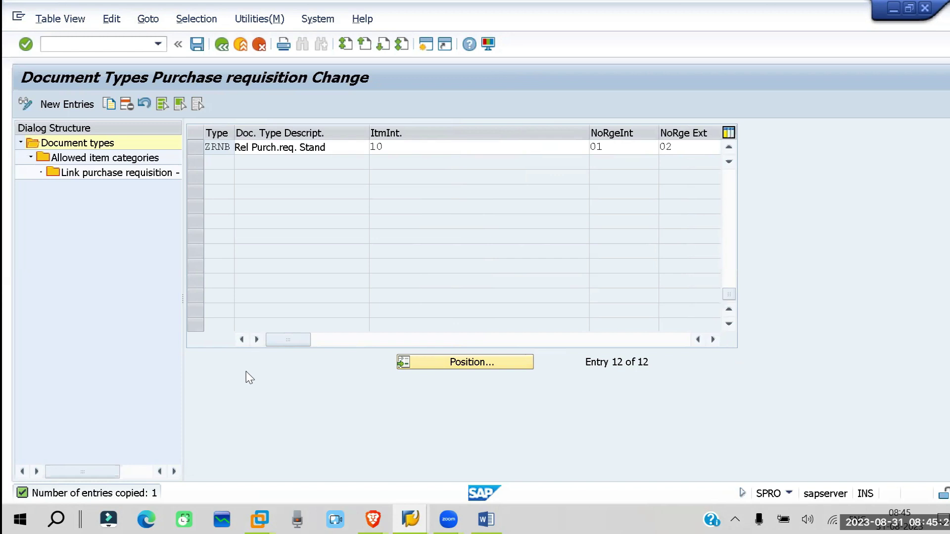
{"action": "left_click", "coordinate": [714, 341]}
{"action": "left_click", "coordinate": [714, 341]}
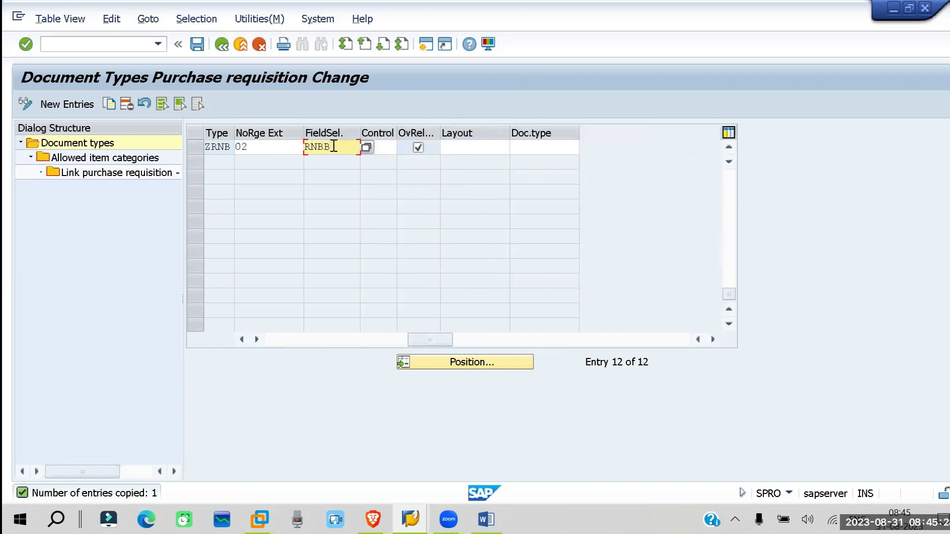
{"action": "left_click_drag", "start_coordinate": [425, 340], "coordinate": [296, 342]}
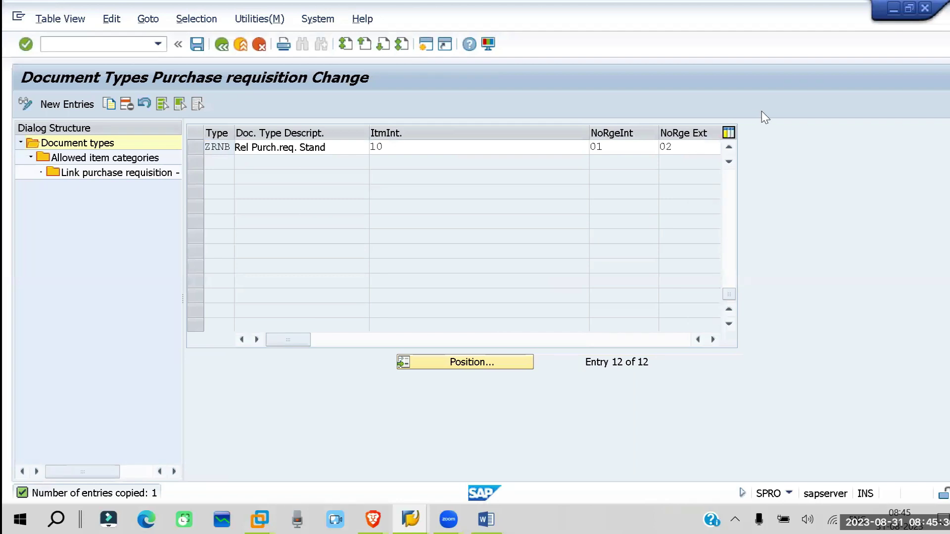
- Open the allowed item categories of document type ZRNB and check its blank new entries form before returning to the list
{"action": "left_click", "coordinate": [193, 149]}
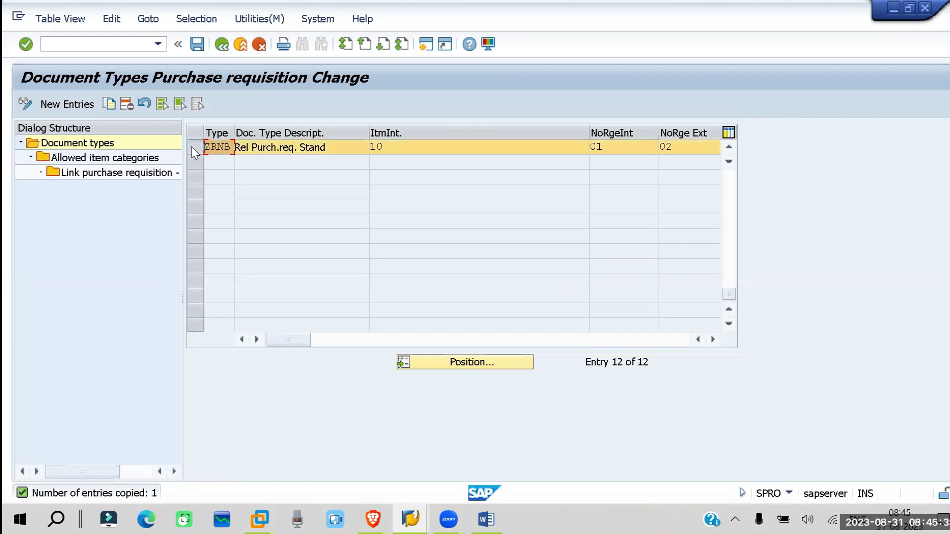
{"action": "double_click", "coordinate": [54, 158]}
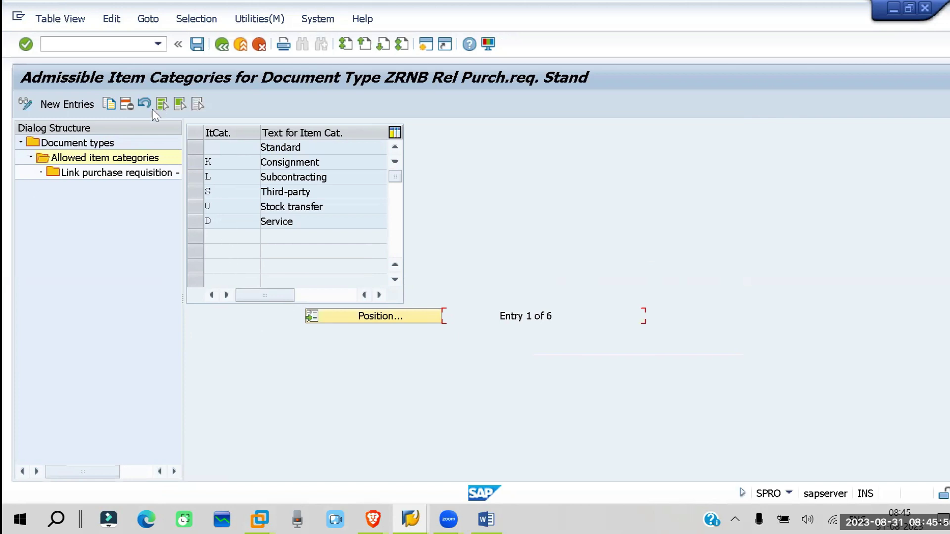
{"action": "left_click", "coordinate": [55, 105]}
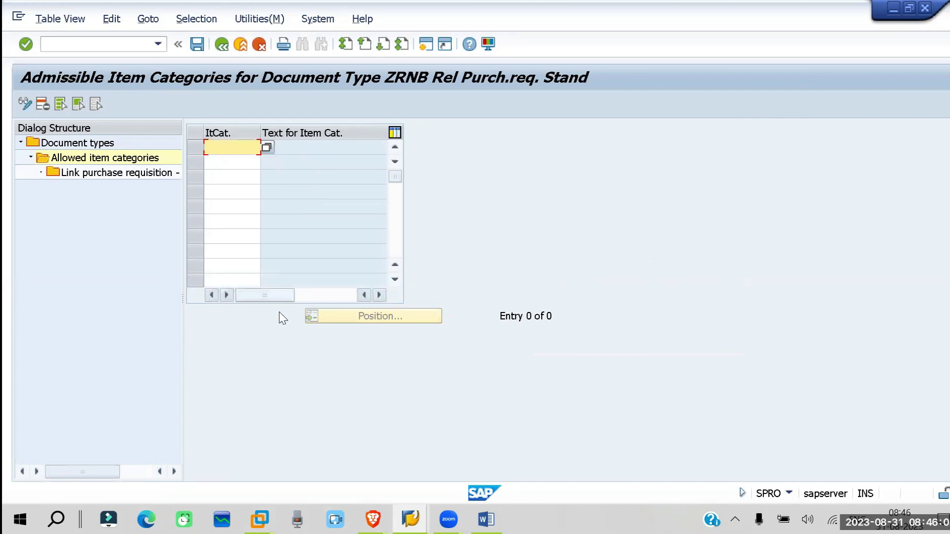
{"action": "left_click", "coordinate": [222, 44]}
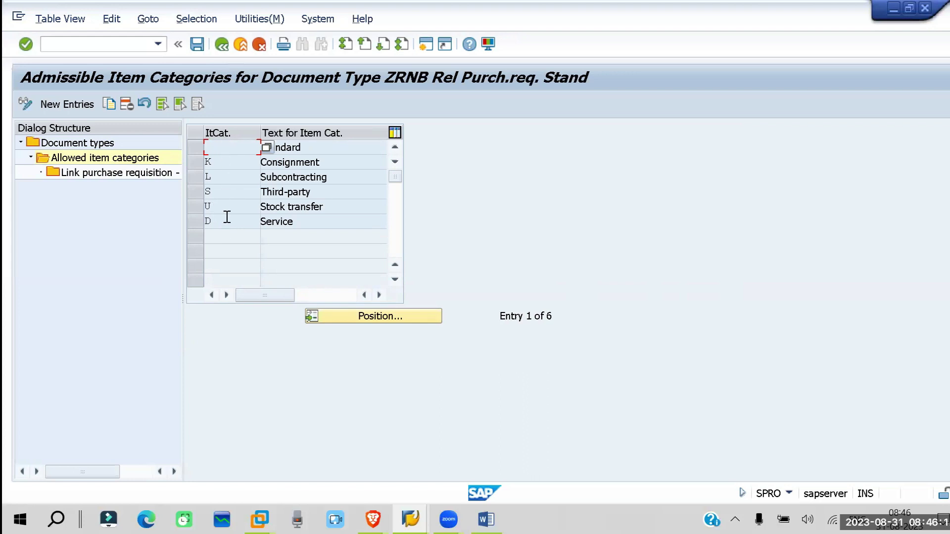
- Delete the Service item category (D) from document type ZRNB together with its dependent entries
{"action": "left_click", "coordinate": [194, 222]}
{"action": "left_click", "coordinate": [127, 104]}
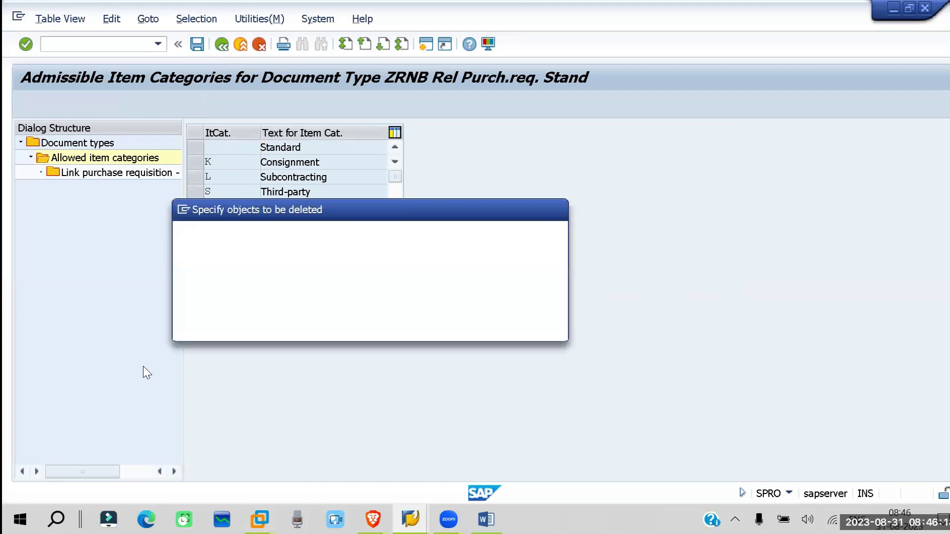
{"action": "left_click", "coordinate": [495, 254]}
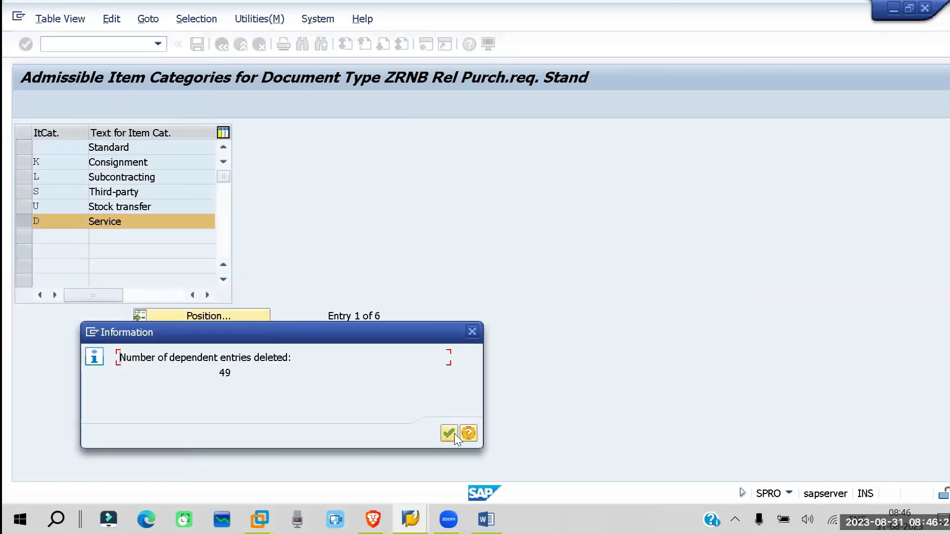
{"action": "left_click", "coordinate": [448, 434]}
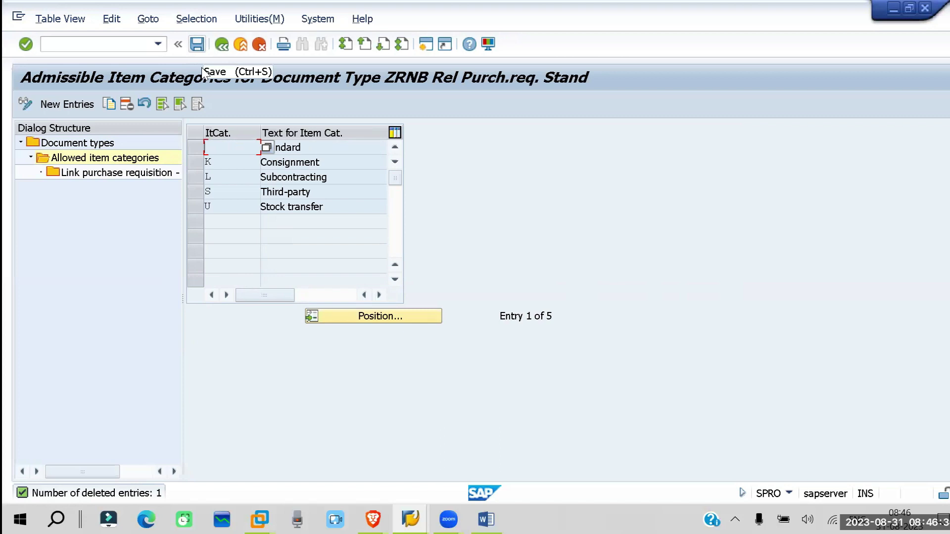
- Open the purchase requisition document type linkage for the Standard item category of ZRNB
{"action": "left_click", "coordinate": [197, 147]}
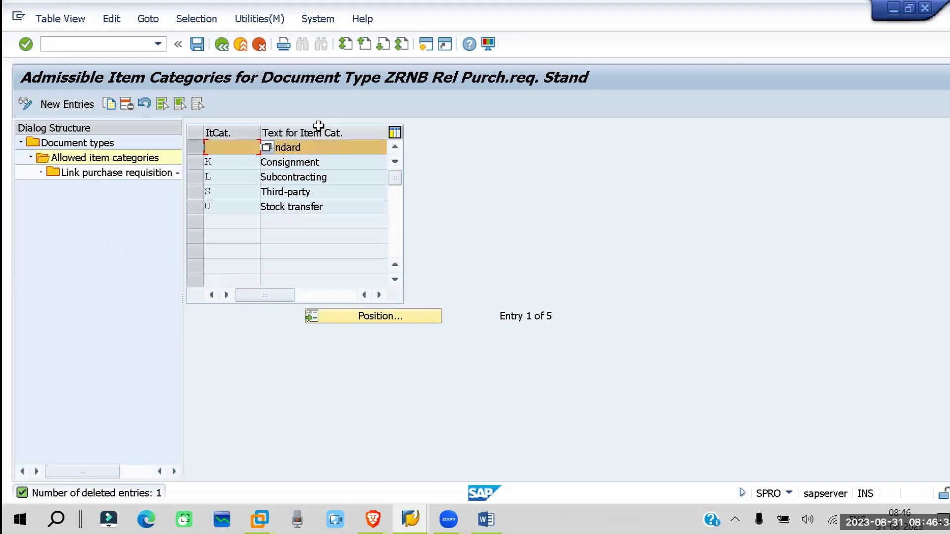
{"action": "double_click", "coordinate": [104, 176]}
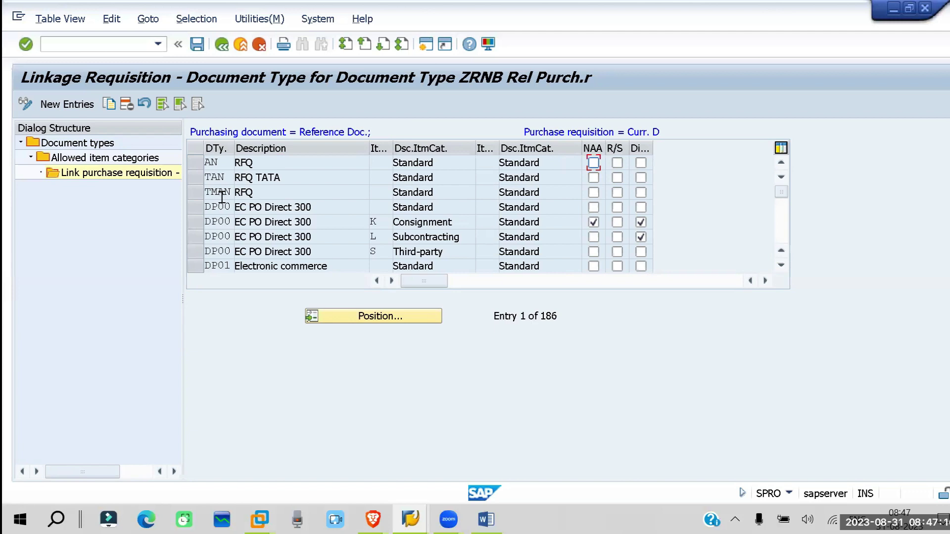
{"action": "left_click", "coordinate": [259, 162]}
{"action": "left_click", "coordinate": [316, 210]}
- Switch to the Word notes and add the line "PR-RFQ-PO" on the blank last page
{"action": "left_click", "coordinate": [486, 519]}
{"action": "scroll", "coordinate": [342, 376], "scroll_direction": "down", "scroll_amount": 3}
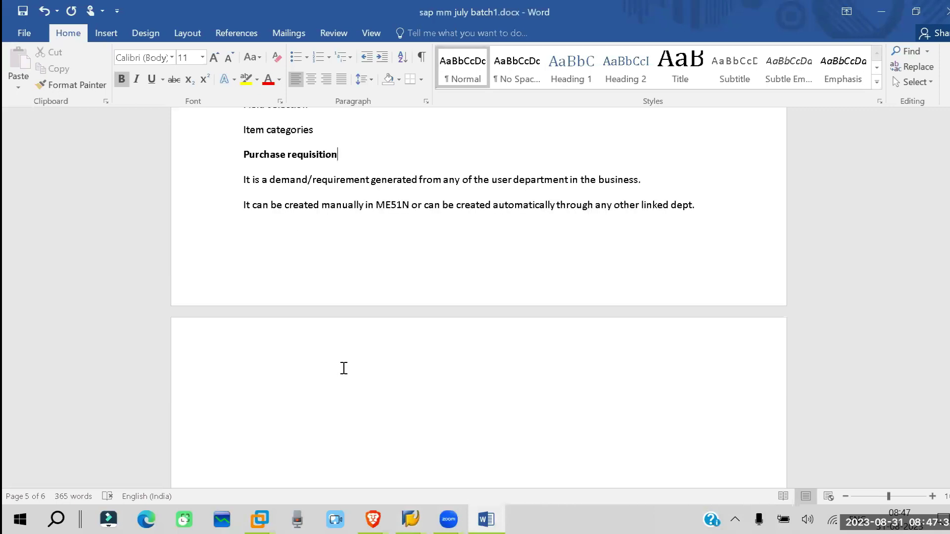
{"action": "left_click", "coordinate": [268, 306]}
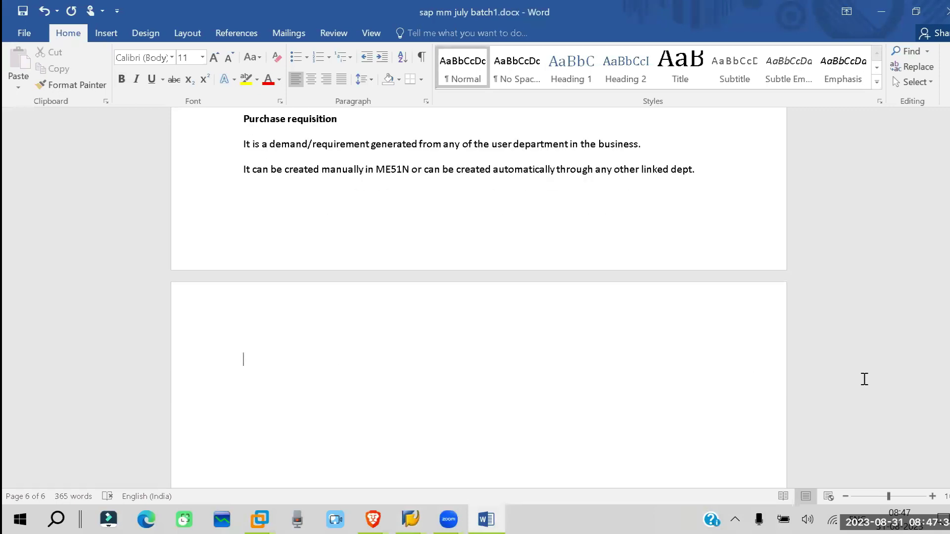
{"action": "type", "text": "PR-RFQ-PO"}
{"action": "double_click", "coordinate": [248, 362]}
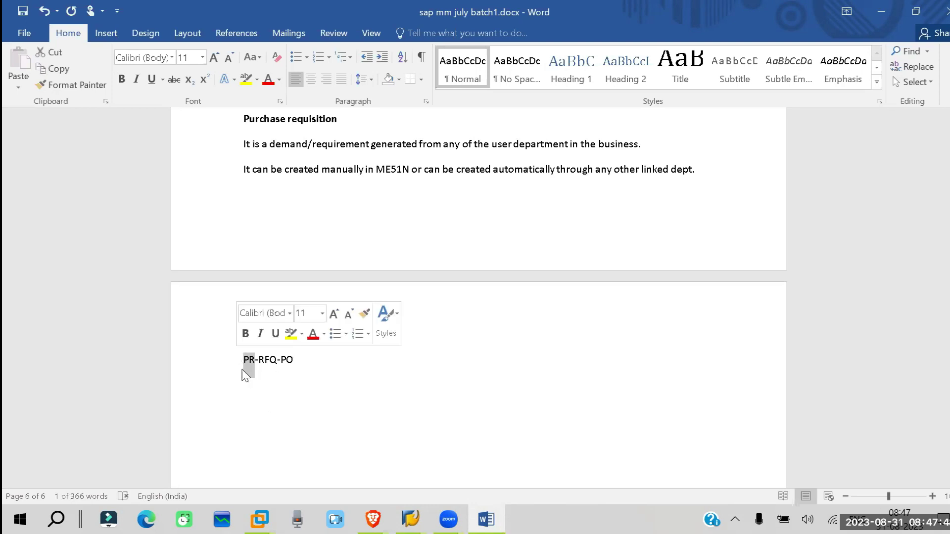
{"action": "mouse_move", "coordinate": [277, 360]}
{"action": "left_mouse_down"}
{"action": "mouse_move", "coordinate": [266, 360]}
{"action": "mouse_move", "coordinate": [281, 360]}
{"action": "left_mouse_up"}
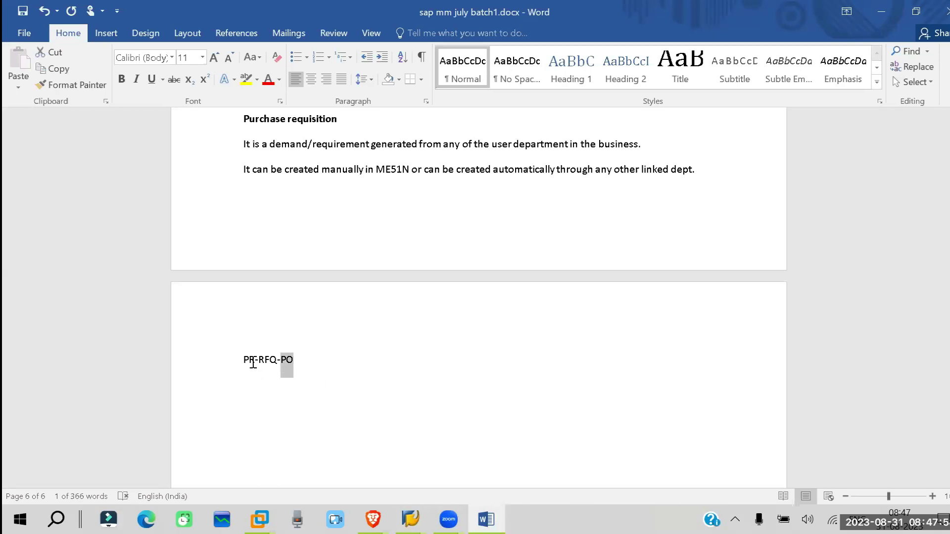
{"action": "left_click_drag", "start_coordinate": [254, 360], "coordinate": [243, 360]}
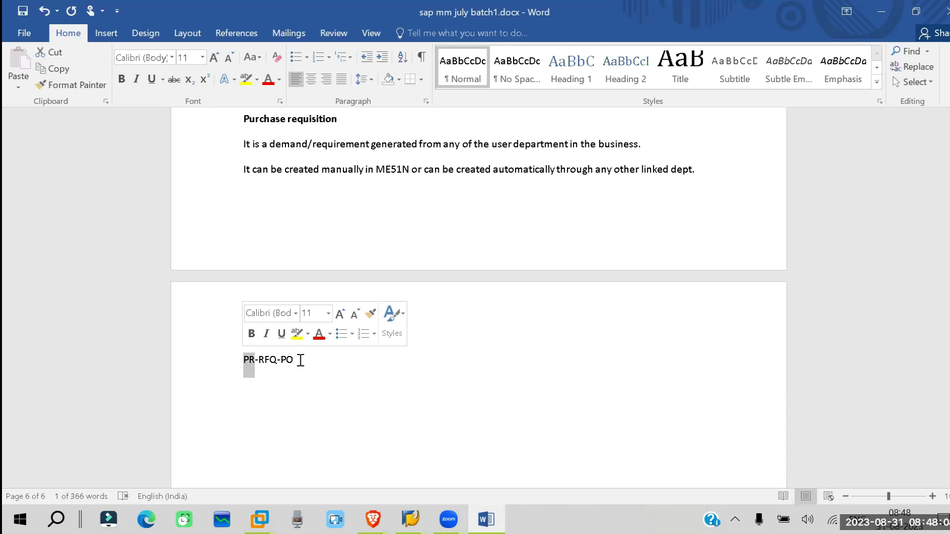
- Return to the ZRNB linkage session in SAP and review the linked document types and their item categories
{"action": "left_click", "coordinate": [418, 514]}
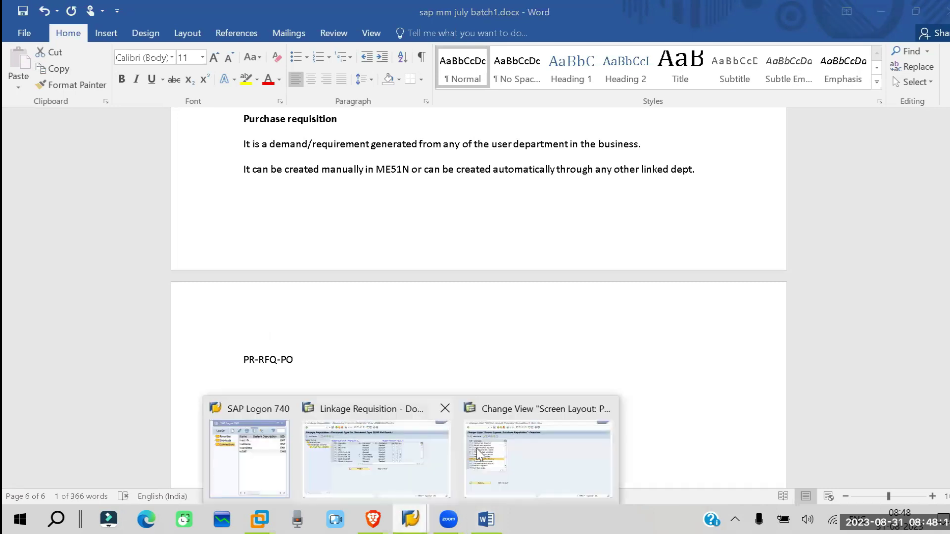
{"action": "left_click", "coordinate": [370, 461]}
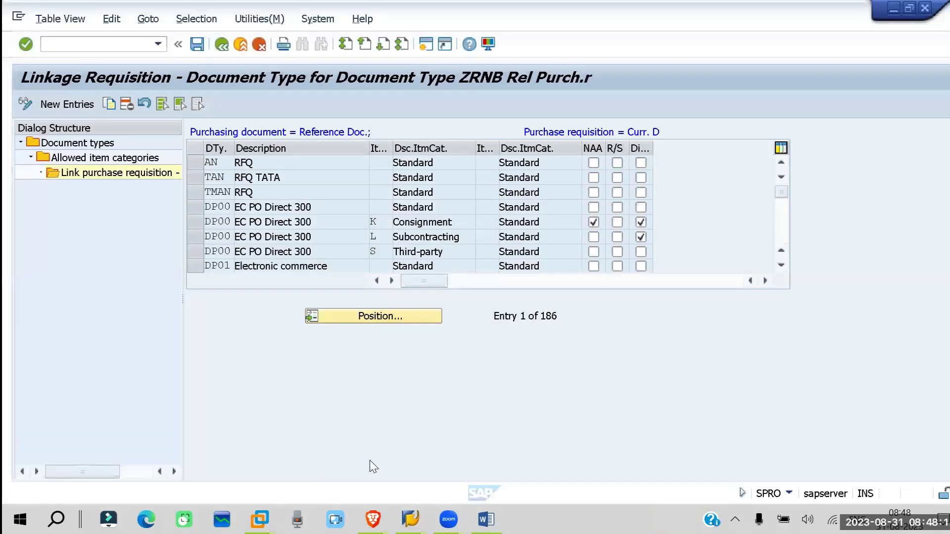
{"action": "left_click", "coordinate": [322, 205]}
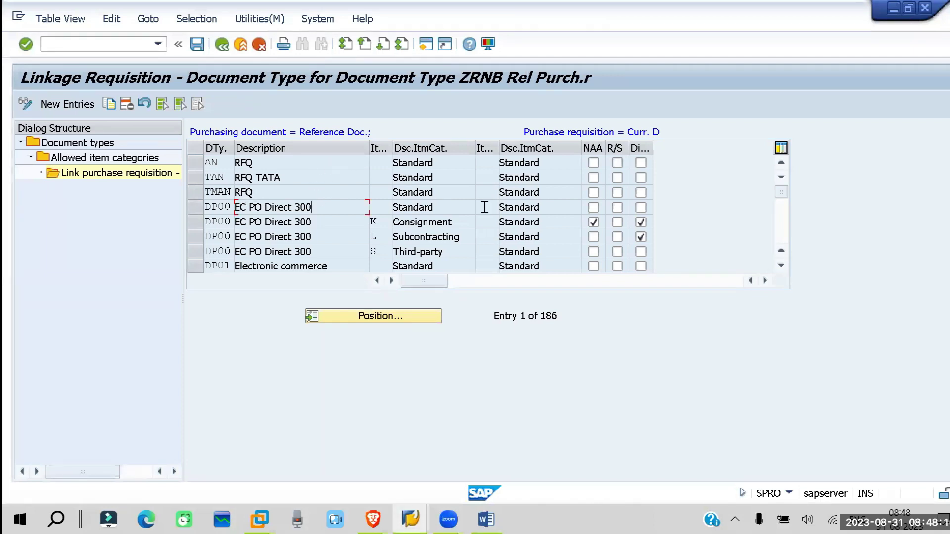
{"action": "scroll", "coordinate": [485, 207], "scroll_direction": "down", "scroll_amount": 6}
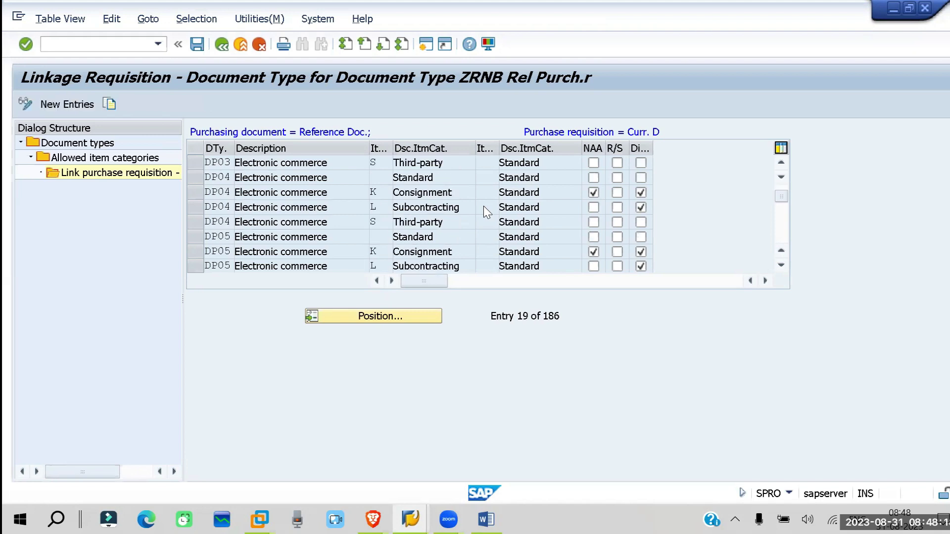
{"action": "scroll", "coordinate": [483, 206], "scroll_direction": "down", "scroll_amount": 4}
{"action": "scroll", "coordinate": [483, 206], "scroll_direction": "up", "scroll_amount": 5}
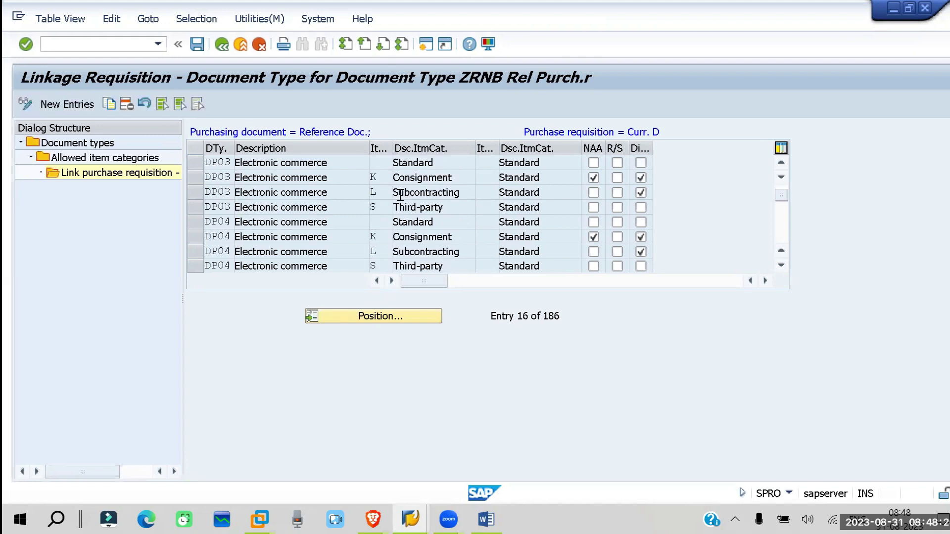
{"action": "scroll", "coordinate": [400, 195], "scroll_direction": "up", "scroll_amount": 1}
{"action": "left_click", "coordinate": [380, 204]}
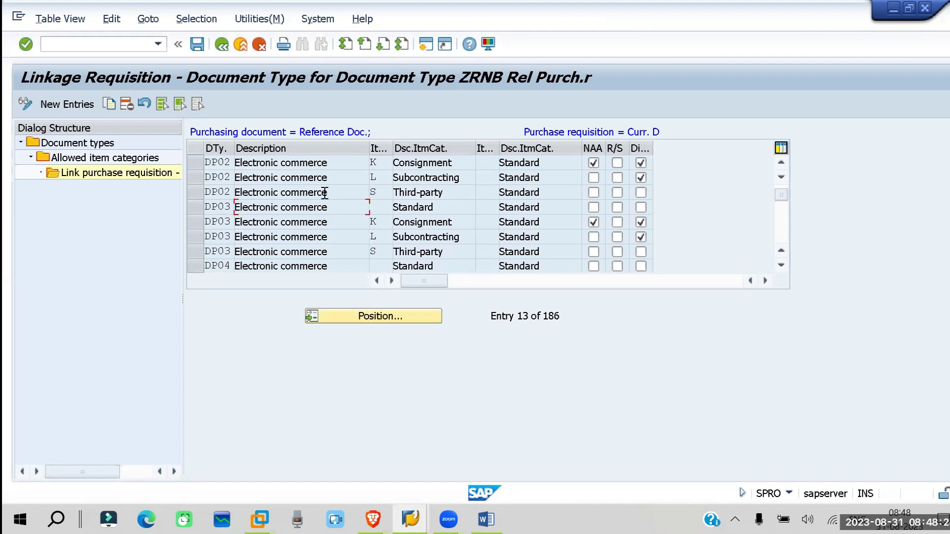
{"action": "scroll", "coordinate": [224, 220], "scroll_direction": "up", "scroll_amount": 4}
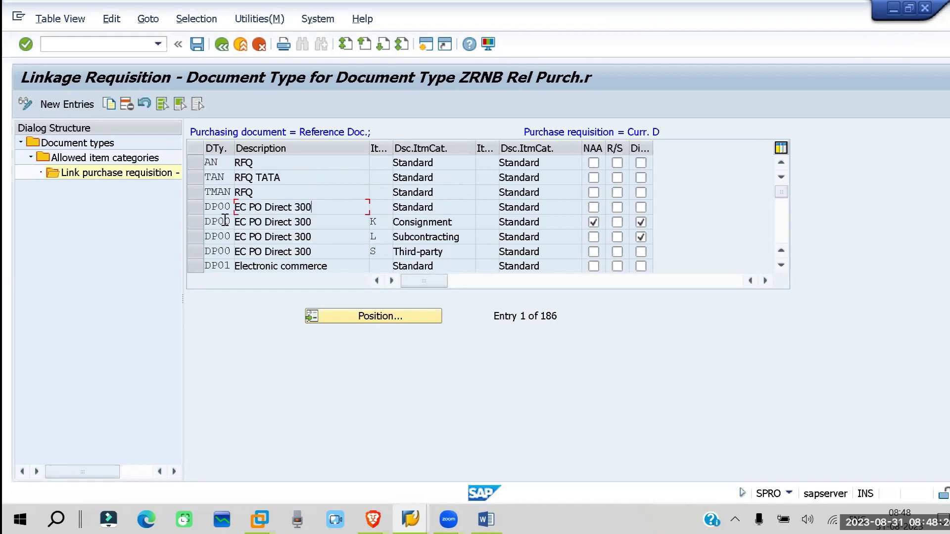
- Delete a batch of linkage entries covering DP00 through DP03 Consignment, leaving out DP01 Consignment and the RFQ types
{"action": "left_click", "coordinate": [195, 201]}
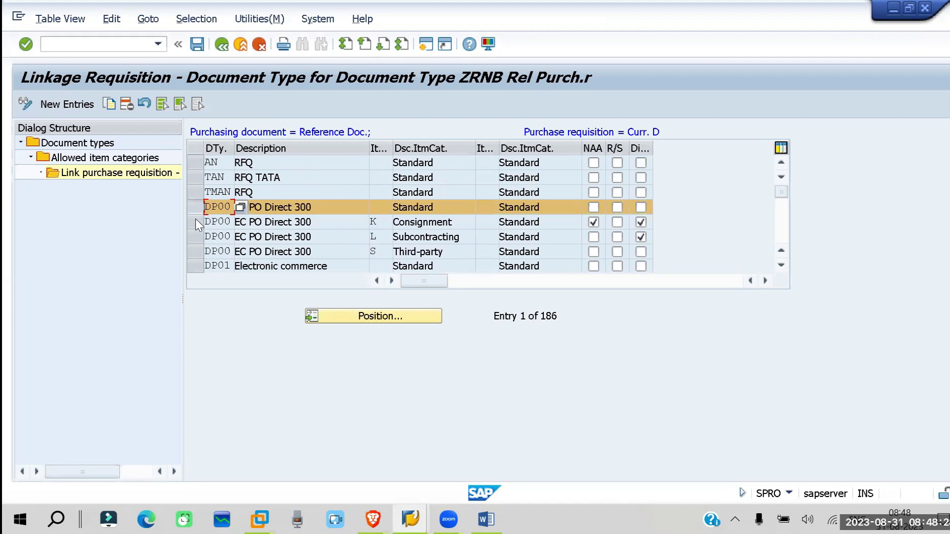
{"action": "left_click", "coordinate": [195, 220]}
{"action": "left_click", "coordinate": [194, 237]}
{"action": "left_click", "coordinate": [195, 252]}
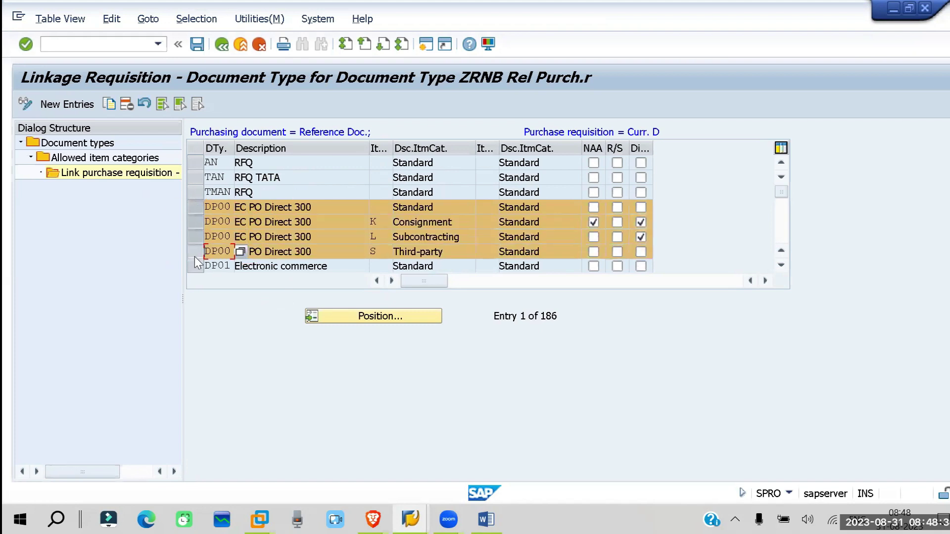
{"action": "left_click", "coordinate": [194, 265]}
{"action": "scroll", "coordinate": [290, 222], "scroll_direction": "down", "scroll_amount": 3}
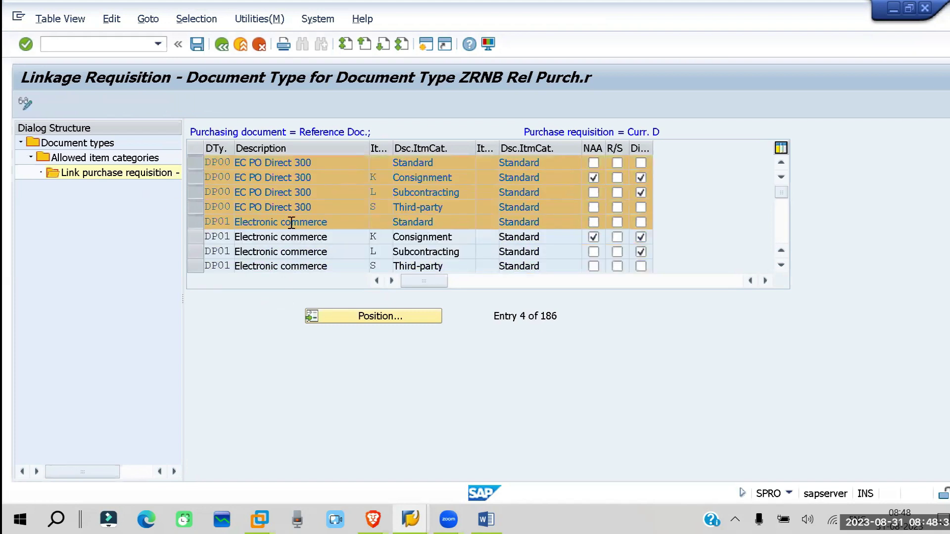
{"action": "left_click", "coordinate": [200, 162]}
{"action": "left_click", "coordinate": [199, 177]}
{"action": "left_click", "coordinate": [196, 192]}
{"action": "left_click", "coordinate": [194, 207]}
{"action": "left_click", "coordinate": [195, 223]}
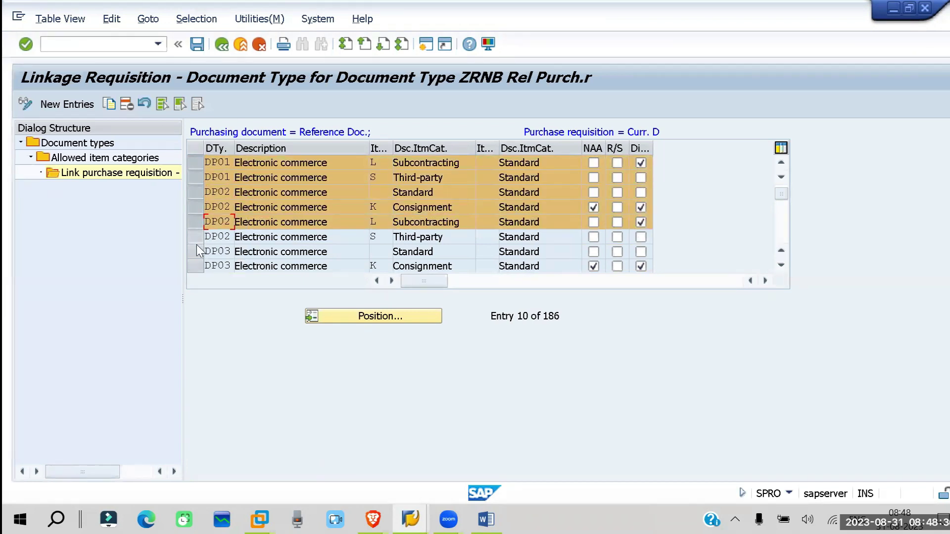
{"action": "left_click", "coordinate": [197, 237]}
{"action": "left_click", "coordinate": [197, 252]}
{"action": "left_click", "coordinate": [195, 266]}
{"action": "left_click", "coordinate": [127, 104]}
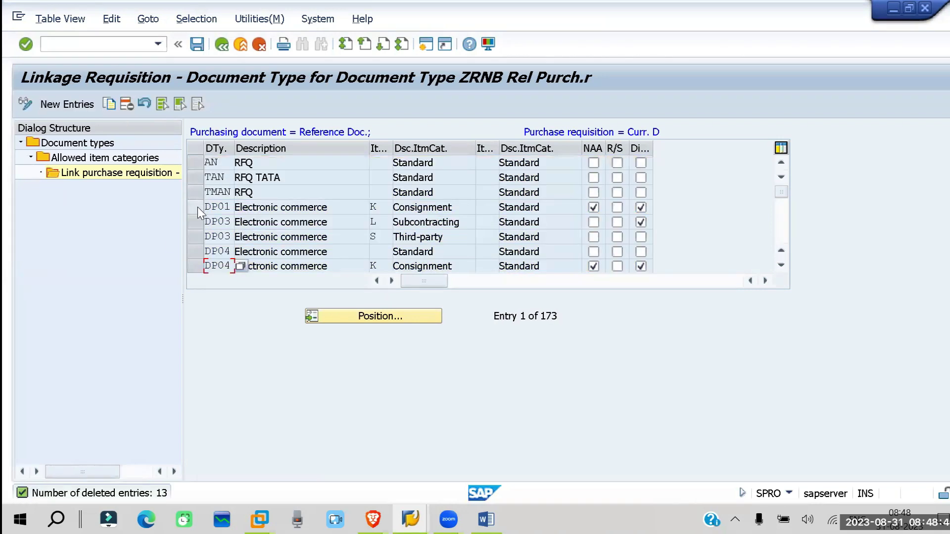
- Delete the linkage entries for DP01 Consignment, DP03 Subcontracting and Third-party, and DP04 Standard and Consignment
{"action": "left_click", "coordinate": [197, 207]}
{"action": "left_click", "coordinate": [197, 222]}
{"action": "left_click", "coordinate": [197, 236]}
{"action": "left_click", "coordinate": [198, 251]}
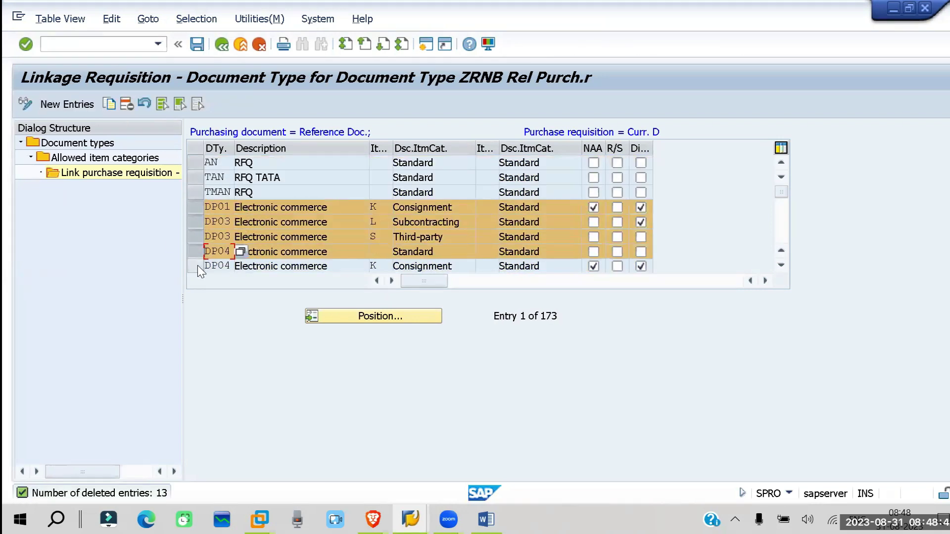
{"action": "left_click", "coordinate": [198, 266]}
{"action": "left_click", "coordinate": [125, 105]}
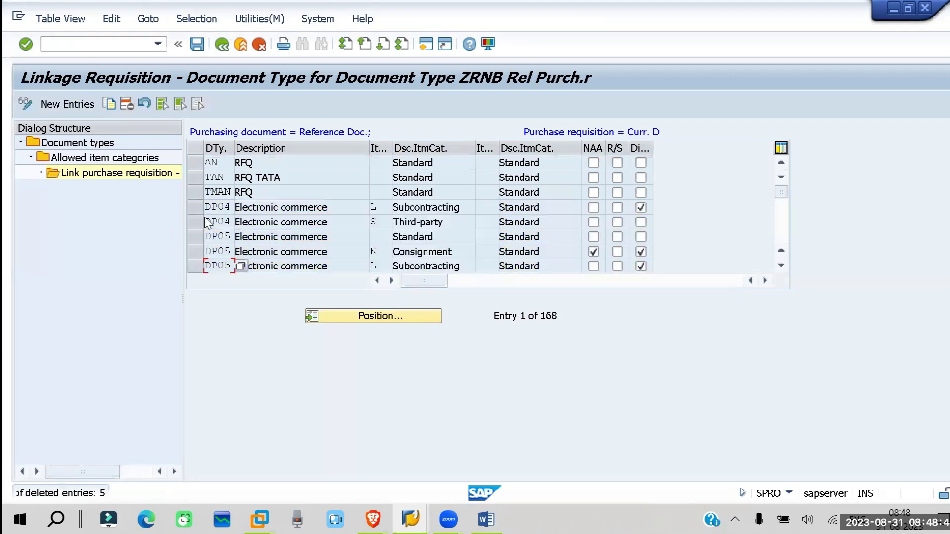
- Delete the linkage entries for DP04 Subcontracting and Third-party, and DP05 Standard, Consignment and Subcontracting
{"action": "left_click", "coordinate": [197, 207]}
{"action": "left_click", "coordinate": [195, 224]}
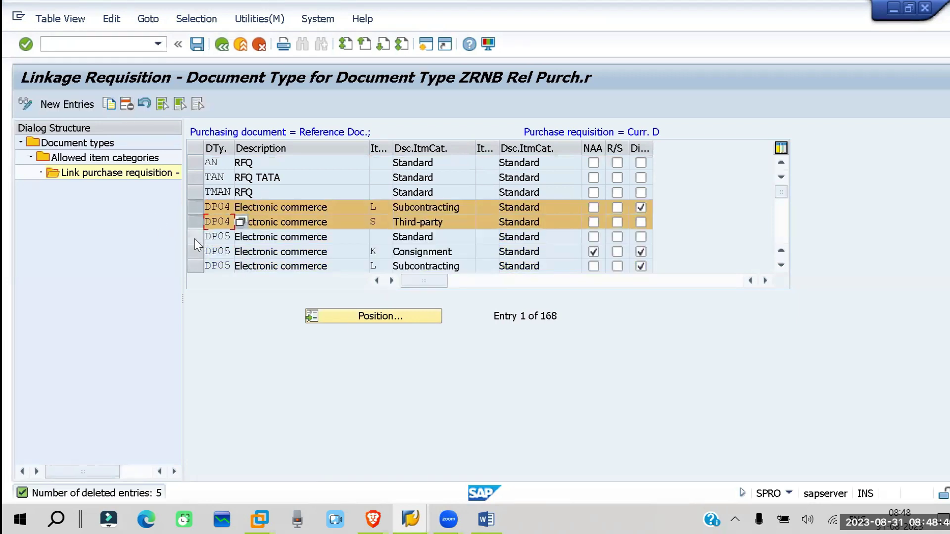
{"action": "left_click", "coordinate": [195, 238]}
{"action": "left_click", "coordinate": [197, 252]}
{"action": "left_click", "coordinate": [197, 266]}
{"action": "left_click", "coordinate": [126, 104]}
- Delete all remaining linkage entries of the Standard item category at once, including the RFQ types, and save
{"action": "left_click", "coordinate": [194, 207]}
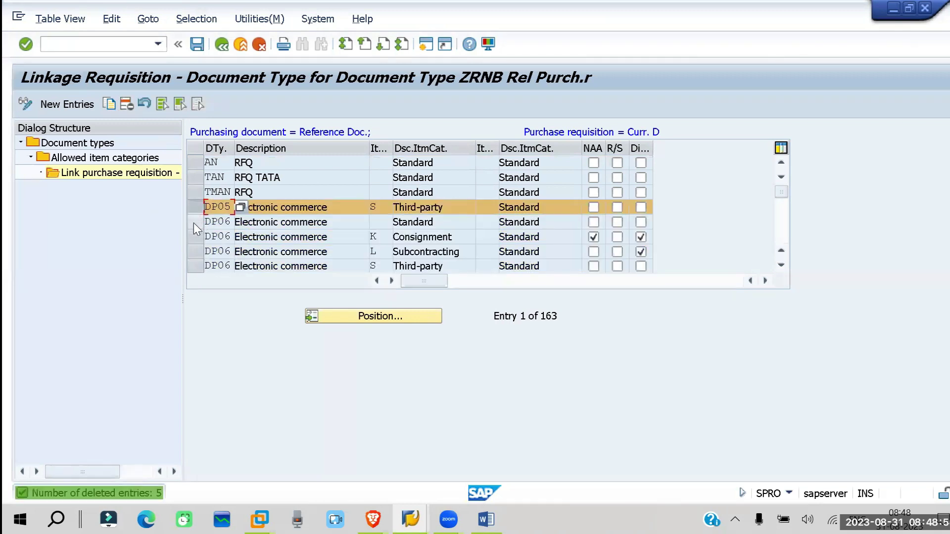
{"action": "left_click", "coordinate": [194, 222]}
{"action": "left_click", "coordinate": [193, 236]}
{"action": "left_click", "coordinate": [195, 266]}
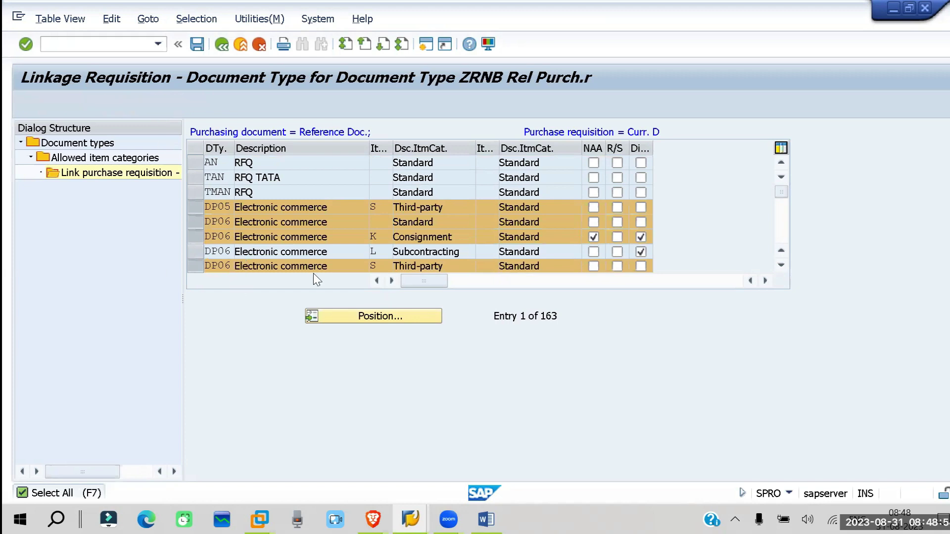
{"action": "left_click", "coordinate": [161, 104]}
{"action": "left_click", "coordinate": [127, 105]}
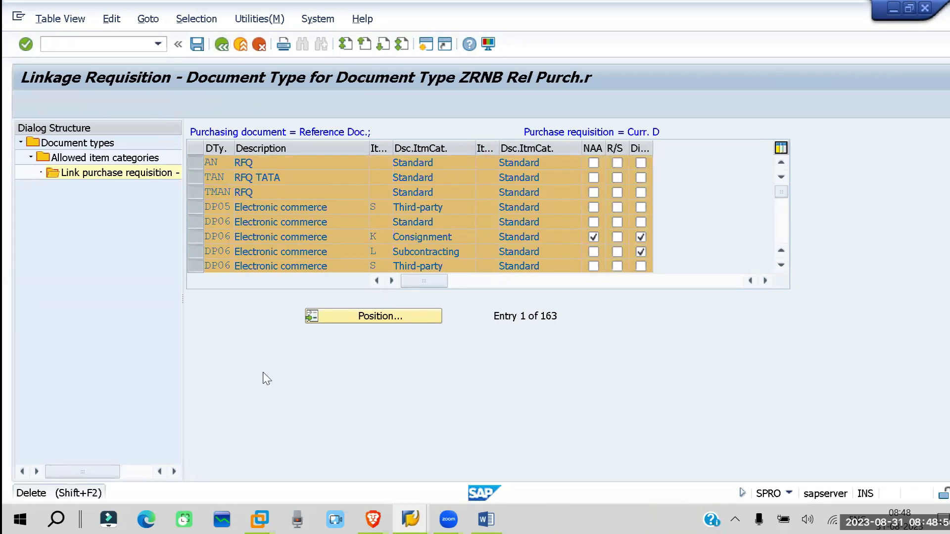
{"action": "left_click", "coordinate": [448, 419]}
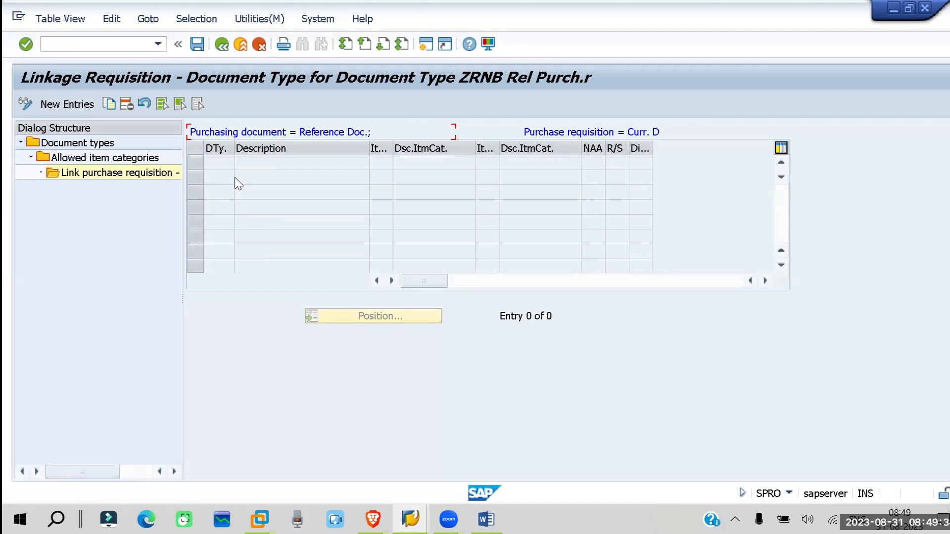
{"action": "left_click", "coordinate": [338, 147]}
{"action": "left_click", "coordinate": [297, 264]}
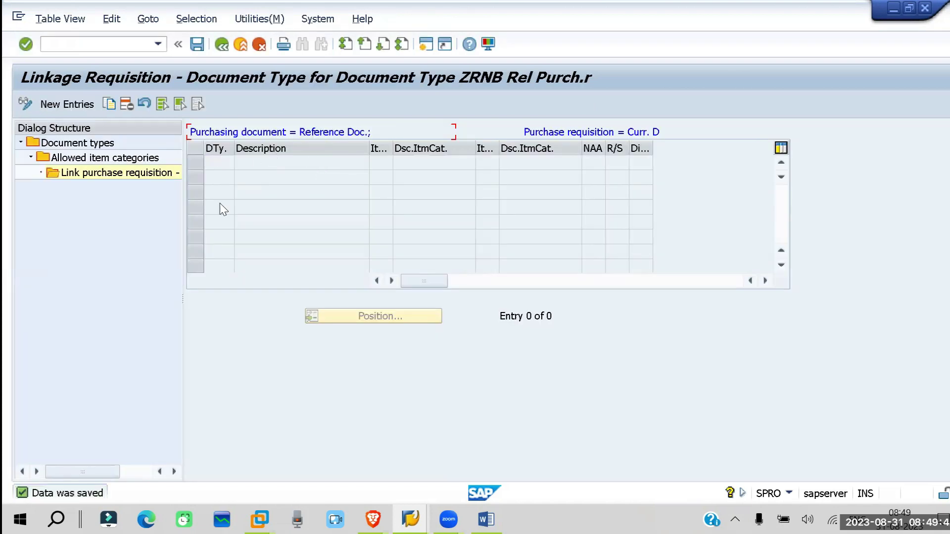
- Begin new linkage entries for ZRNB's Standard item category, choosing AN (RFQ) as the first purchasing document type
{"action": "left_click", "coordinate": [67, 104]}
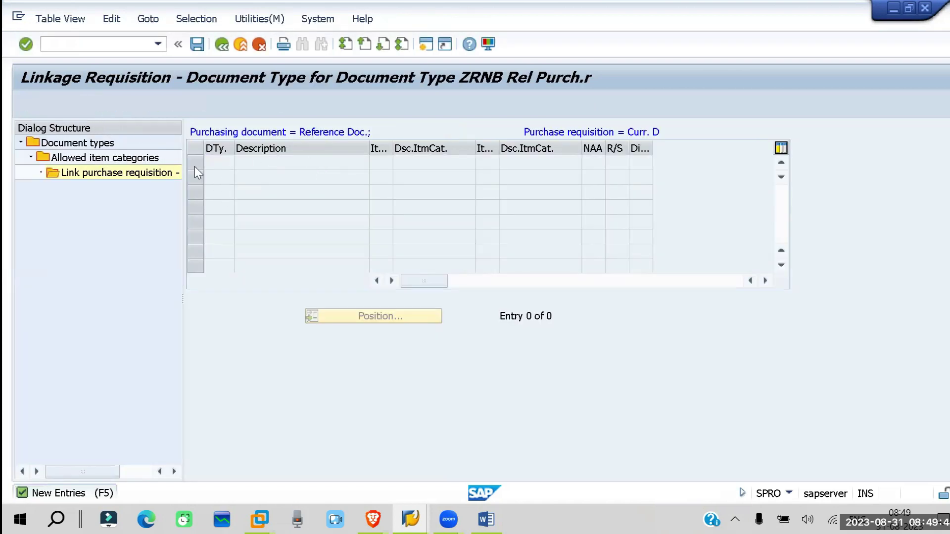
{"action": "left_click", "coordinate": [241, 163]}
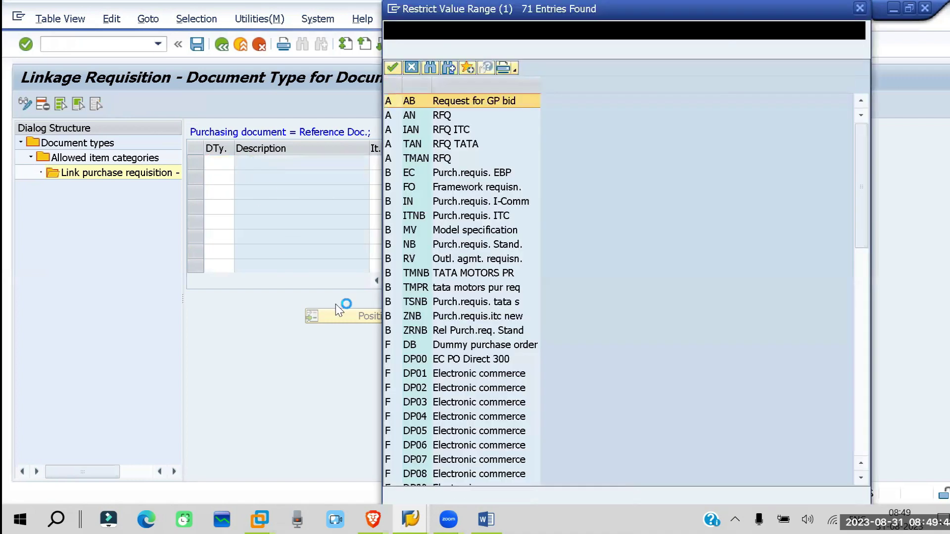
{"action": "double_click", "coordinate": [411, 117]}
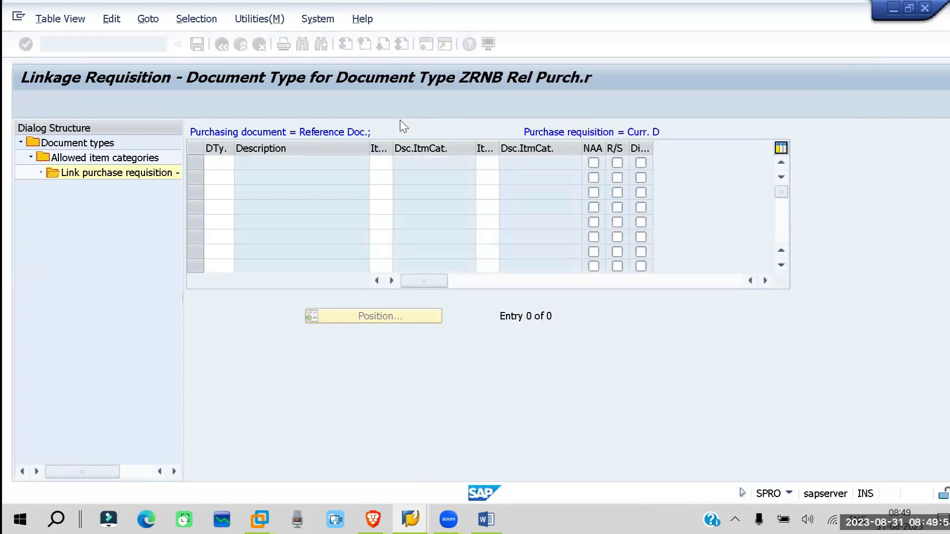
{"action": "left_click", "coordinate": [387, 164]}
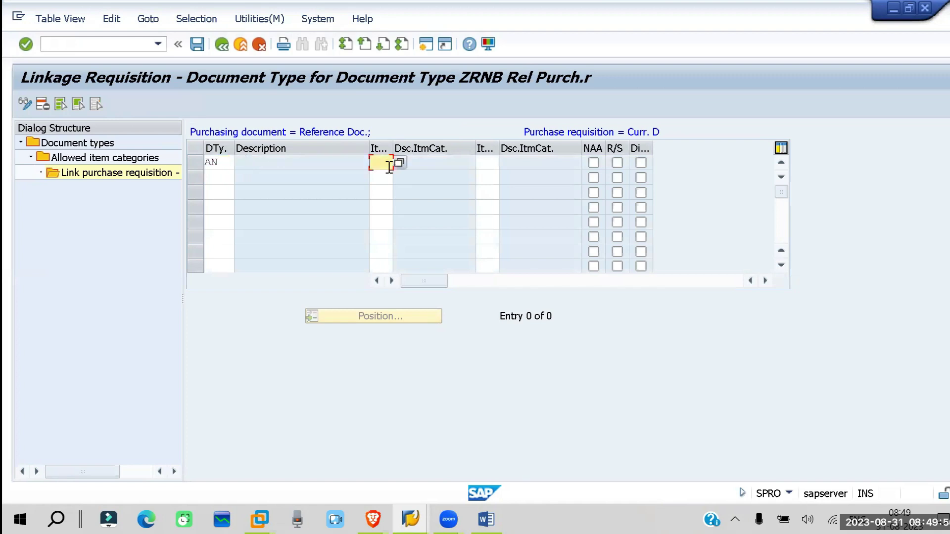
- Add purchasing document type NB (Standard PO) as the second linkage entry with Standard item categories, and save
{"action": "left_click", "coordinate": [222, 177]}
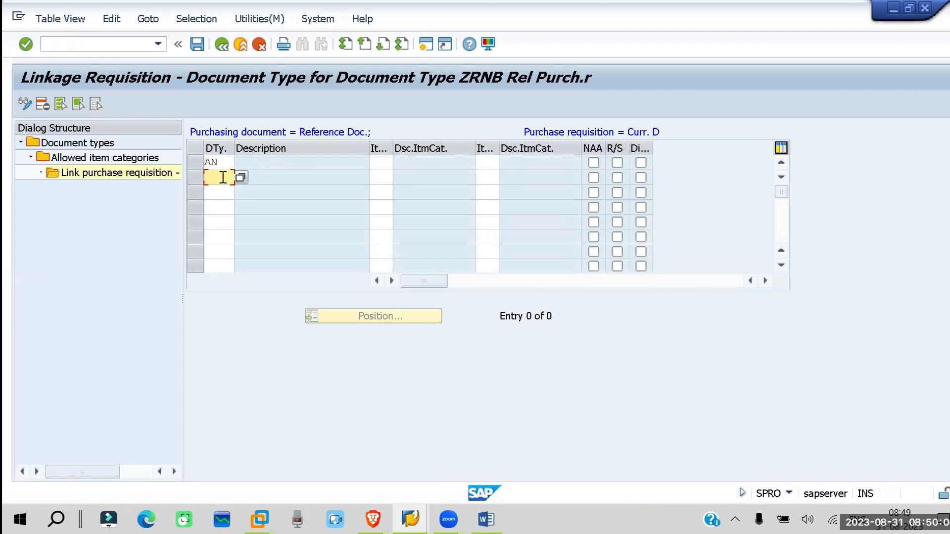
{"action": "type", "text": "nb"}
{"action": "key", "text": "Return"}
{"action": "left_click", "coordinate": [253, 163]}
{"action": "left_click", "coordinate": [307, 179]}
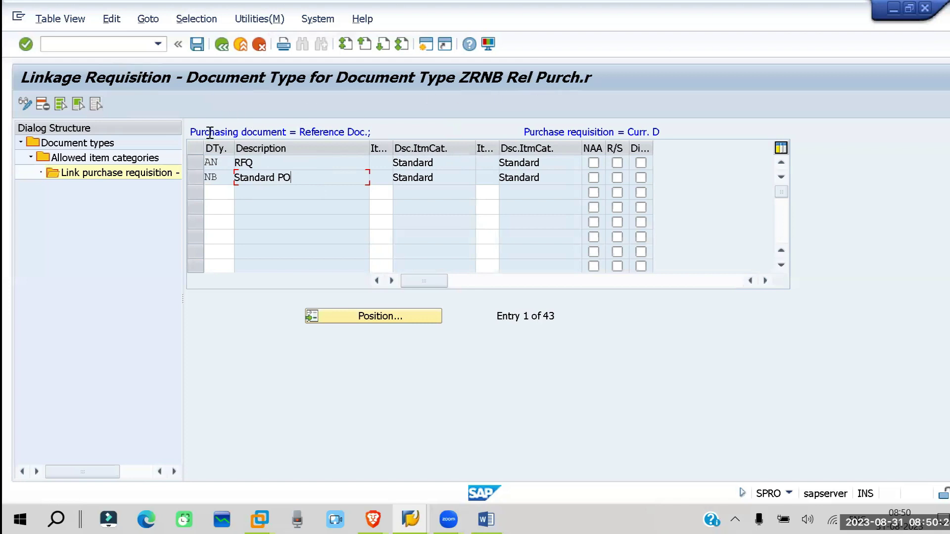
{"action": "left_click", "coordinate": [212, 162]}
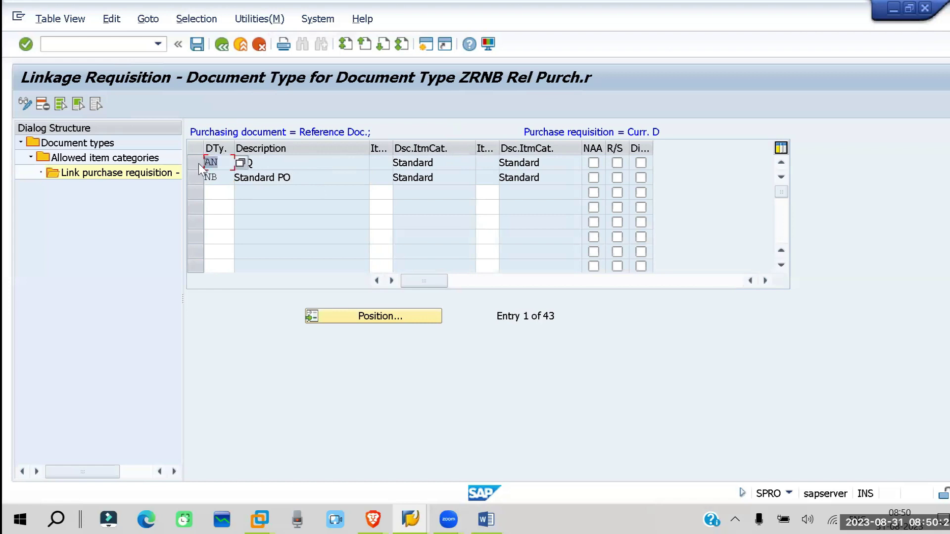
{"action": "left_click", "coordinate": [223, 179]}
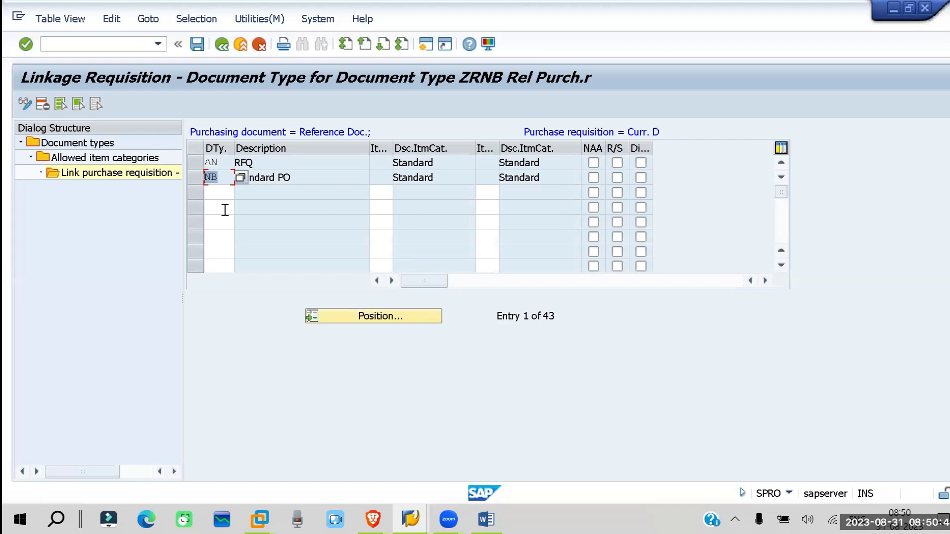
{"action": "key", "text": "ctrl+s"}
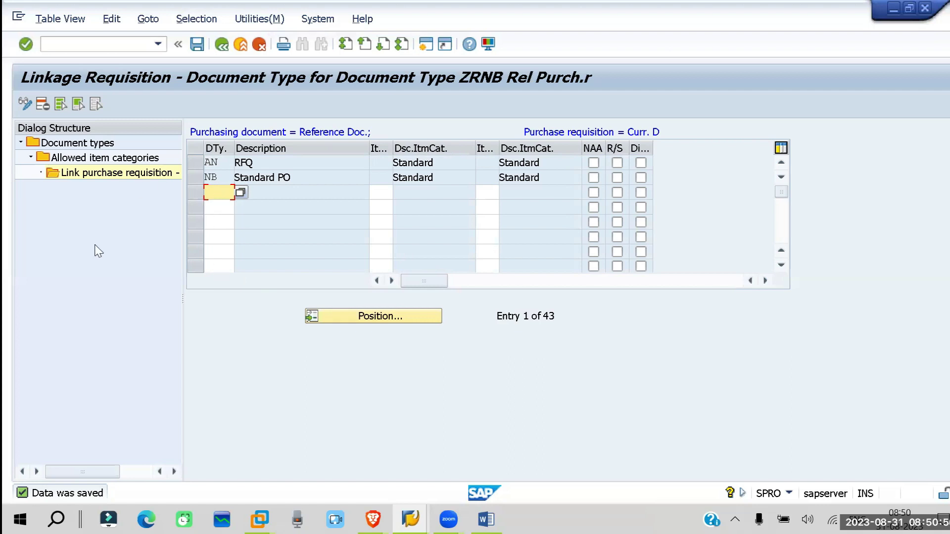
{"action": "key", "text": "ctrl+s"}
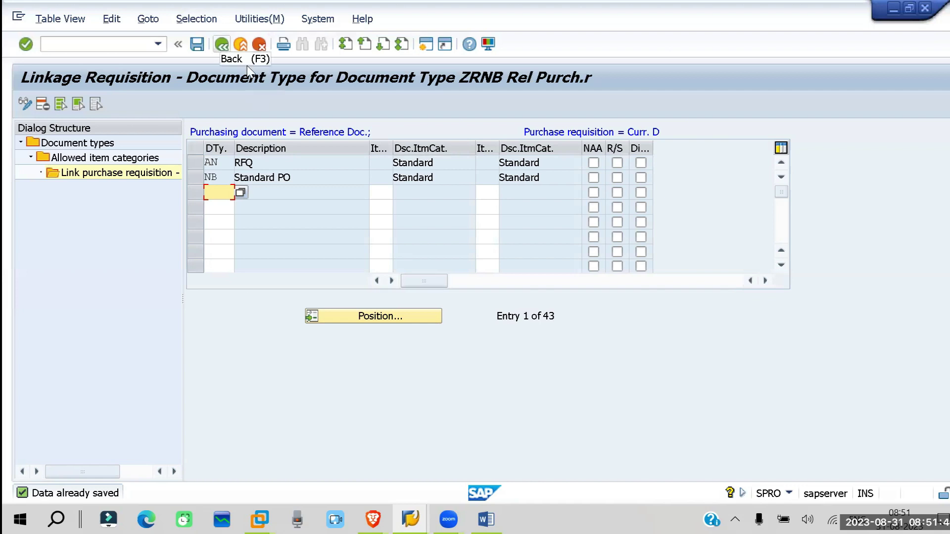
- Go back through the allowed item categories to the document types overview, save, and return to the implementation guide
{"action": "key", "text": "F3"}
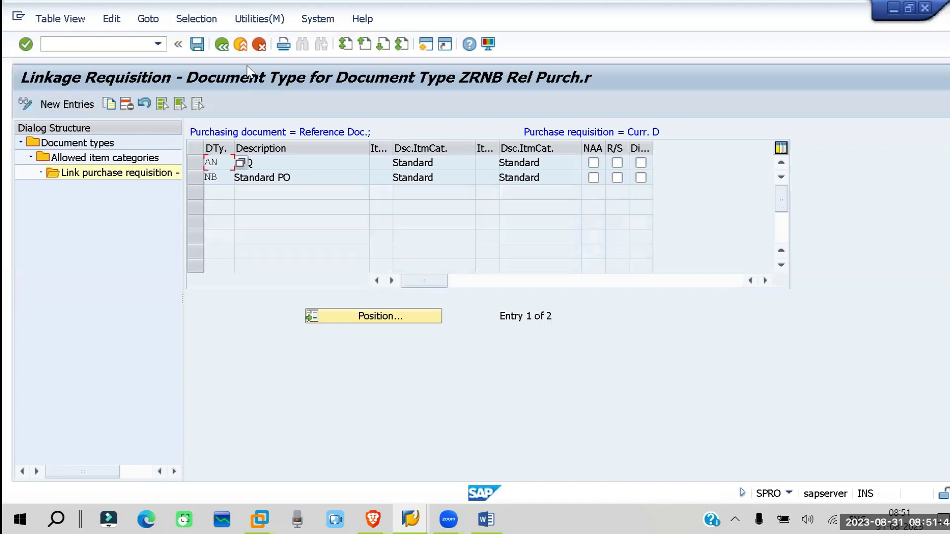
{"action": "key", "text": "F3"}
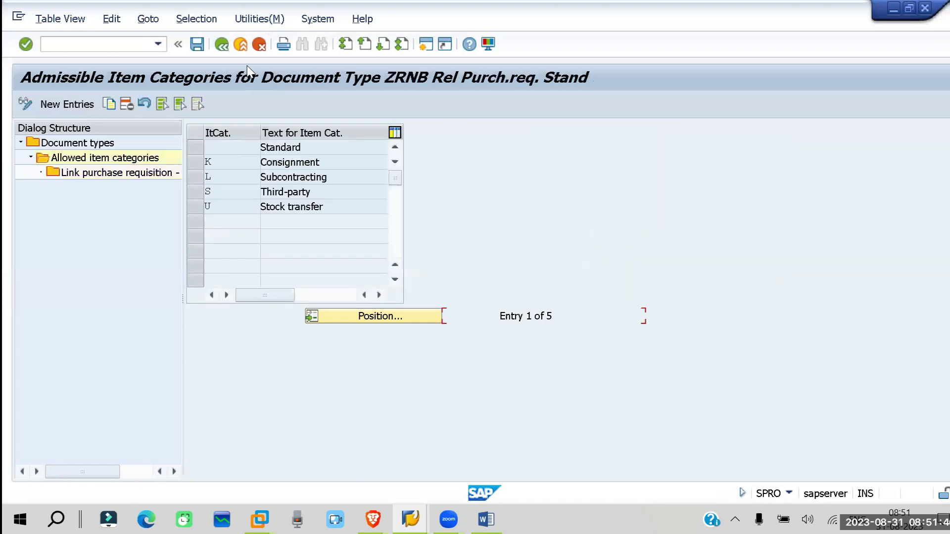
{"action": "key", "text": "F3"}
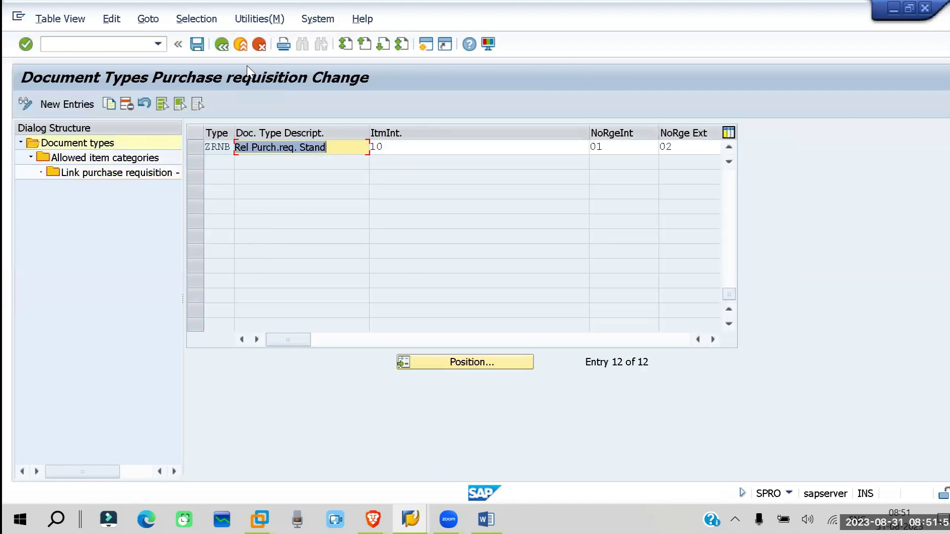
{"action": "key", "text": "ctrl+s"}
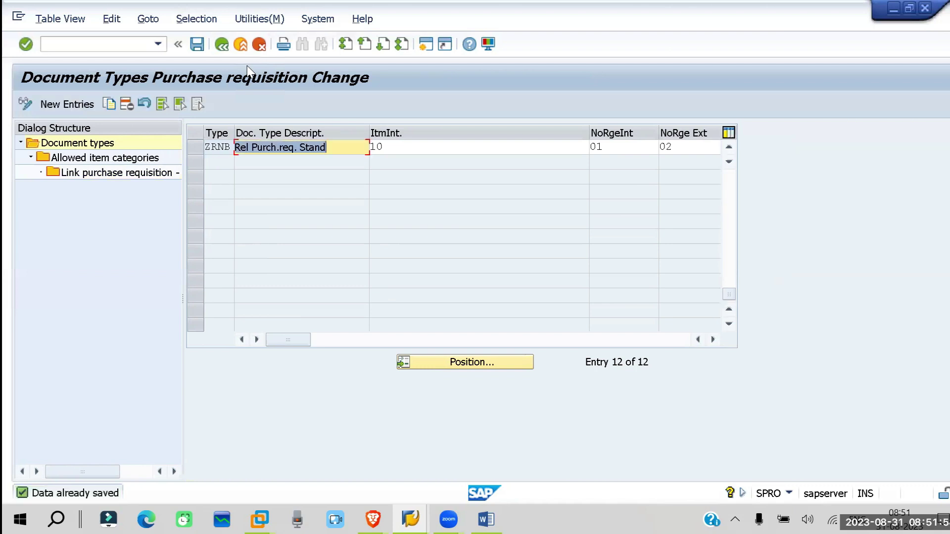
{"action": "key", "text": "F3"}
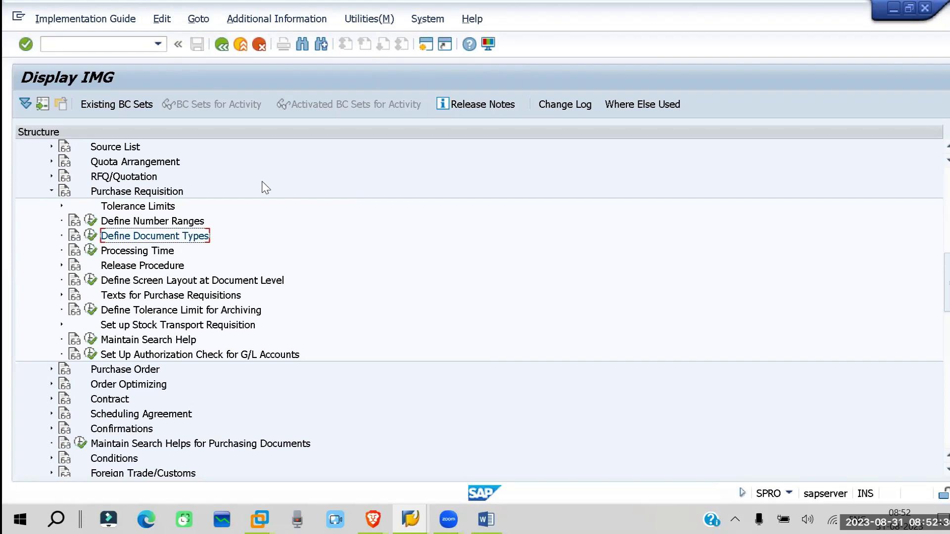
- Check plant RP01's purchasing processing time in the Purchase Requisition Processing Time activity, save, and return to the implementation guide
{"action": "left_click", "coordinate": [89, 251]}
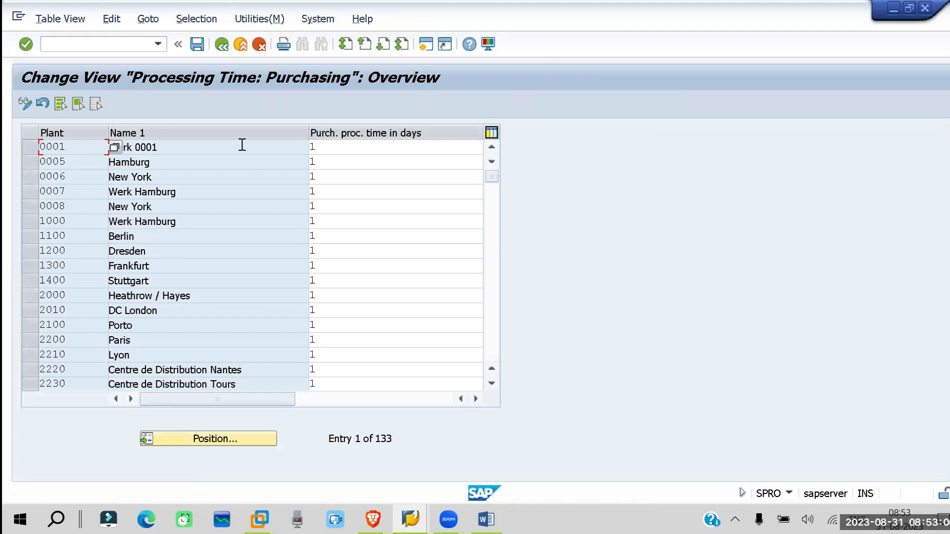
{"action": "left_click", "coordinate": [240, 440]}
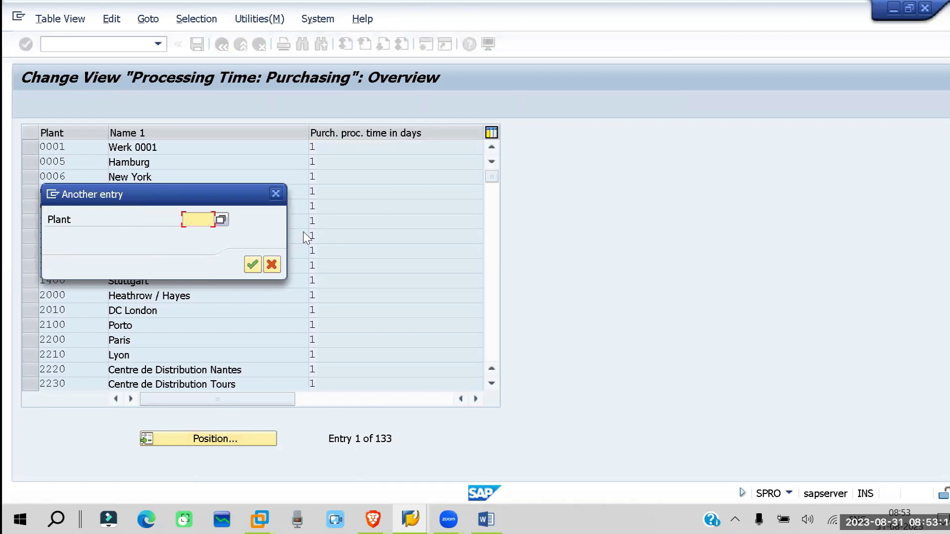
{"action": "type", "text": "8201"}
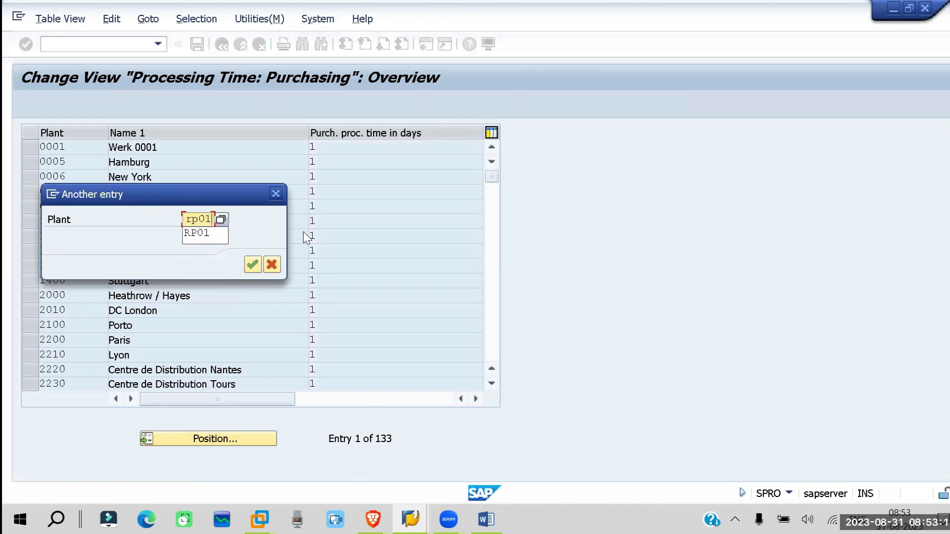
{"action": "key", "text": "Return"}
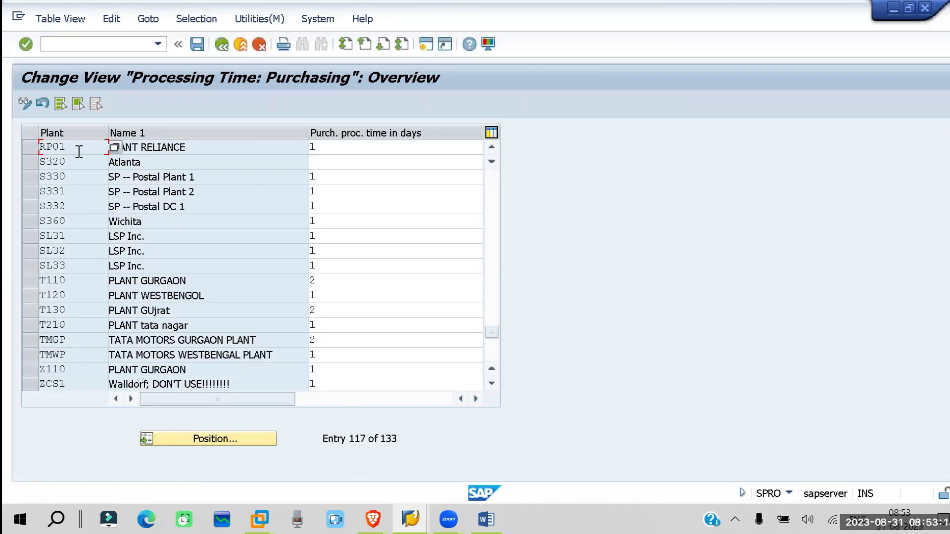
{"action": "left_click", "coordinate": [357, 148]}
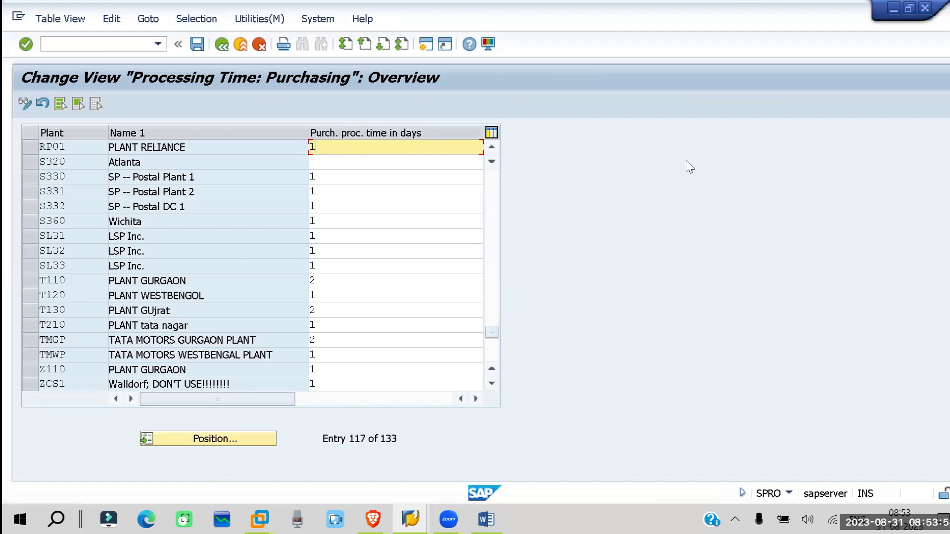
{"action": "key", "text": "ctrl+s"}
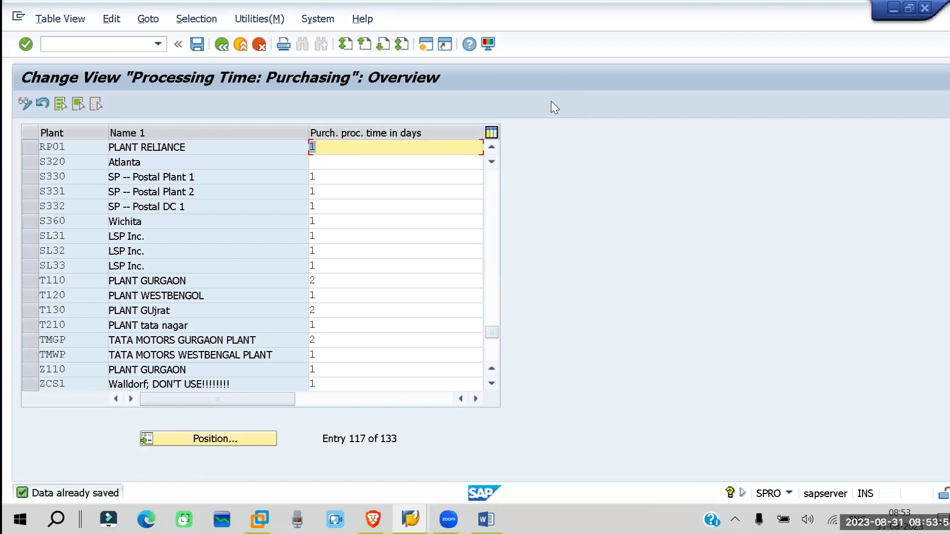
{"action": "key", "text": "F3"}
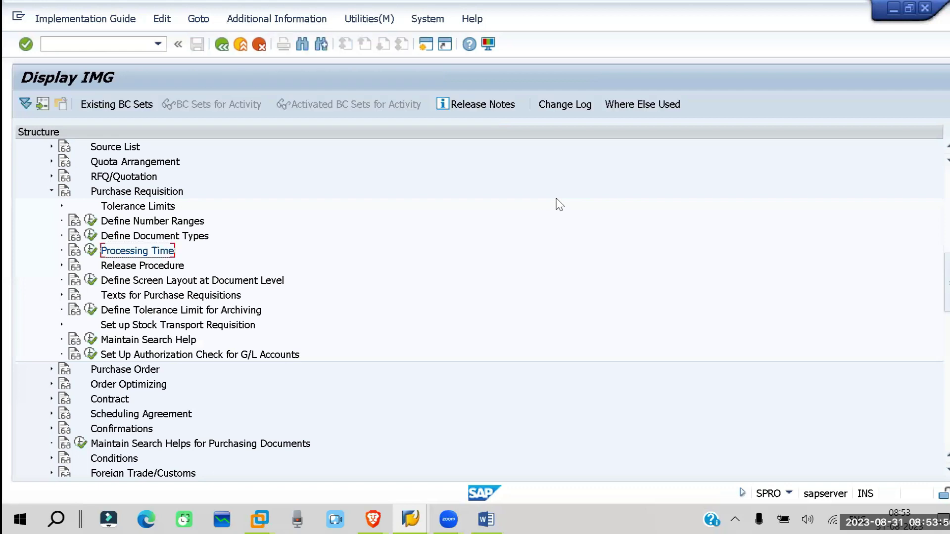